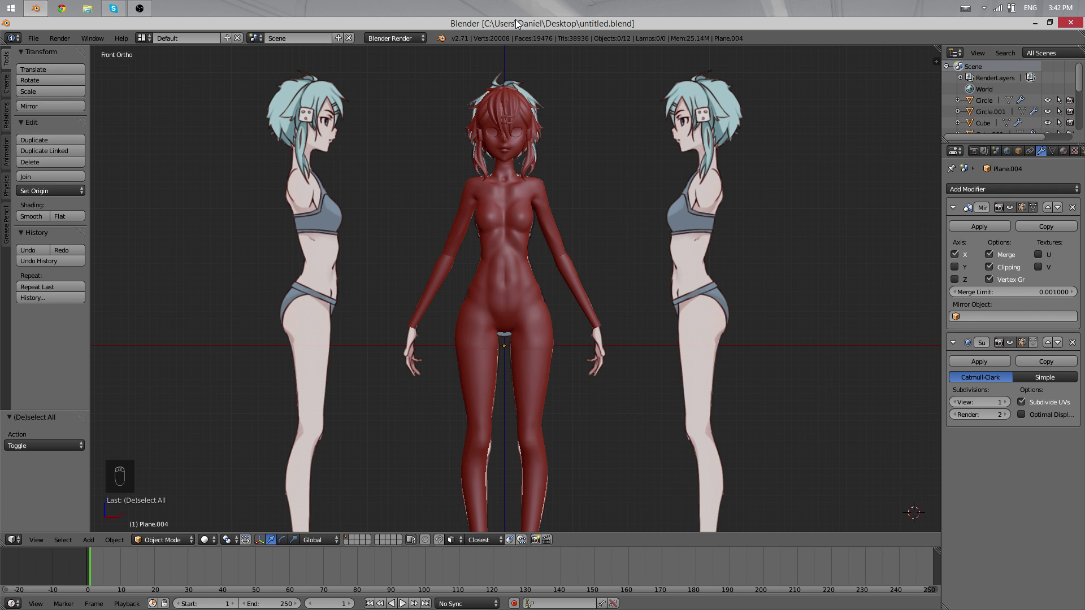
Step: Load the hand reference image from the desktop into the front view as a background image
left_click_drag(517, 24, 523, 72)
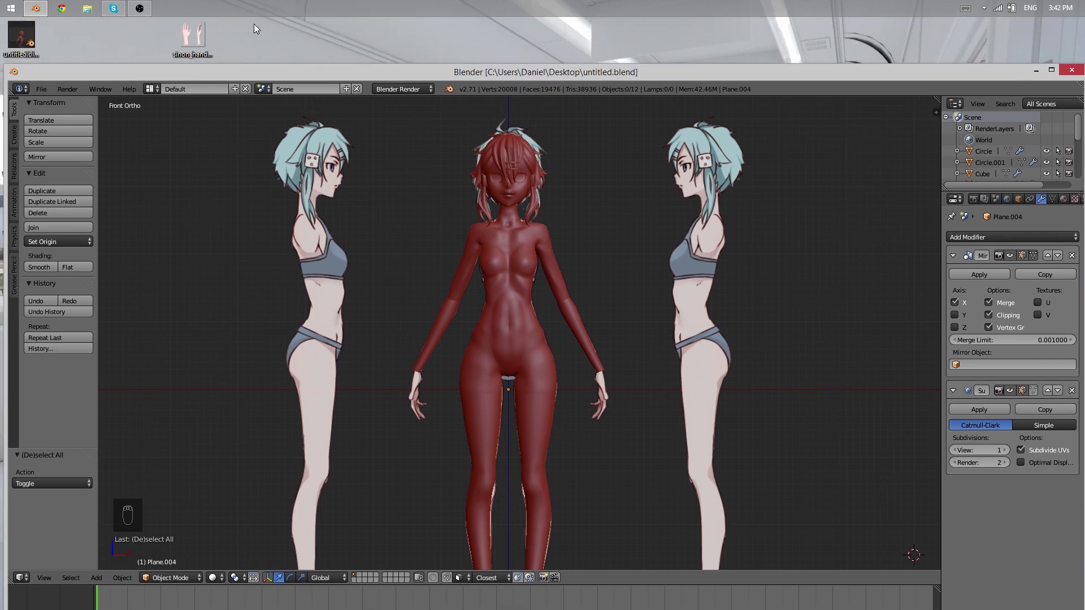
left_click_drag(678, 222, 806, 245)
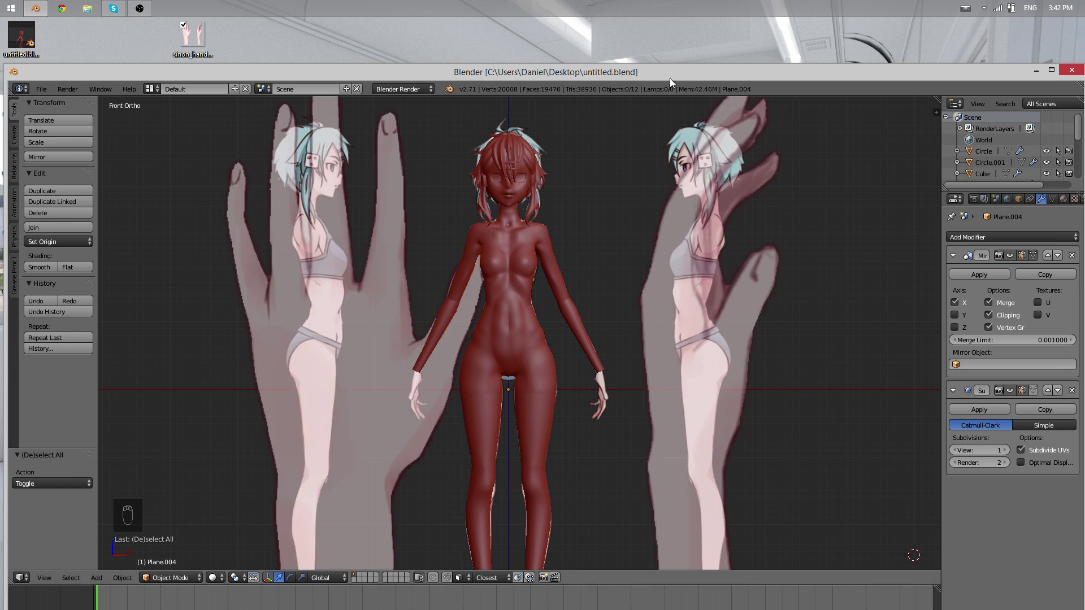
left_click_drag(671, 69, 656, 2)
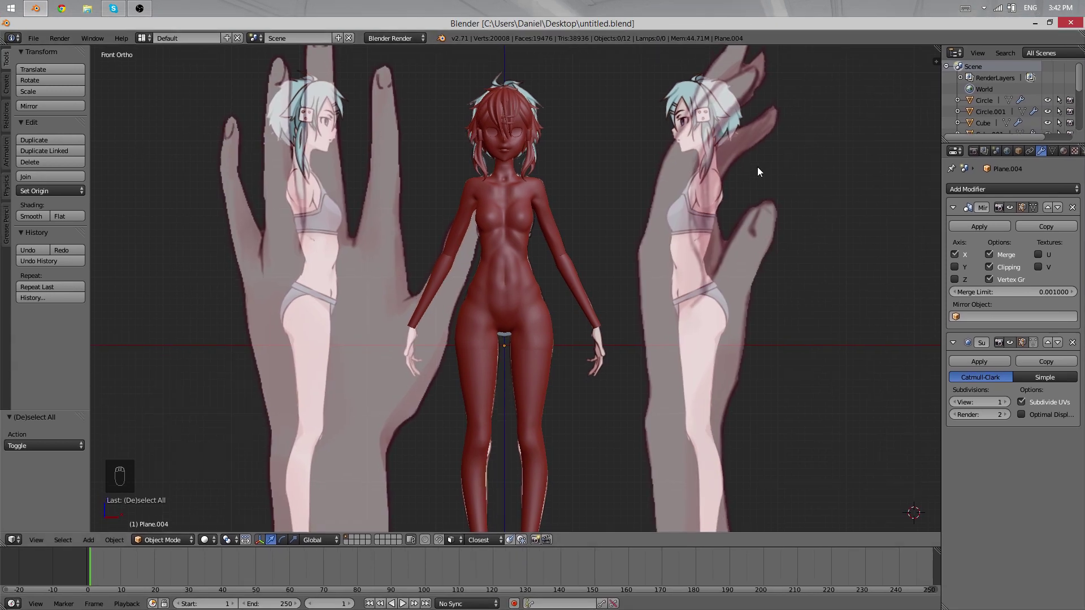
Step: Switch to the empty layer 2 and hide the three character-sheet background images
key("n")
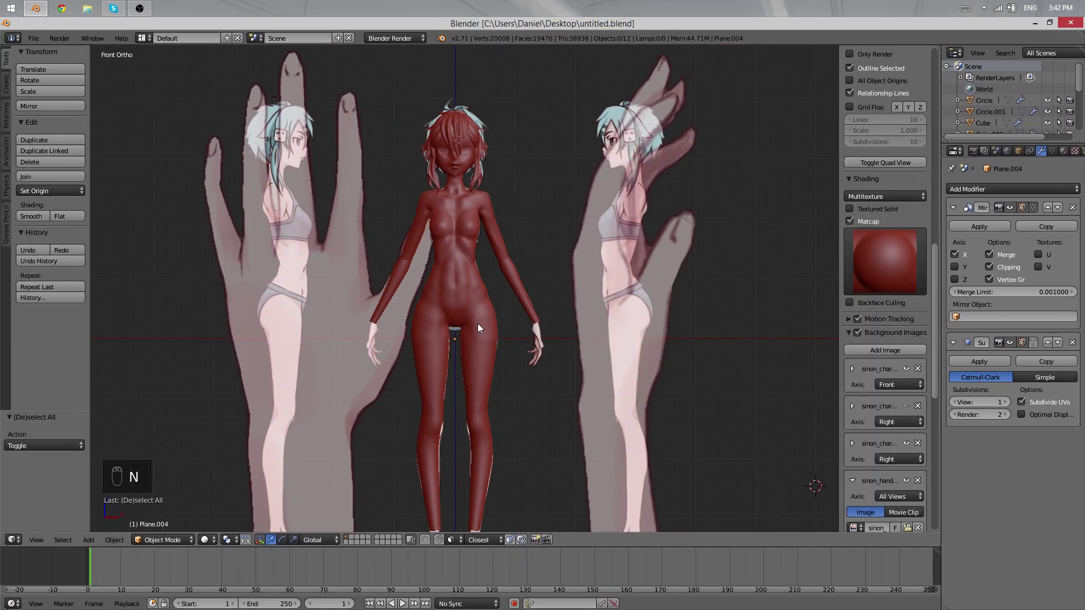
key("2")
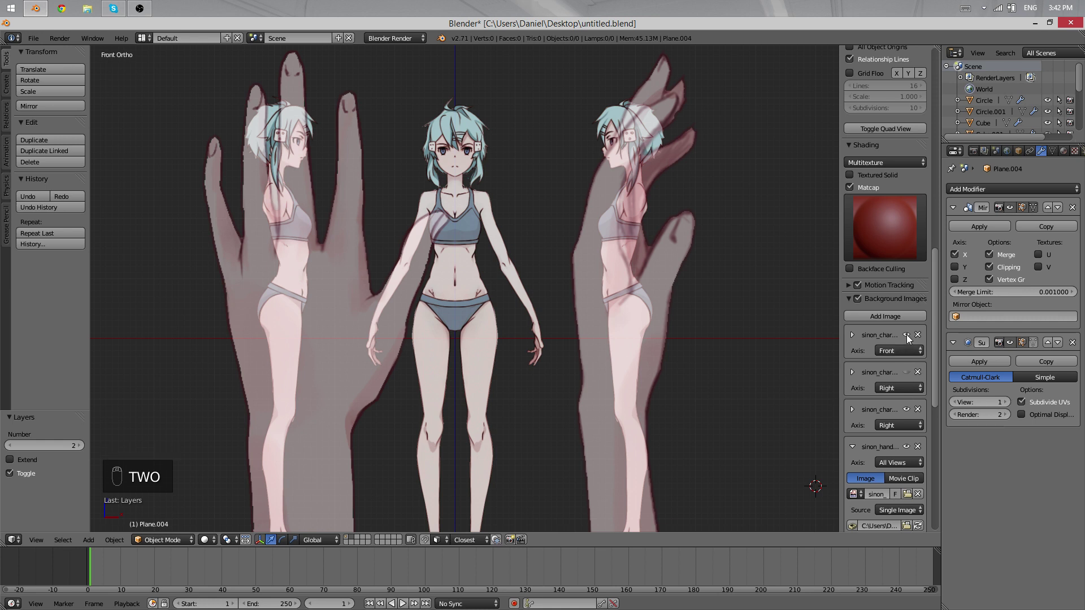
left_click_drag(906, 335, 906, 415)
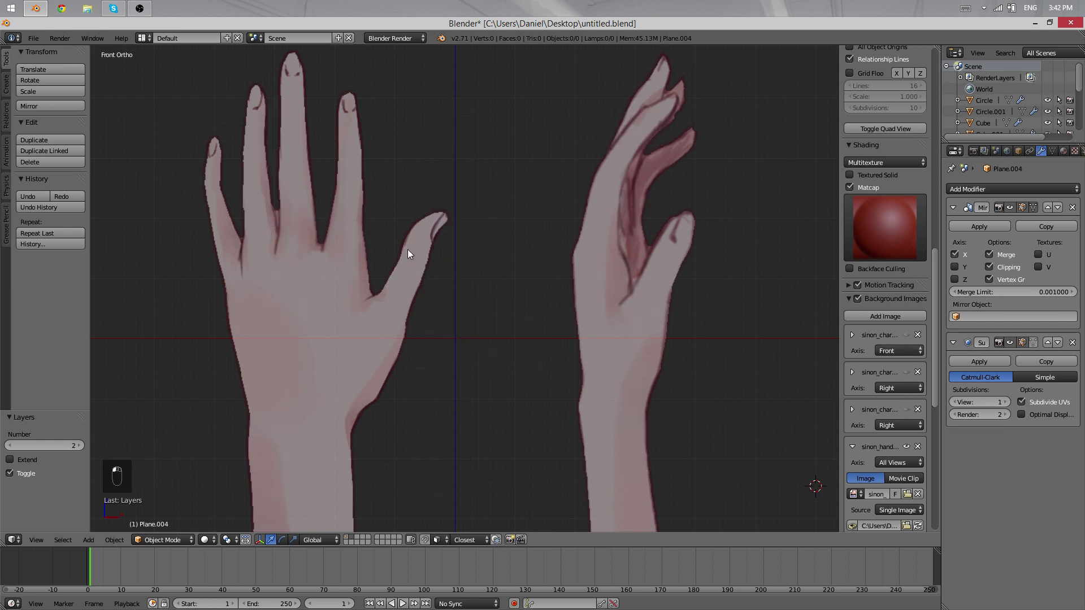
Step: Set the hand background image's X offset to 2.690 to centre the open hand on the vertical axis
scroll(375, 235, "down", 1)
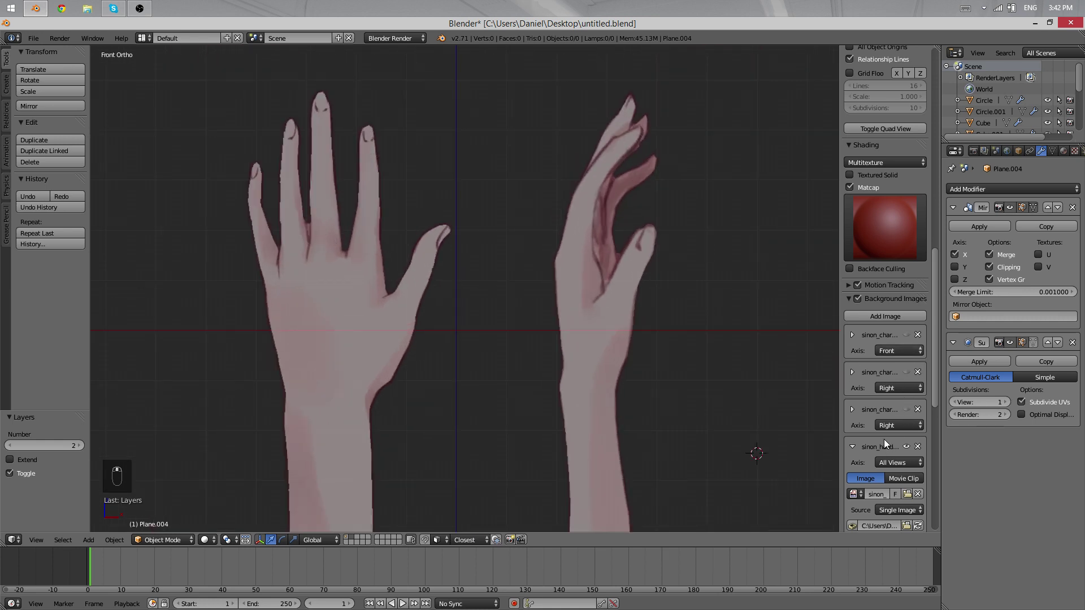
scroll(406, 326, "up", 2)
scroll(406, 326, "down", 2)
scroll(822, 413, "up", 1)
scroll(921, 507, "up", 2)
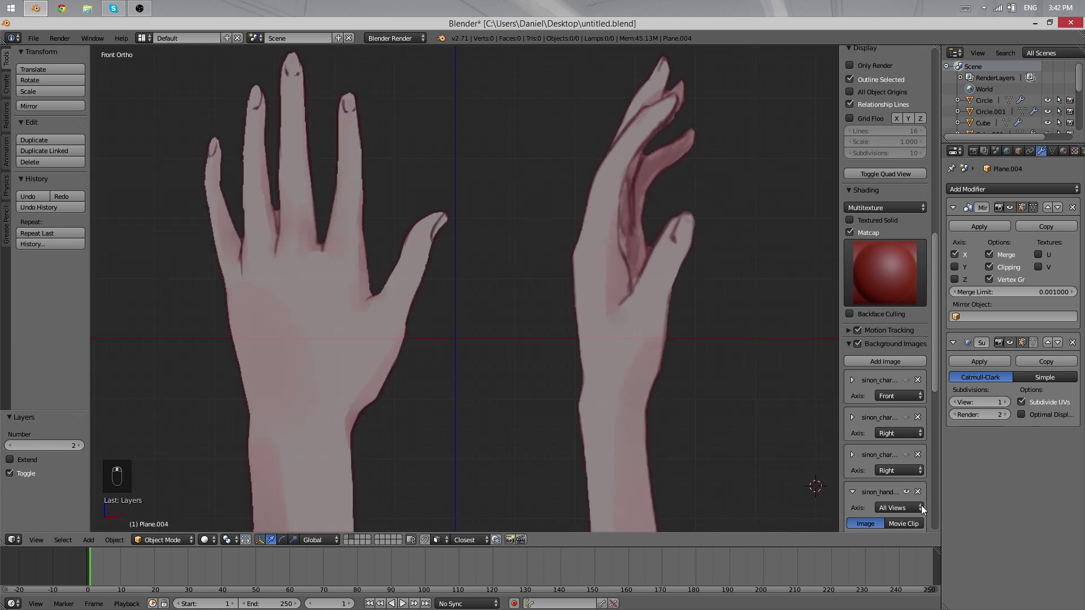
scroll(875, 463, "down", 6)
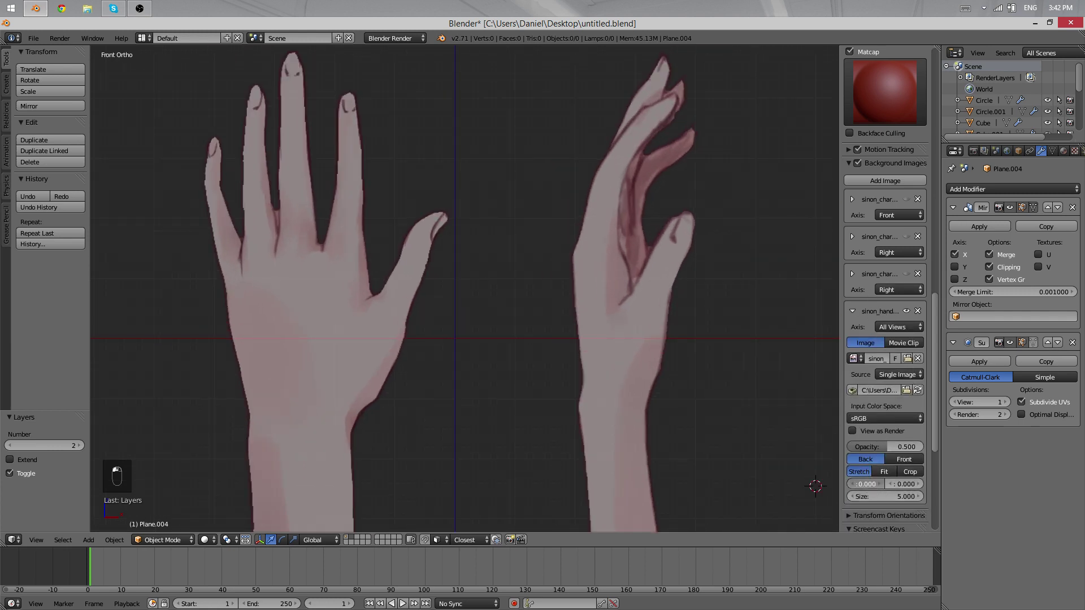
left_click_drag(866, 484, 897, 484)
scroll(450, 360, "down", 2)
scroll(451, 360, "down", 4)
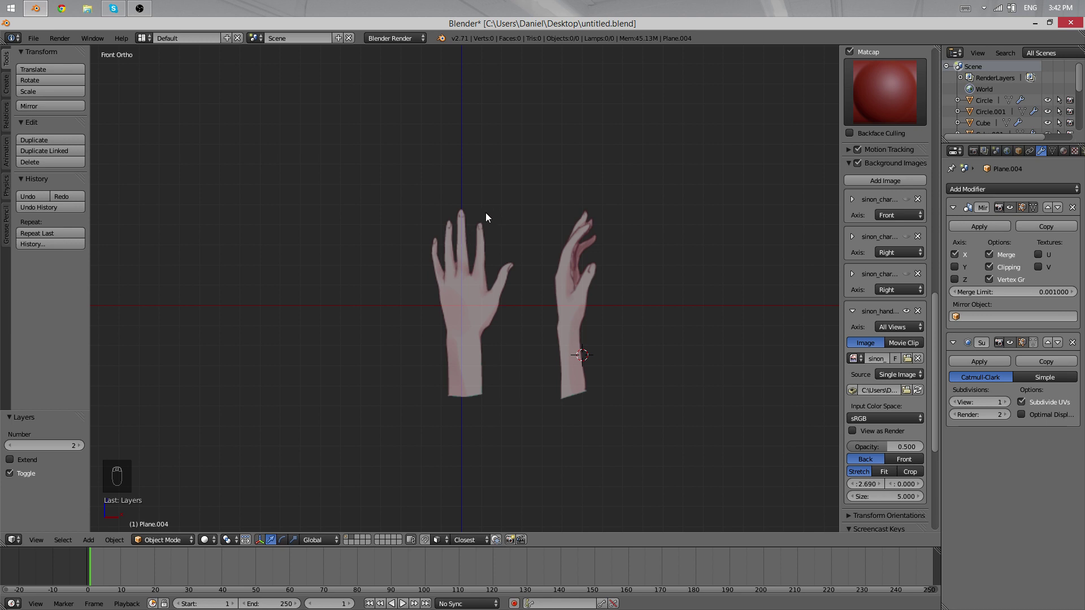
Step: Restrict the hand background image to the Top axis and raise its opacity to 0.736
middle_click_drag(486, 212, 485, 476)
scroll(528, 310, "up", 4)
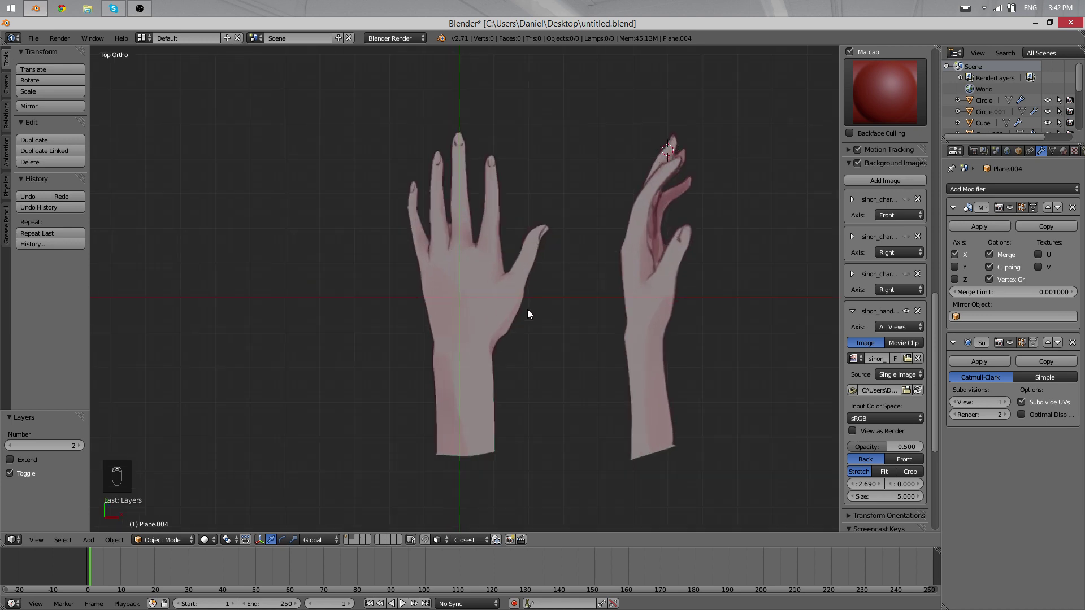
middle_click_drag(389, 463, 362, 433)
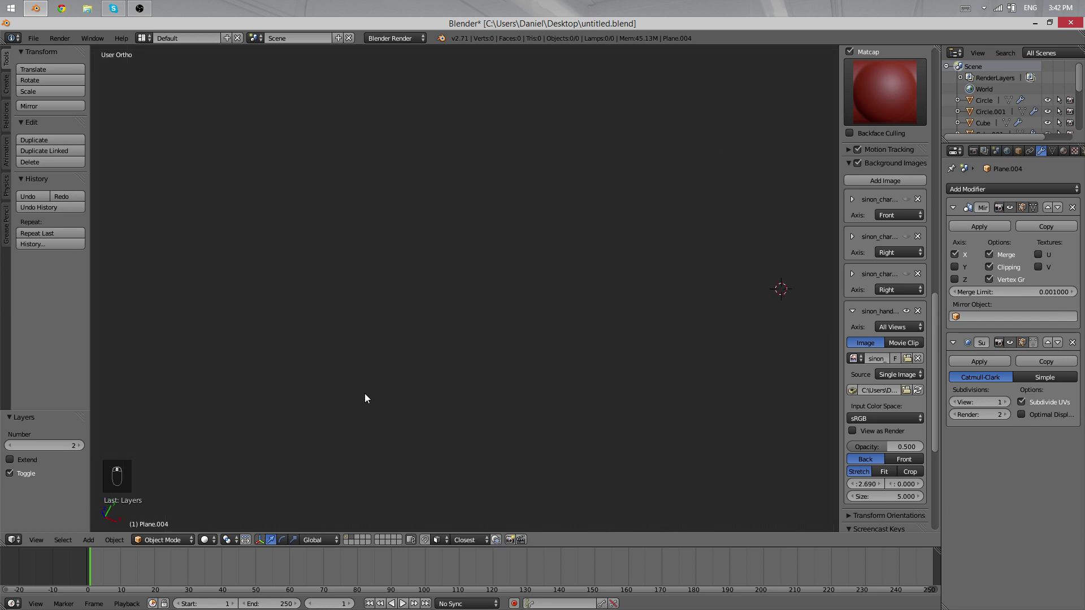
middle_click_drag(439, 520, 673, 326)
left_click(882, 327)
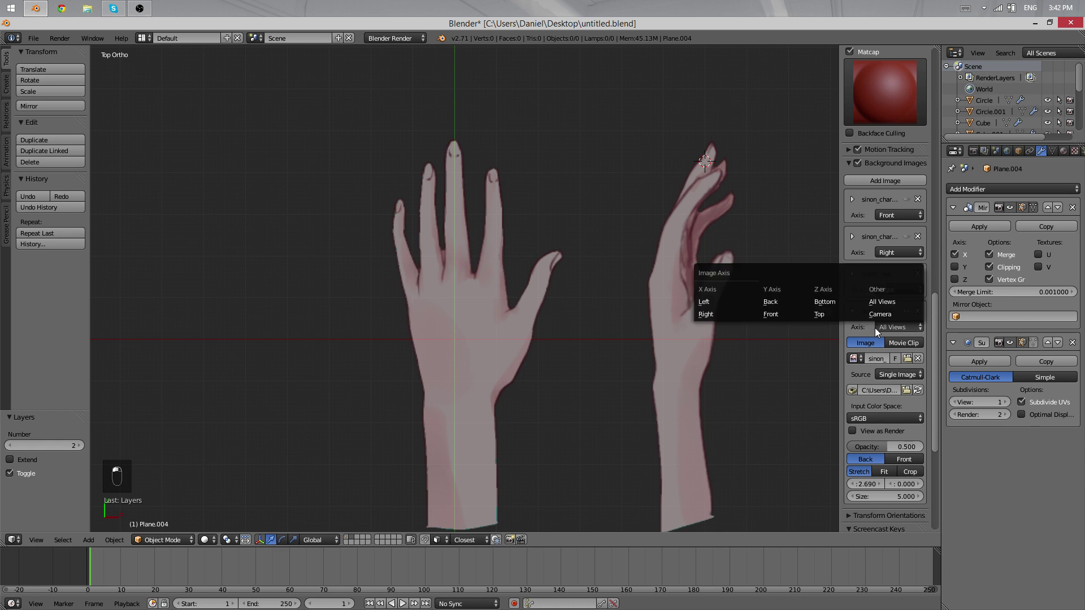
left_click(827, 314)
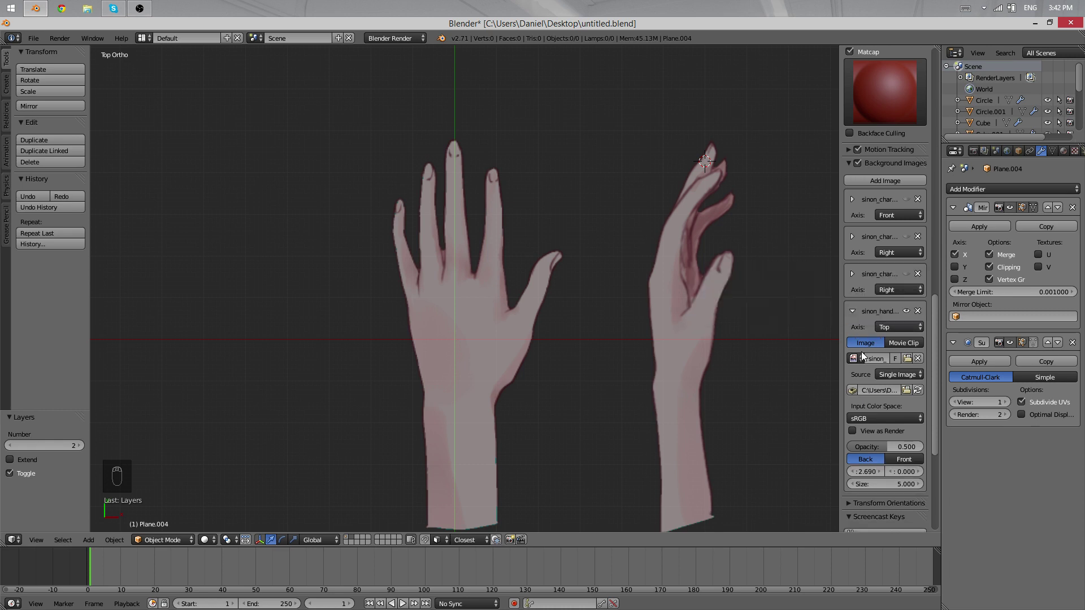
left_click_drag(882, 447, 904, 446)
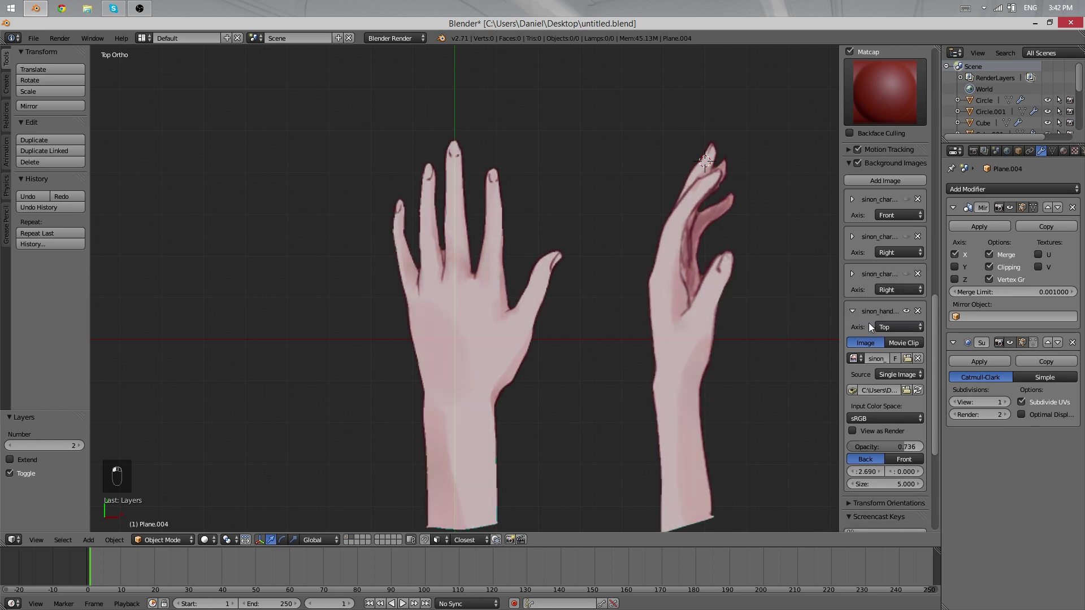
left_click(852, 310)
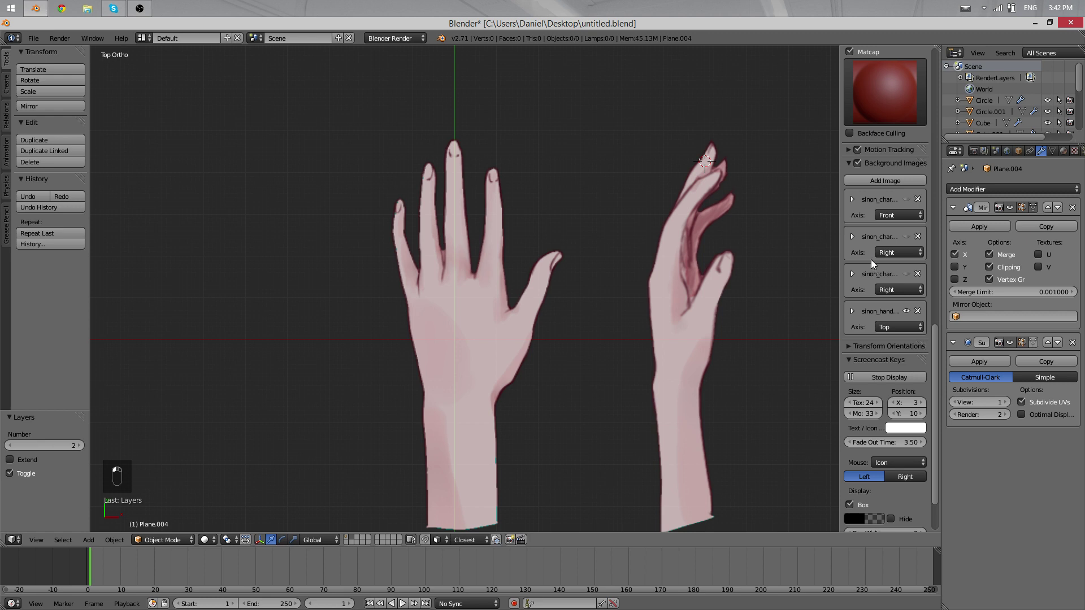
Step: Add sinon_hand.png as another background image and restrict it to the Right axis
left_click(865, 181)
left_click(854, 396)
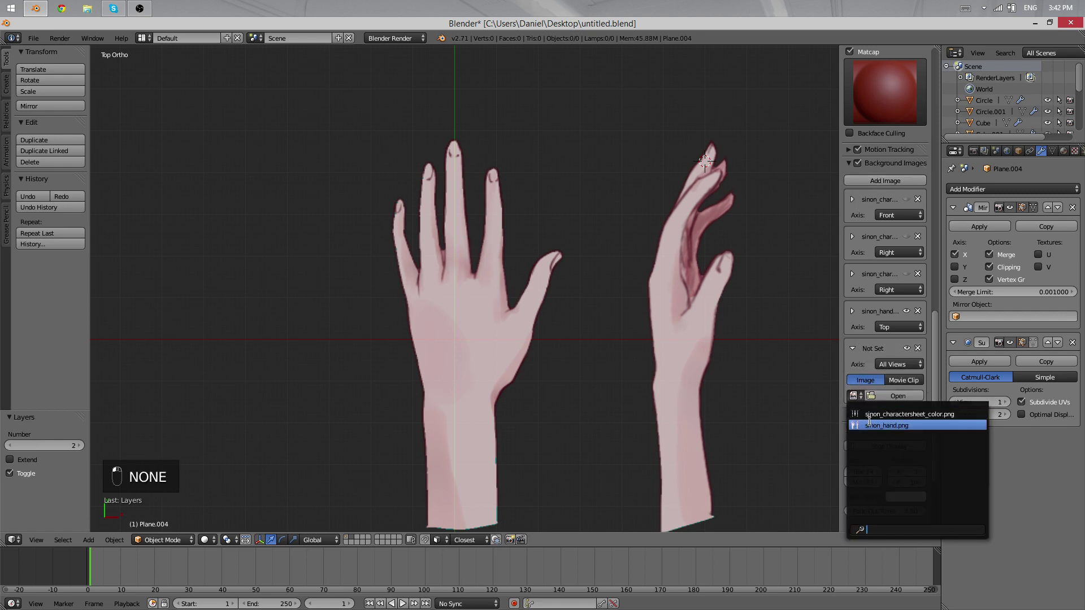
left_click(886, 425)
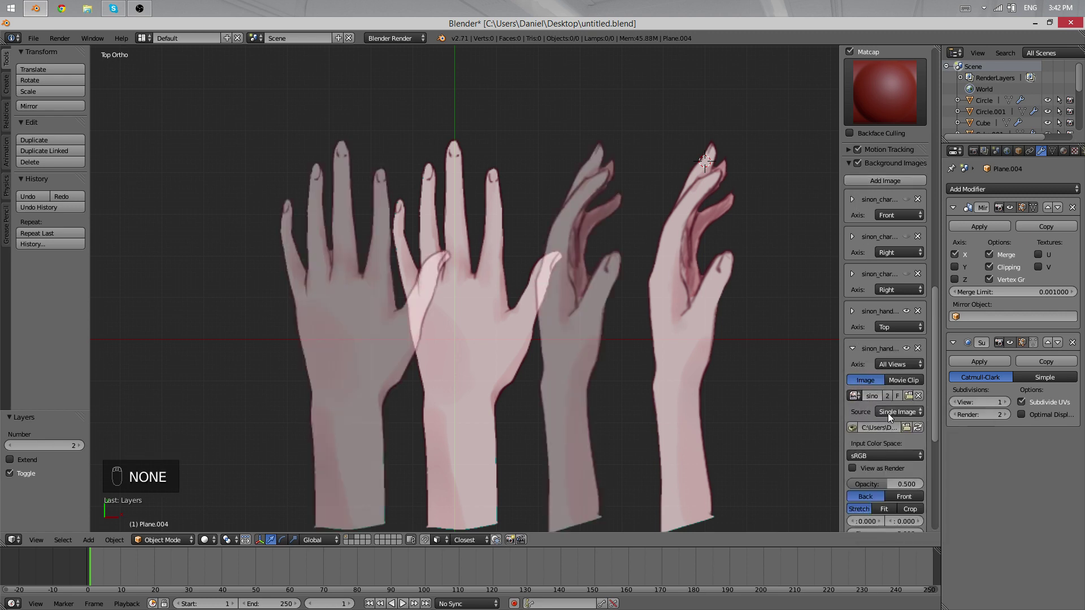
left_click(898, 364)
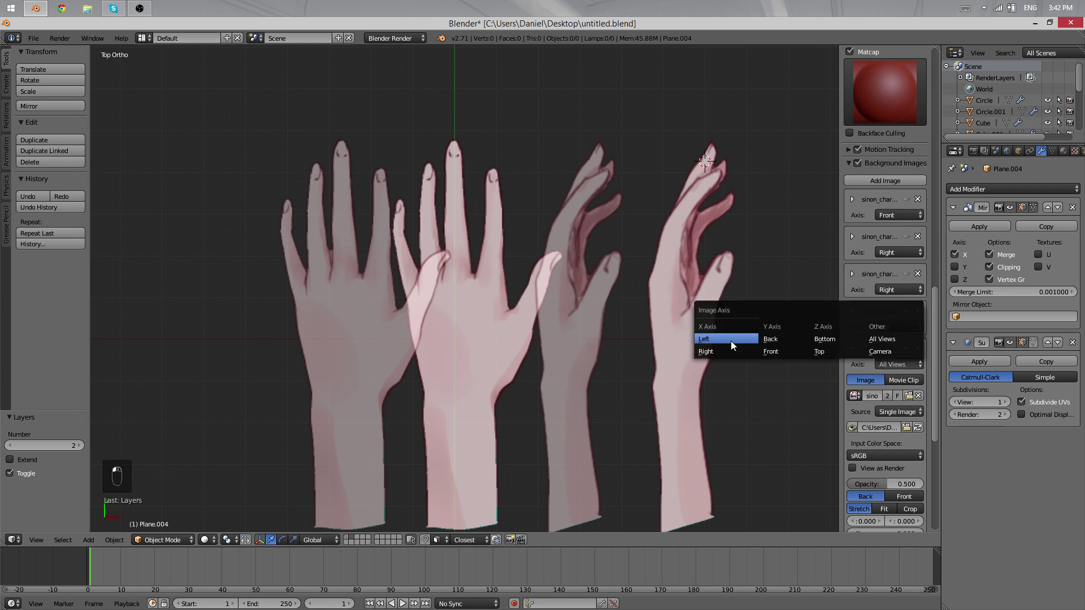
left_click(714, 352)
middle_click_drag(530, 439, 415, 450)
key("KP_3")
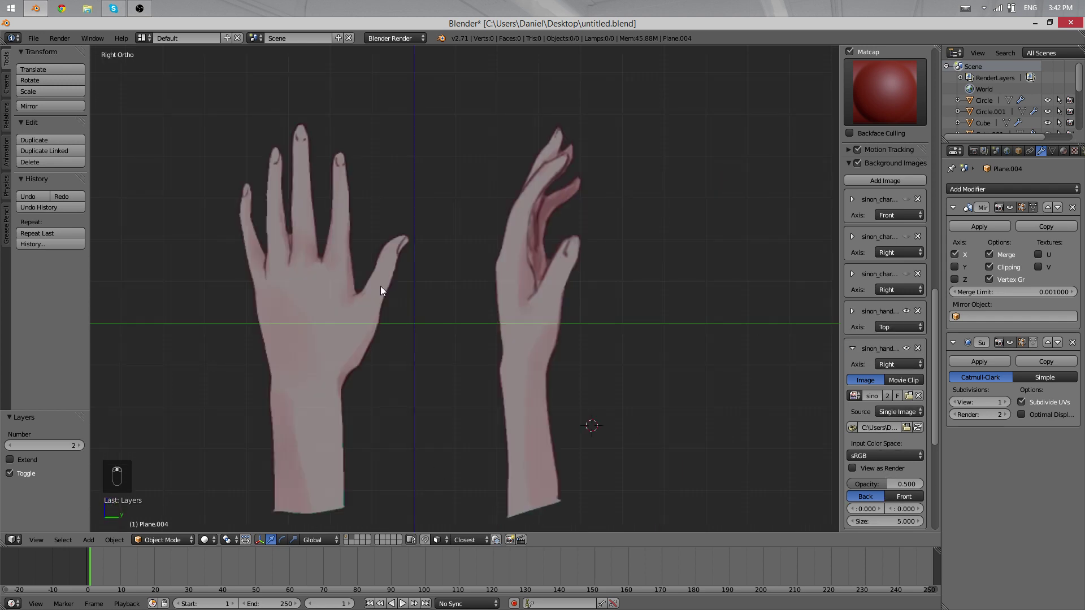
Step: Reset the 3D cursor to the origin, add a plane mesh there and deselect it
key("shift+c")
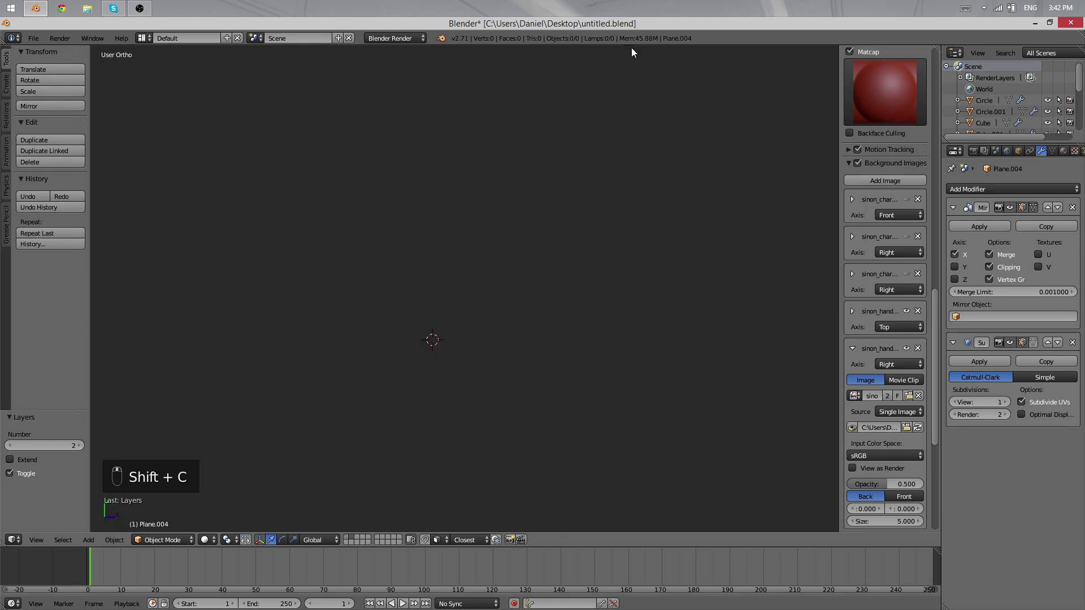
key("shift+a")
mouse_move(463, 214)
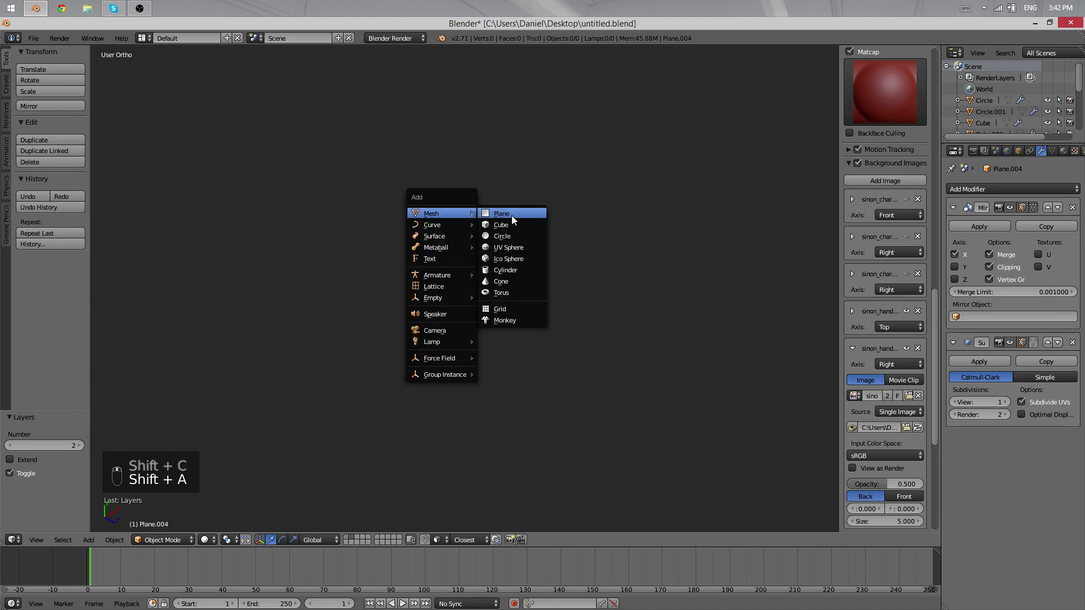
left_click(511, 215)
middle_click_drag(316, 289, 293, 268)
key("a")
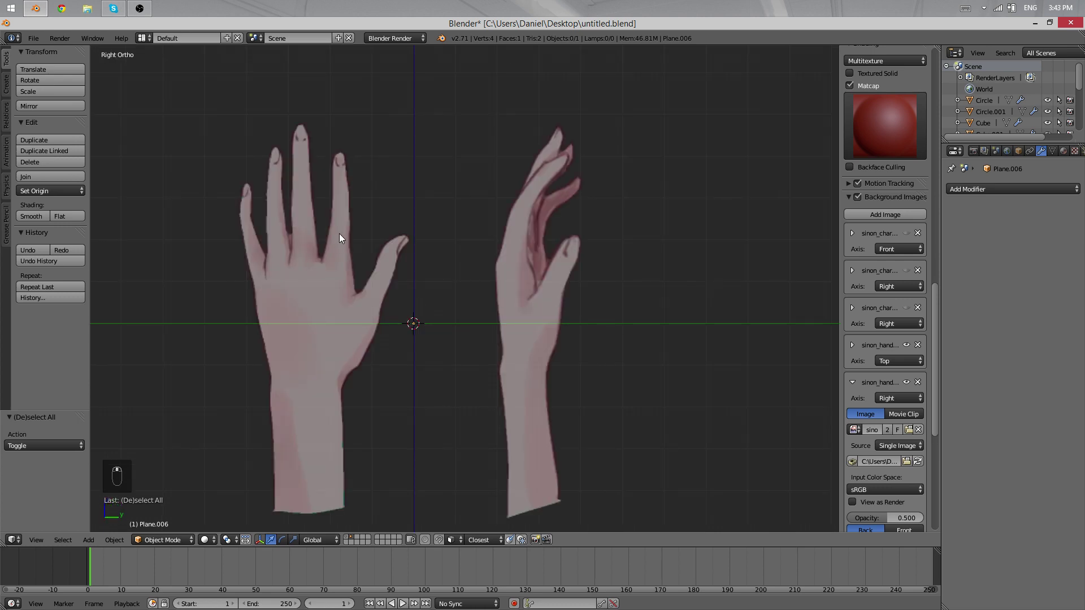
Step: Remove the hand background image assigned to the Right axis
scroll(340, 260, "up", 2)
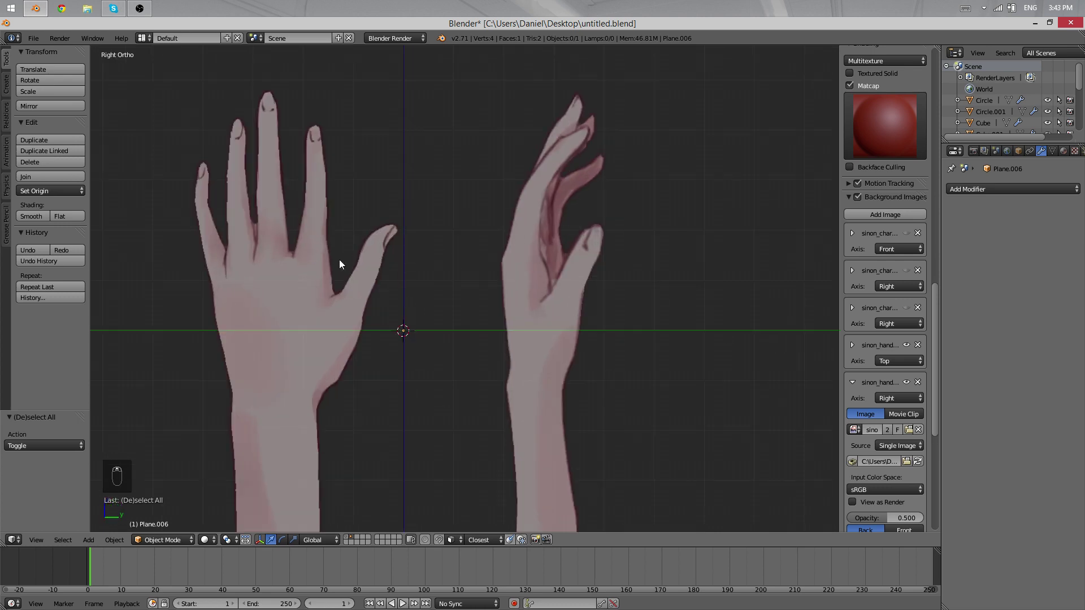
scroll(340, 259, "down", 3)
scroll(205, 262, "up", 2)
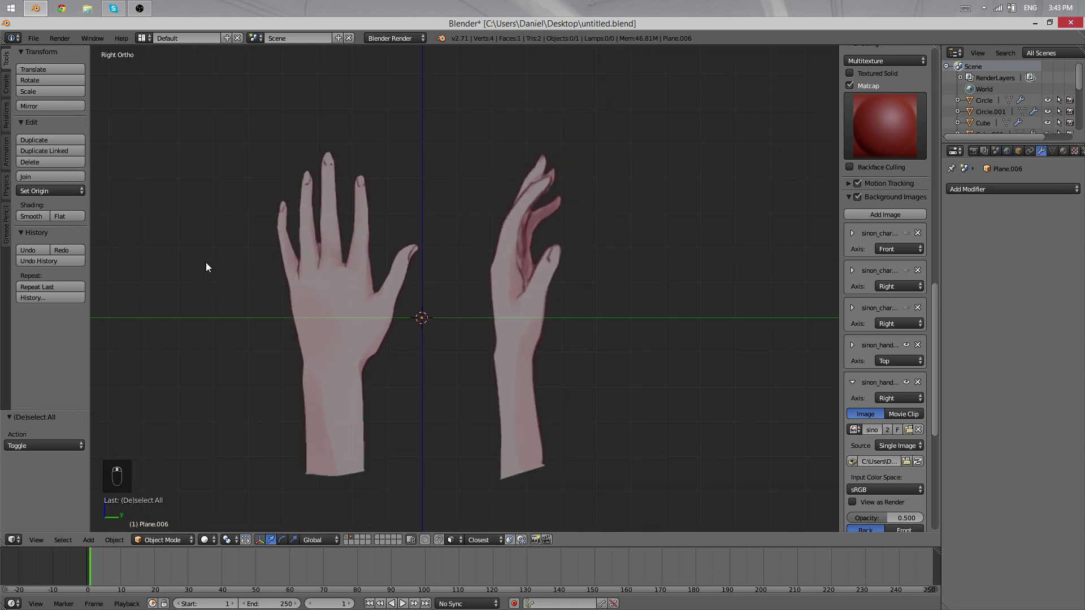
left_click(917, 383)
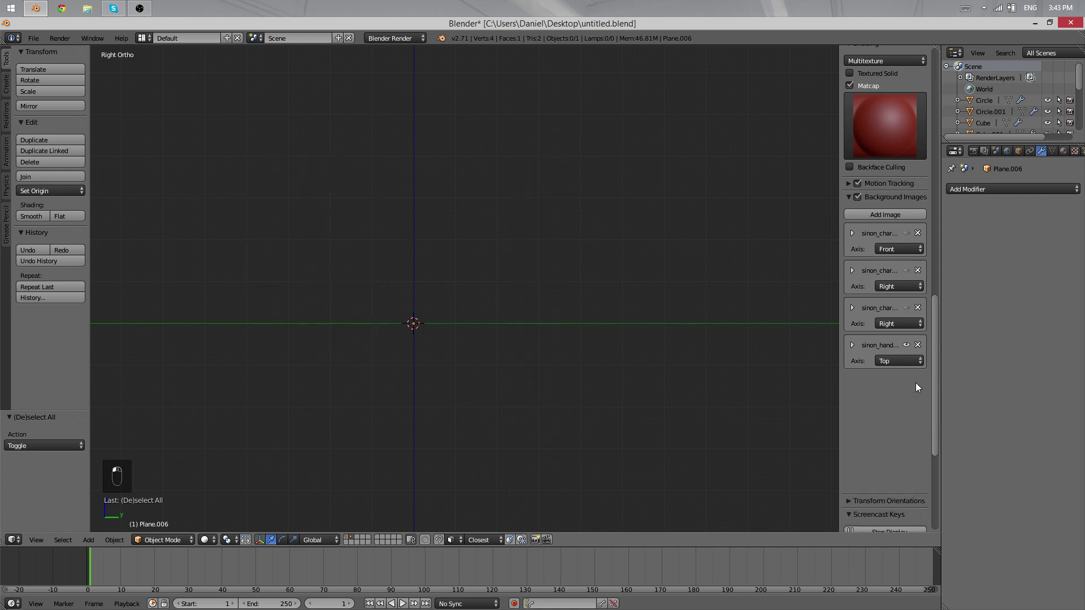
Step: Change the remaining hand background image's axis to Front
key("KP_1")
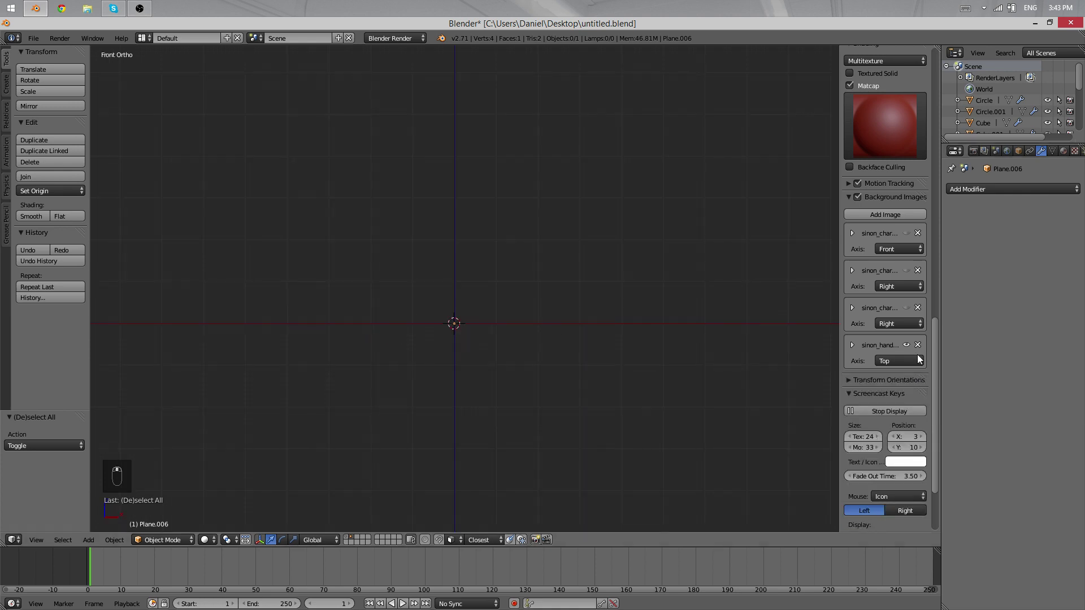
left_click(898, 361)
left_click(770, 347)
middle_click_drag(784, 338, 654, 358)
key("KP_1")
Step: Add sinon_hand.png as a second hand background image with 0.594 opacity and an X offset of -2.700
middle_click_drag(802, 246, 629, 265)
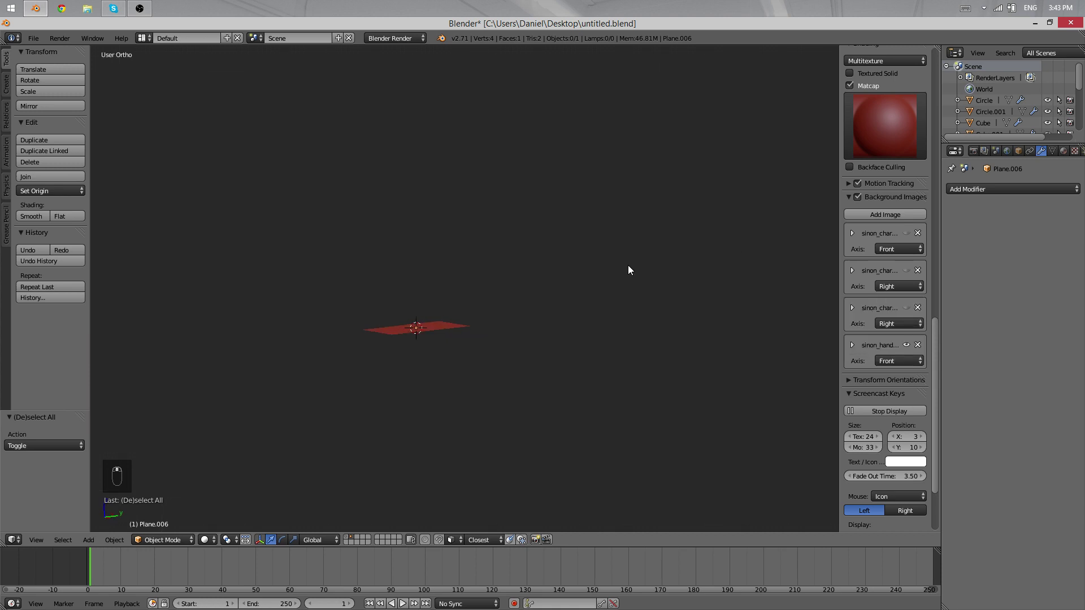
key("KP_3")
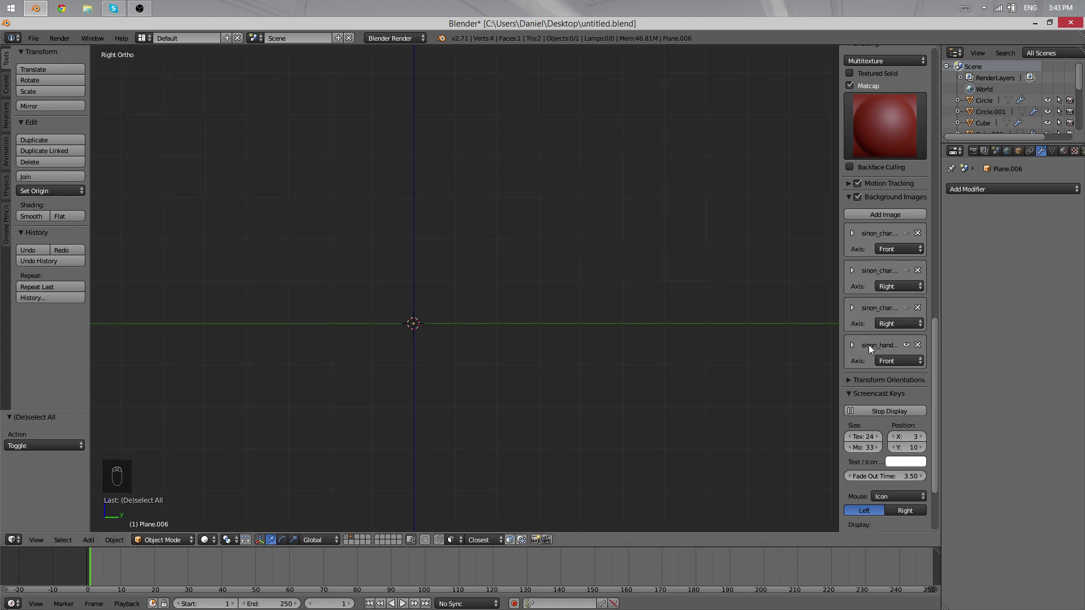
left_click(869, 216)
left_click(854, 430)
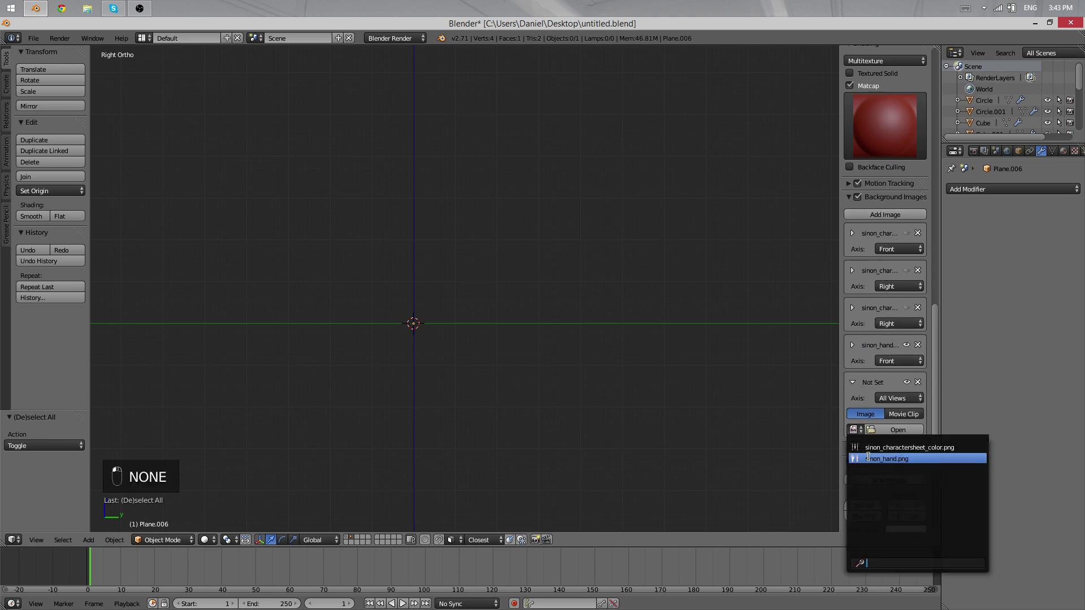
left_click(868, 458)
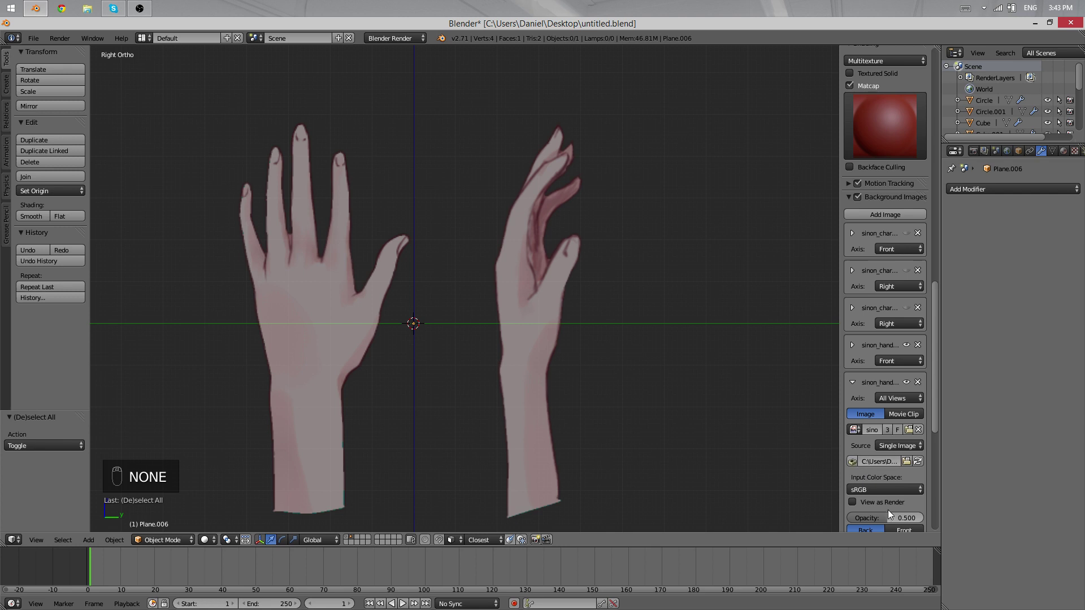
left_click_drag(887, 516, 809, 510)
scroll(865, 491, "down", 2)
Step: Restrict the second hand background image to the Right axis
middle_click_drag(690, 429, 395, 316)
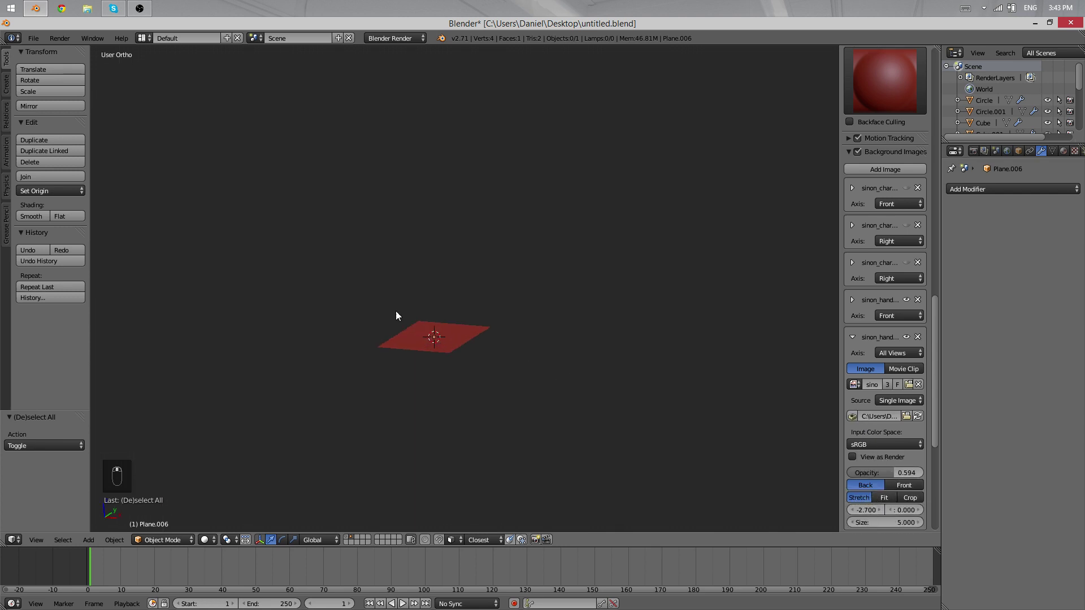
key("KP_1")
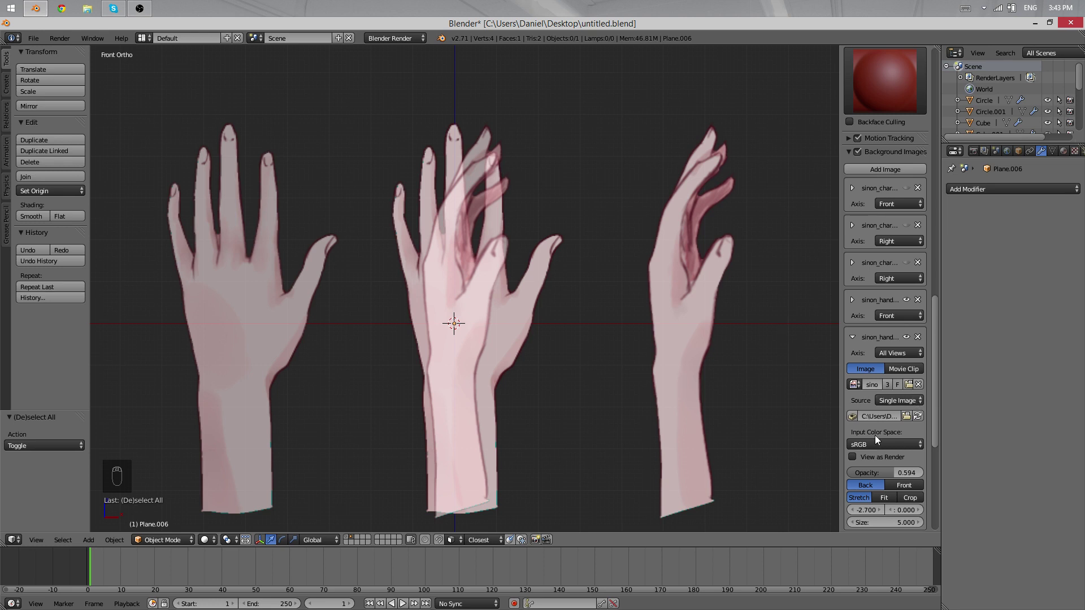
scroll(874, 435, "down", 2)
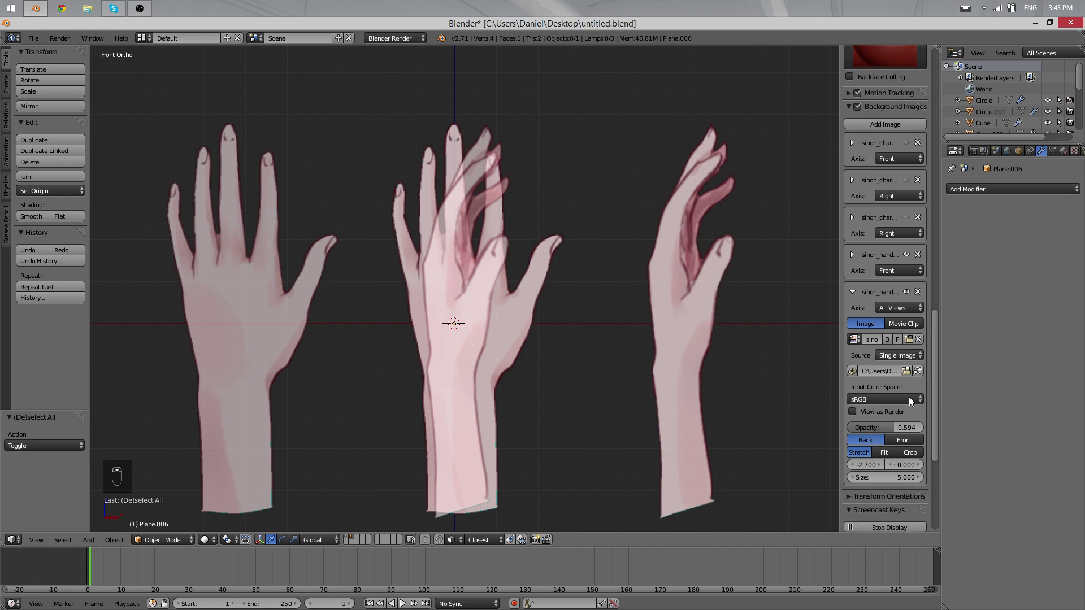
left_click(899, 308)
left_click(751, 294)
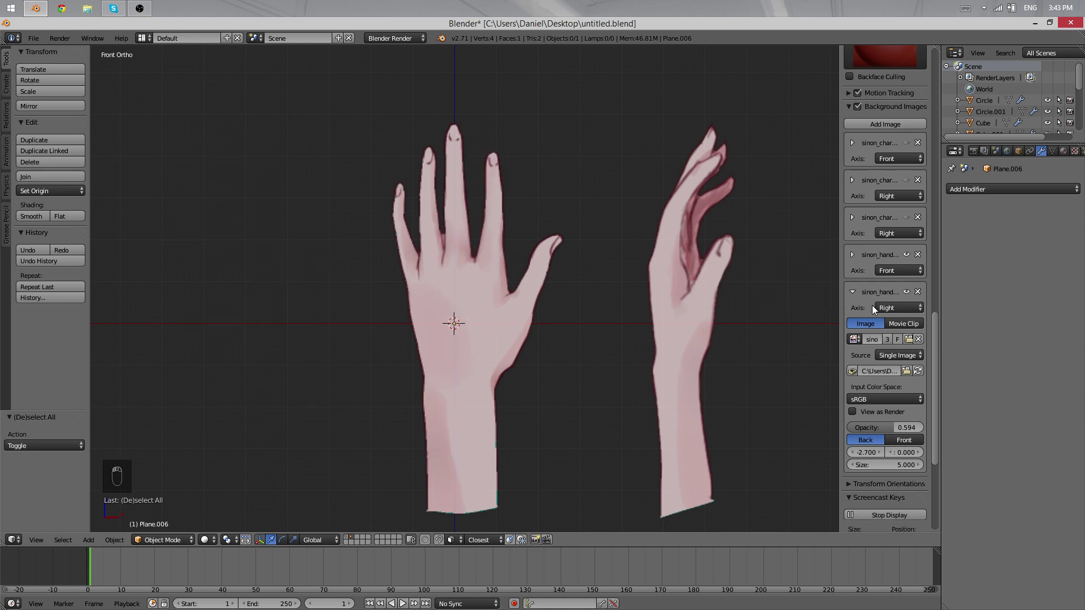
Step: Collapse the second hand background image's settings and delete the existing plane object from the scene
left_click(851, 291)
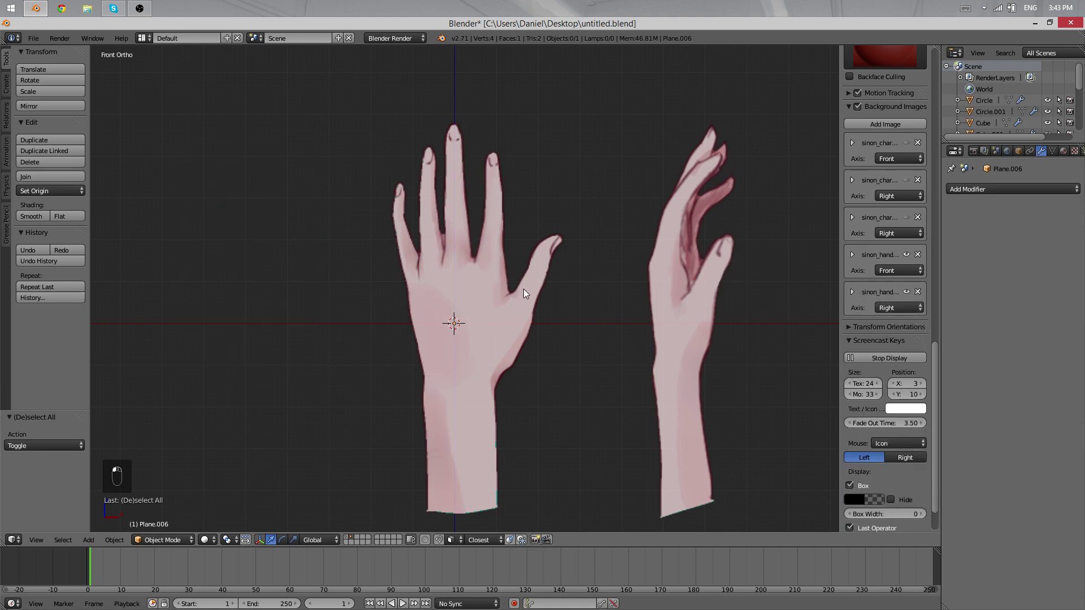
middle_click_drag(479, 287, 344, 291)
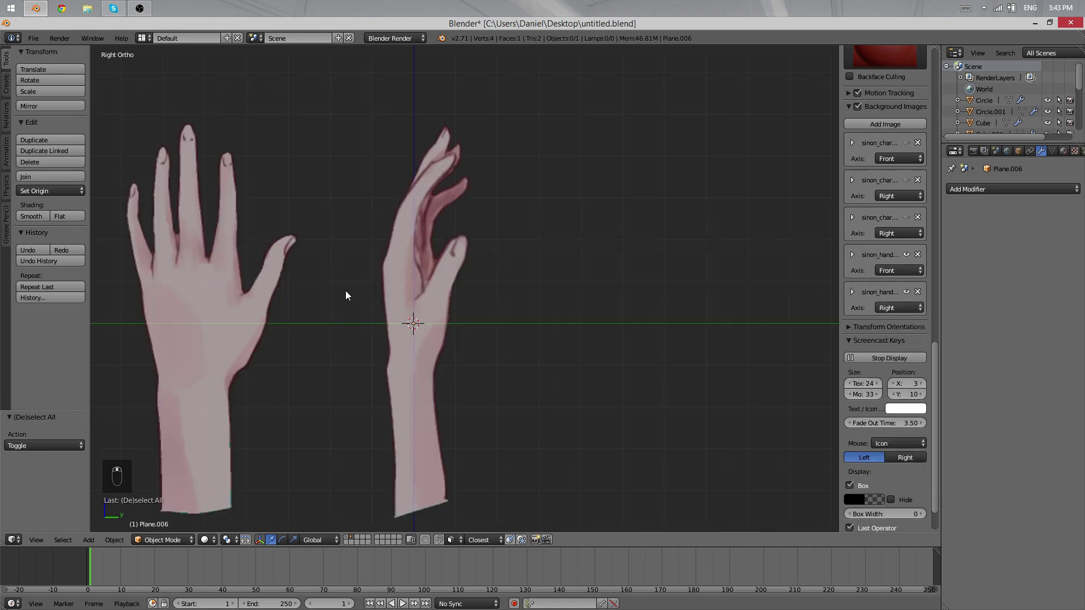
middle_click_drag(434, 300, 537, 347)
right_click(402, 371)
key("x")
left_click(405, 371)
scroll(534, 344, "down", 5)
scroll(473, 300, "up", 5)
key("Tab")
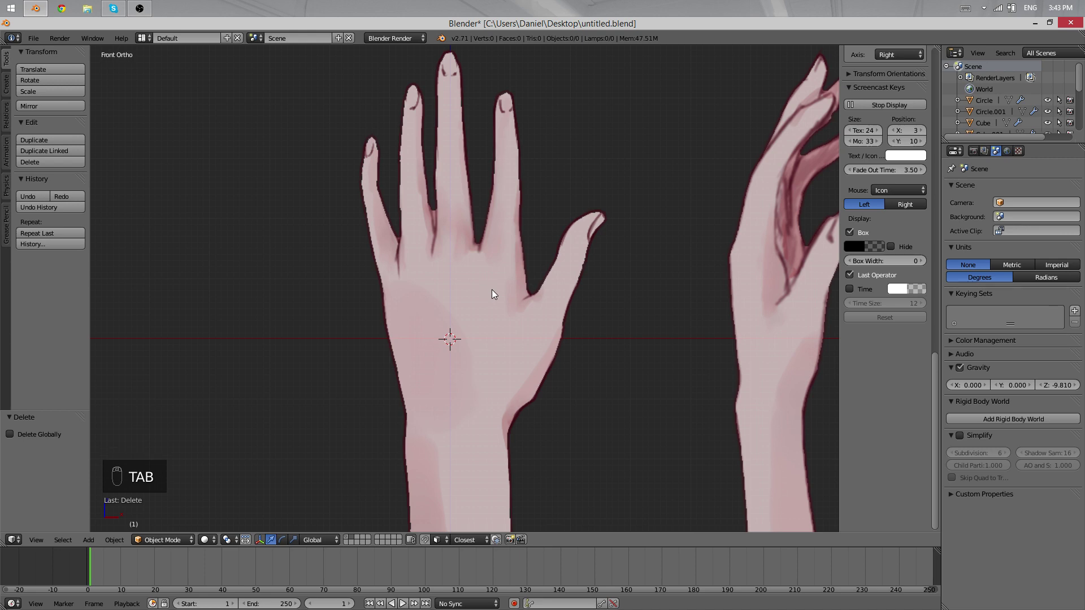
Step: Add a cube over the palm of the hand reference and start editing its mesh
key("shift+a")
mouse_move(492, 289)
left_click(530, 299)
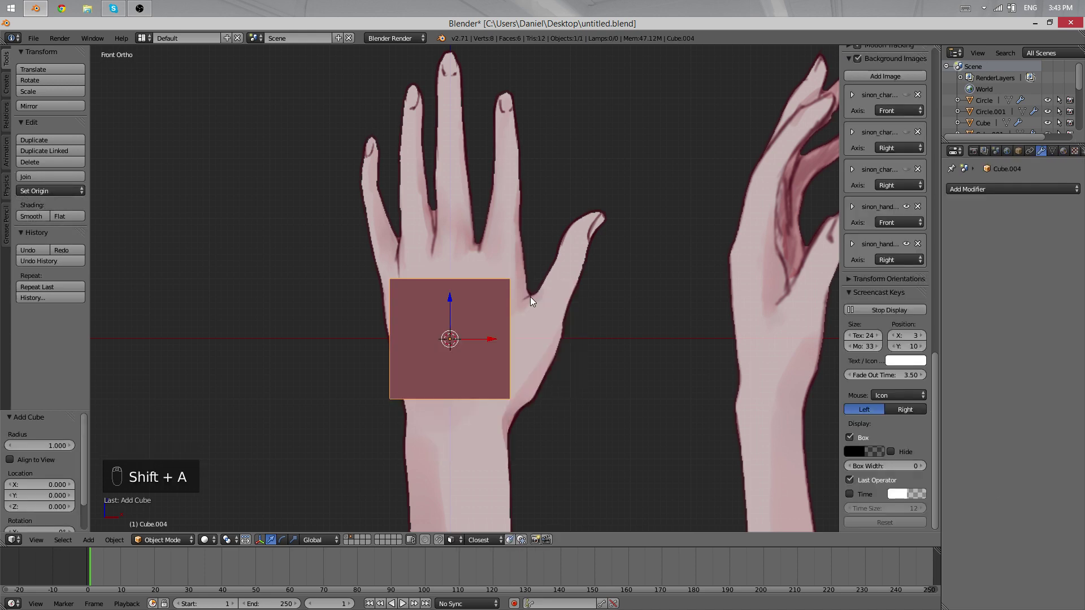
scroll(616, 331, "down", 2)
scroll(597, 311, "up", 3)
key("Tab")
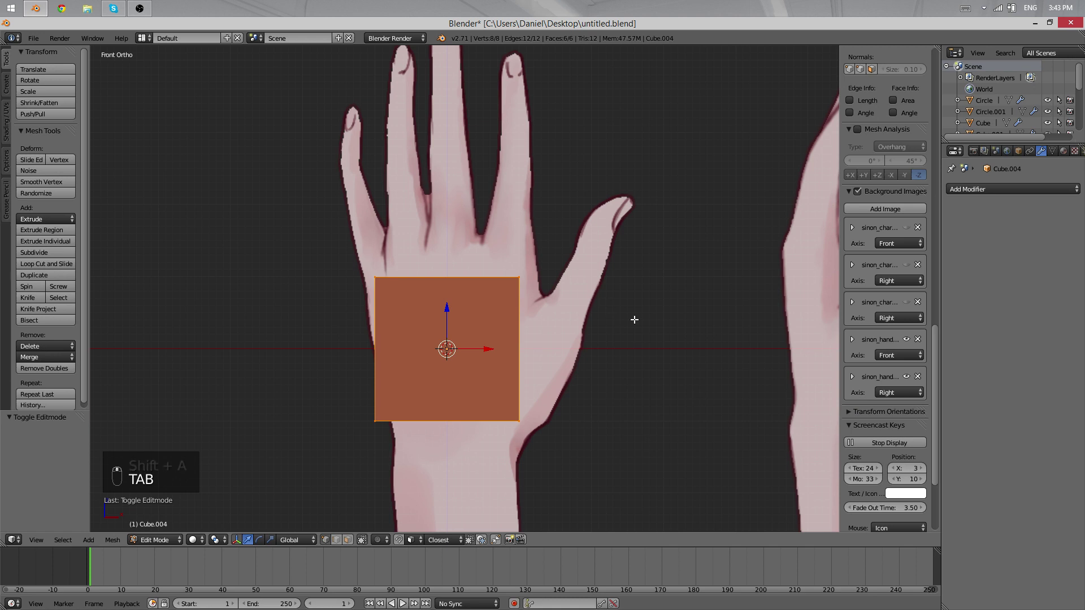
key("r")
key("r")
left_click(620, 323)
key("s")
right_click(627, 328)
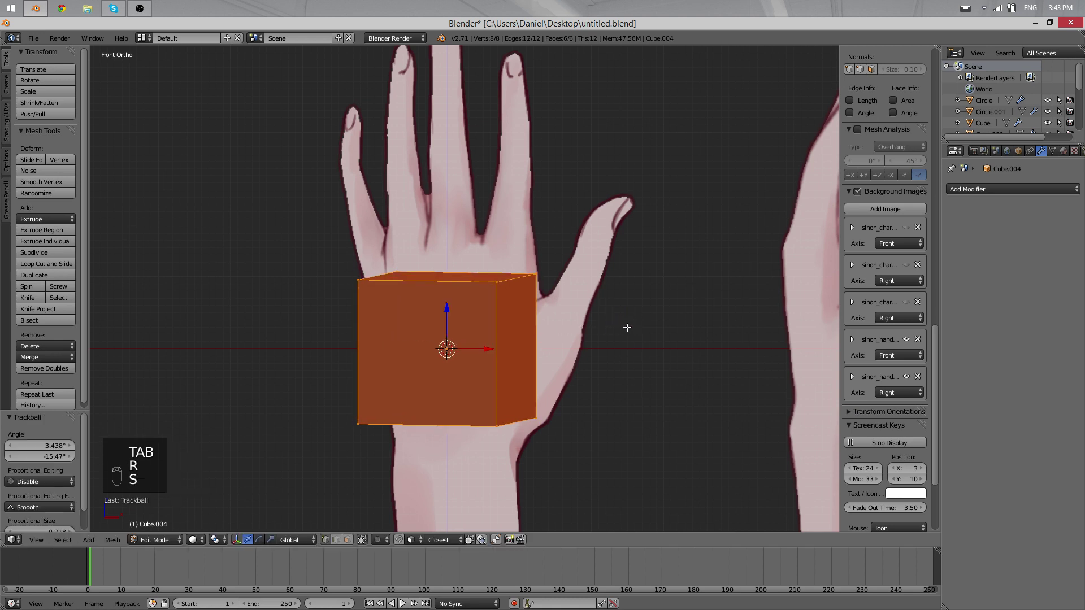
key("ctrl+z")
Step: In the right side view, scale the cube by about 0.545 along Y and lengthen it along Z
middle_click_drag(627, 328, 491, 296)
key("s")
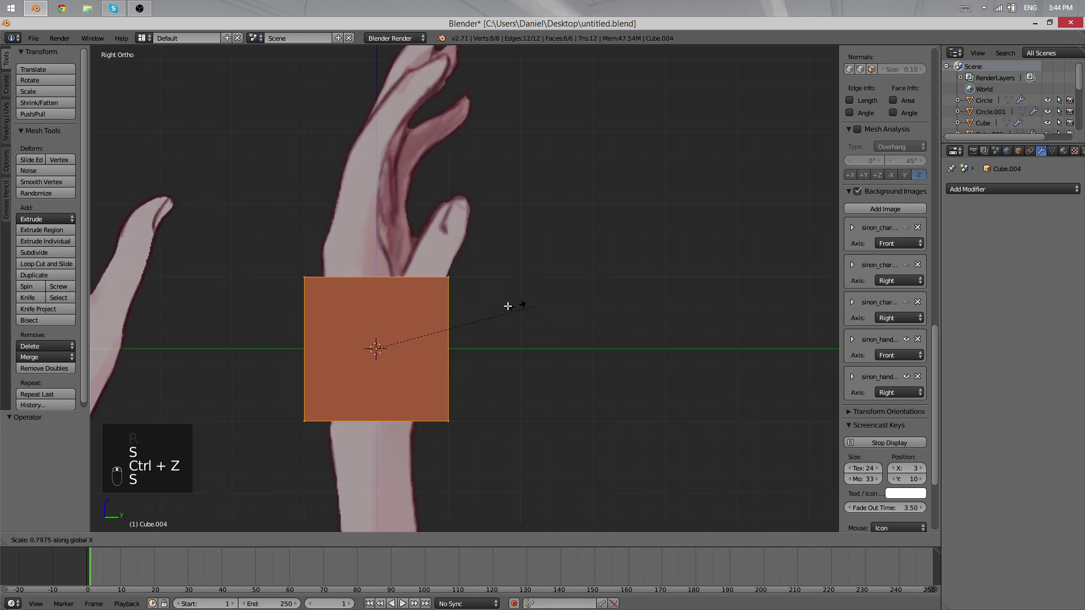
key("y")
right_click(464, 306)
key("s")
middle_click(525, 307)
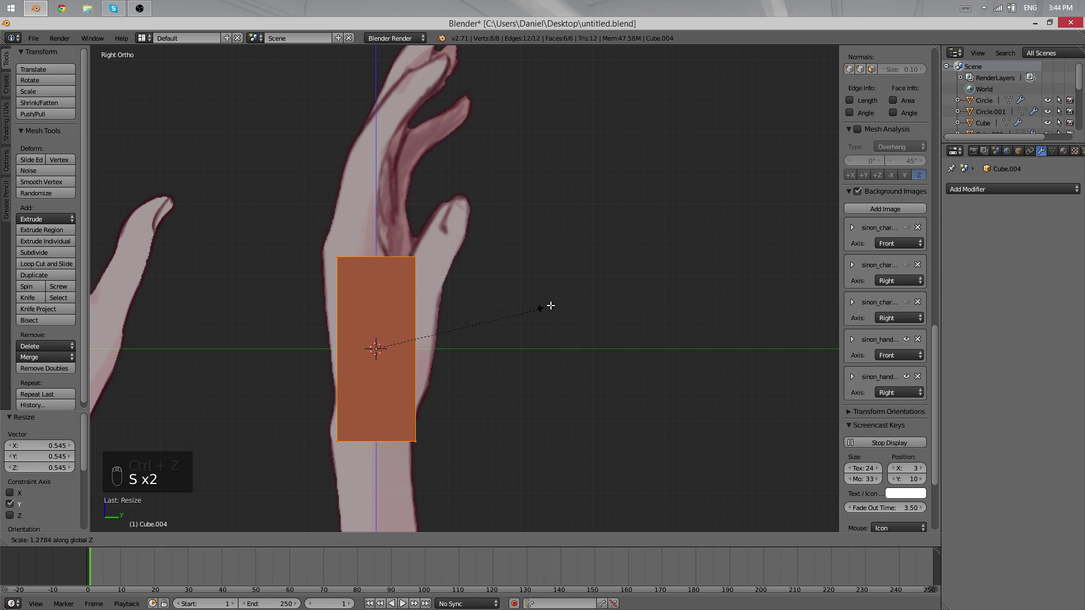
left_click(413, 310)
Step: Stretch the box further along Z to the palm's length and thin it by about 0.675 along Y
middle_click_drag(413, 309, 571, 295, "alt")
key("s")
middle_click(626, 310)
left_click(624, 308)
key("s")
left_click(501, 296)
Step: Move and tilt the box along the back of the hand in the side view, with a final rotation of about -3.5°
key("r")
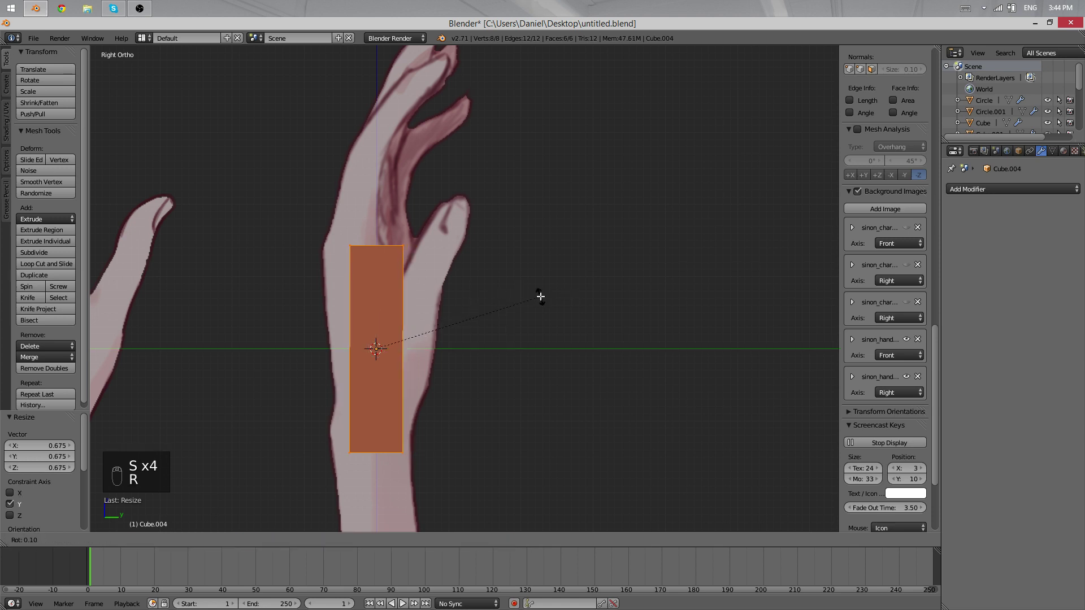
left_click(527, 286)
key("g")
key("r")
left_click(528, 270)
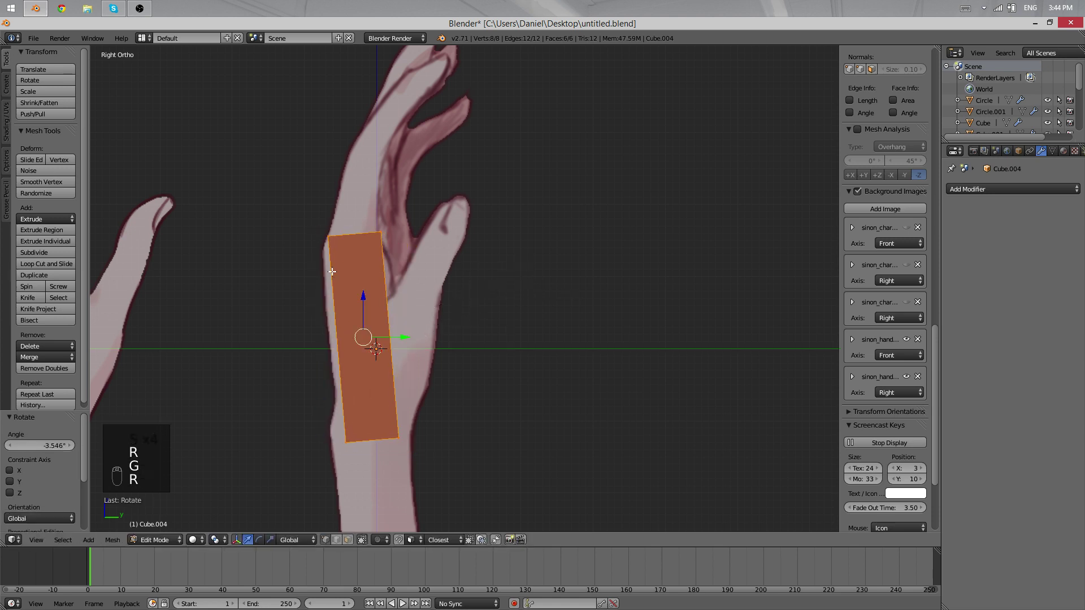
Step: In the front view, rotate the box about -7° and move it over the palm
key("KP_1")
key("r")
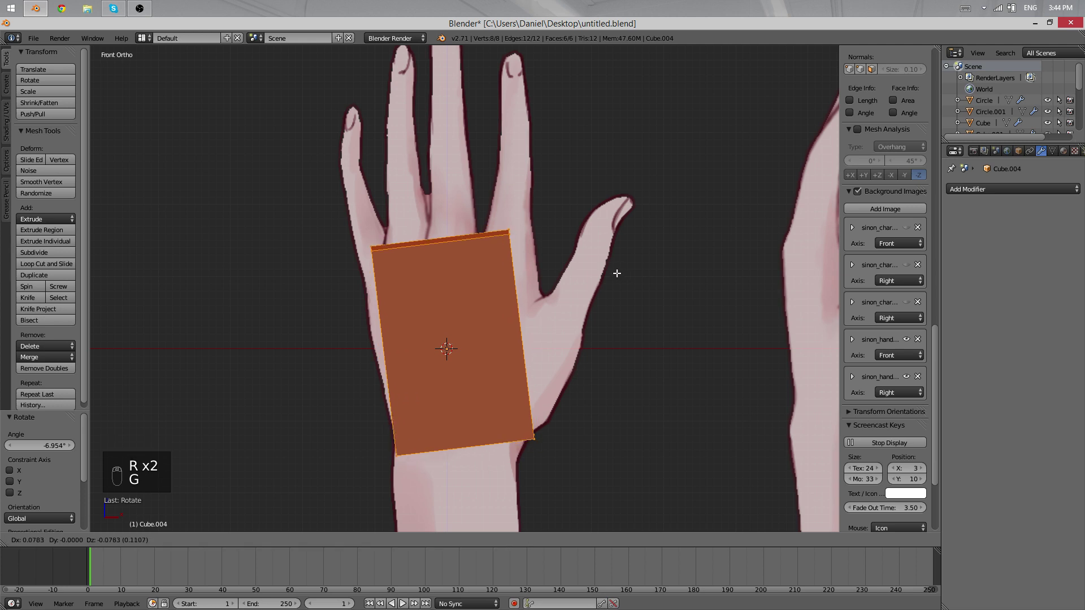
left_click(622, 269)
Step: Show the box in wireframe and move its four upper vertices down to the base of the fingers
key("z")
key("a")
key("b")
left_click_drag(594, 288, 375, 187)
key("g")
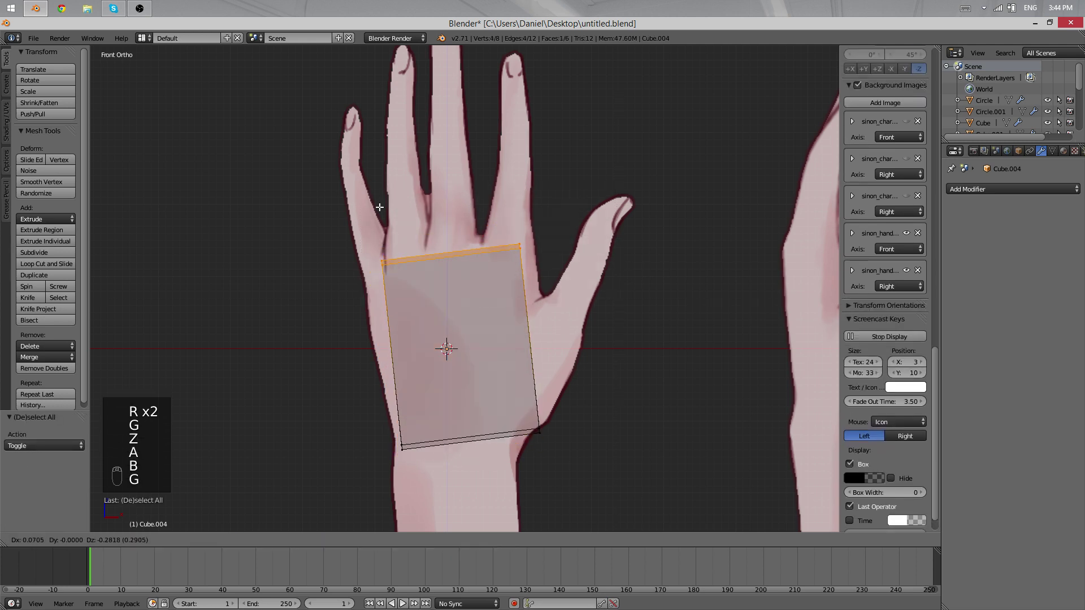
left_click(379, 209)
Step: Fit the box's upper corner vertices to the palm outline below the little finger and the index finger
key("a")
key("b")
left_click_drag(415, 294, 365, 222)
key("g")
left_click(355, 239)
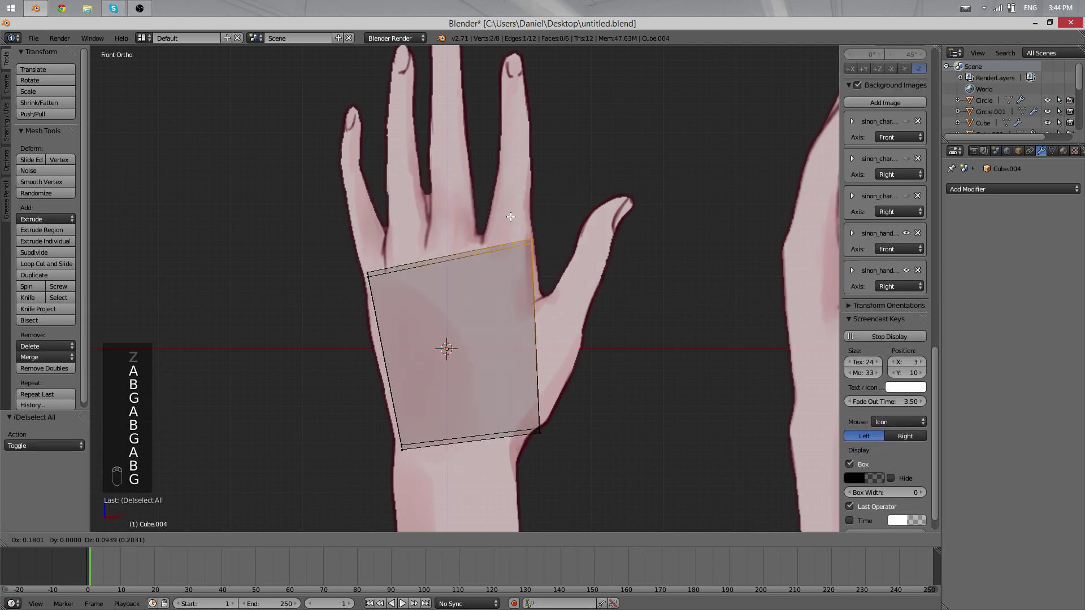
key("a")
key("b")
left_click_drag(557, 445, 511, 394)
key("g")
left_click(509, 390)
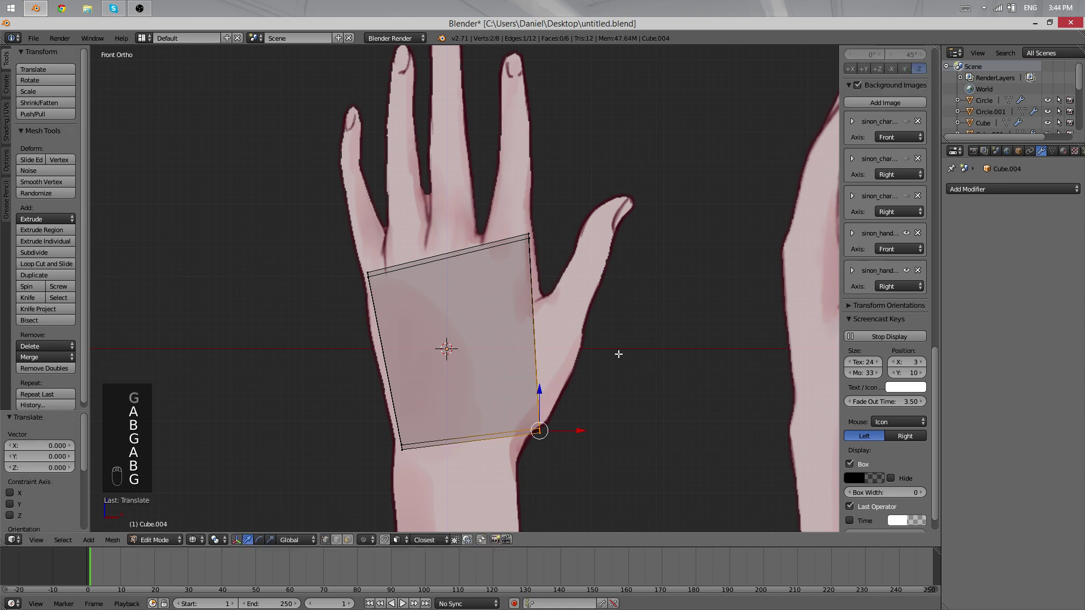
Step: In the side view, move the box's four lower vertices about 0.157 along Y and 0.117 along Z into the wrist
middle_click_drag(618, 353, 446, 253)
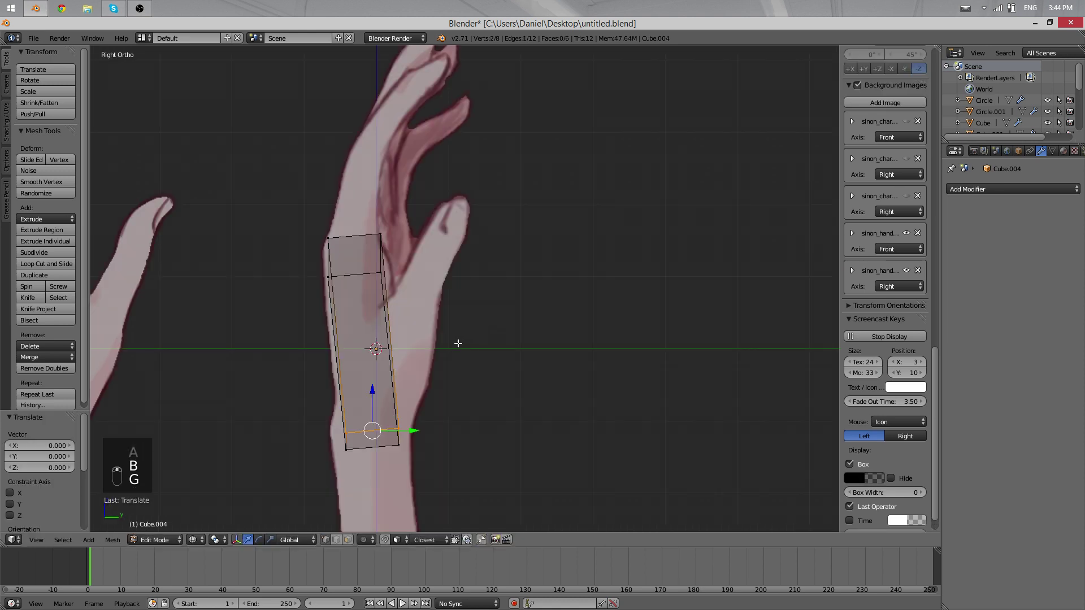
key("g")
right_click(458, 345)
key("a")
key("b")
left_click_drag(446, 476, 296, 405)
key("g")
left_click(296, 395)
key("g")
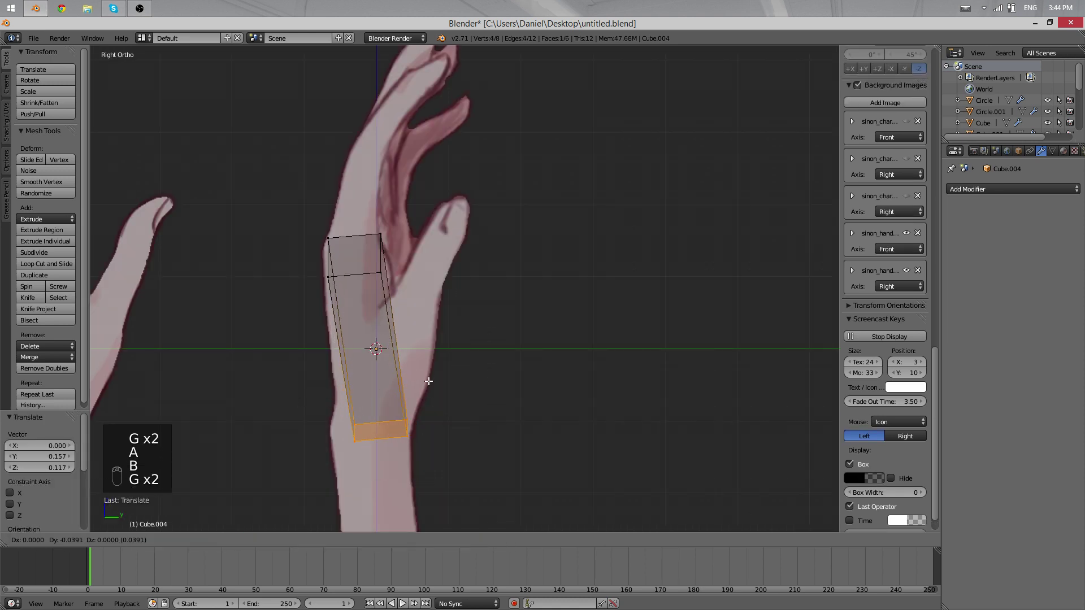
left_click(428, 382)
Step: Move the little-finger-side top vertices about 0.462 along Y and fine-tune their position
right_click(376, 274)
right_click(332, 281, "shift")
key("g")
middle_click(348, 279)
left_click(366, 279)
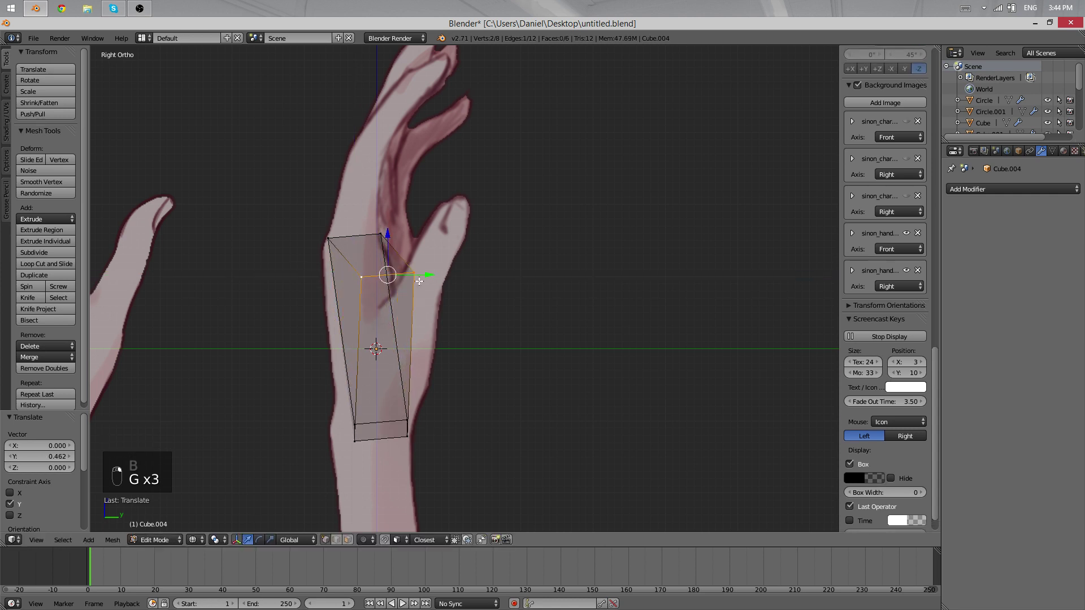
key("g")
left_click(420, 277)
Step: Move the thumb-side bottom vertices about -0.227 along Y and return to object mode with solid shading
right_click(405, 421)
right_click(356, 419, "shift")
key("g")
middle_click(345, 418)
left_click(339, 415)
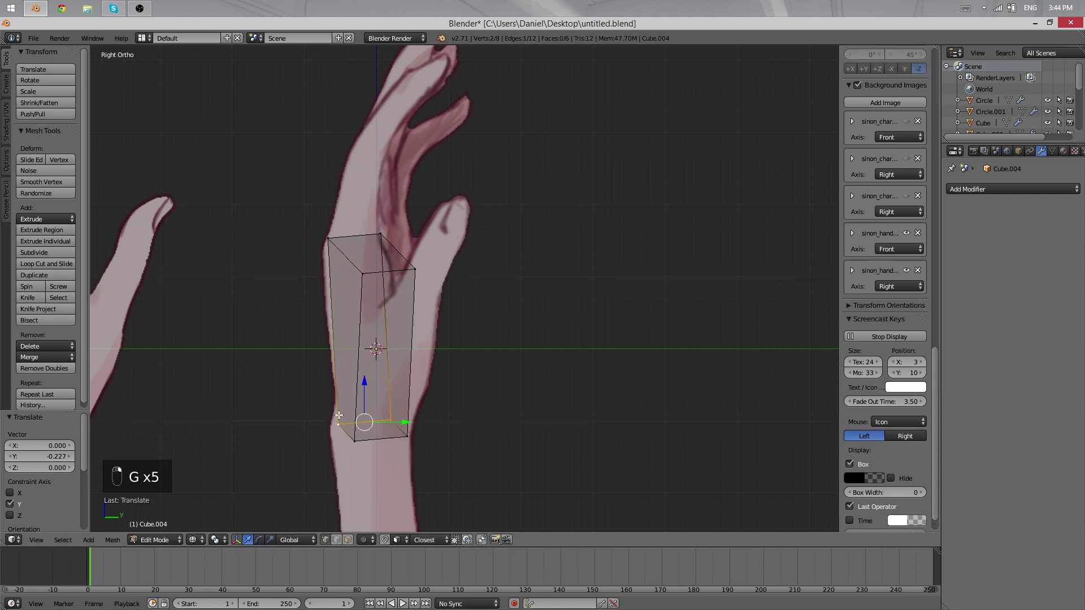
key("Tab")
mouse_move(339, 416)
middle_mouse_down()
mouse_move(409, 341)
mouse_move(520, 304)
mouse_move(443, 382)
mouse_move(508, 378)
middle_mouse_up()
key("z")
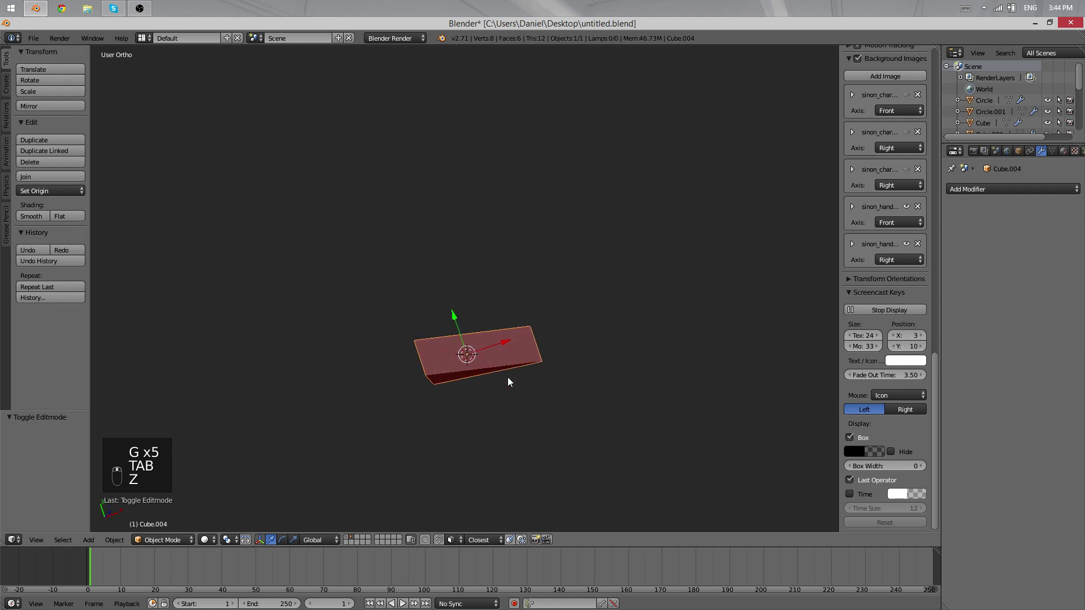
Step: Reposition the index-finger-side and little-finger-side edges of the palm block's top face
key("Tab")
right_click(525, 337)
key("g")
left_click(409, 347)
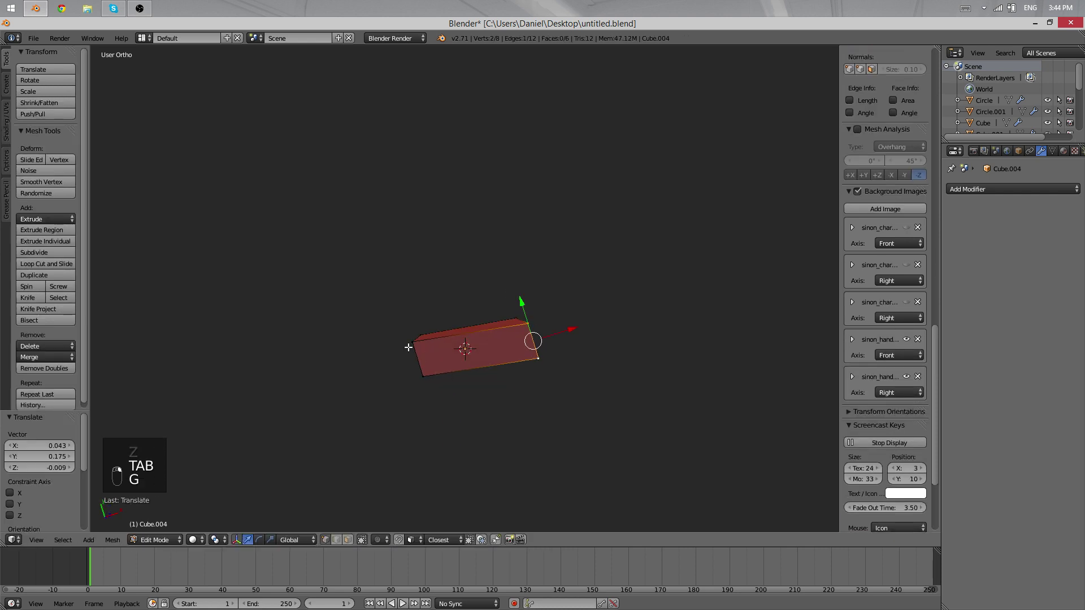
right_click(410, 344)
right_click(421, 372, "shift")
key("g")
left_click(428, 378)
Step: Raise the little-finger-side top edge of the palm block about 0.139 along Z
key("Tab")
middle_click_drag(428, 378, 432, 230)
scroll(465, 239, "down", 4)
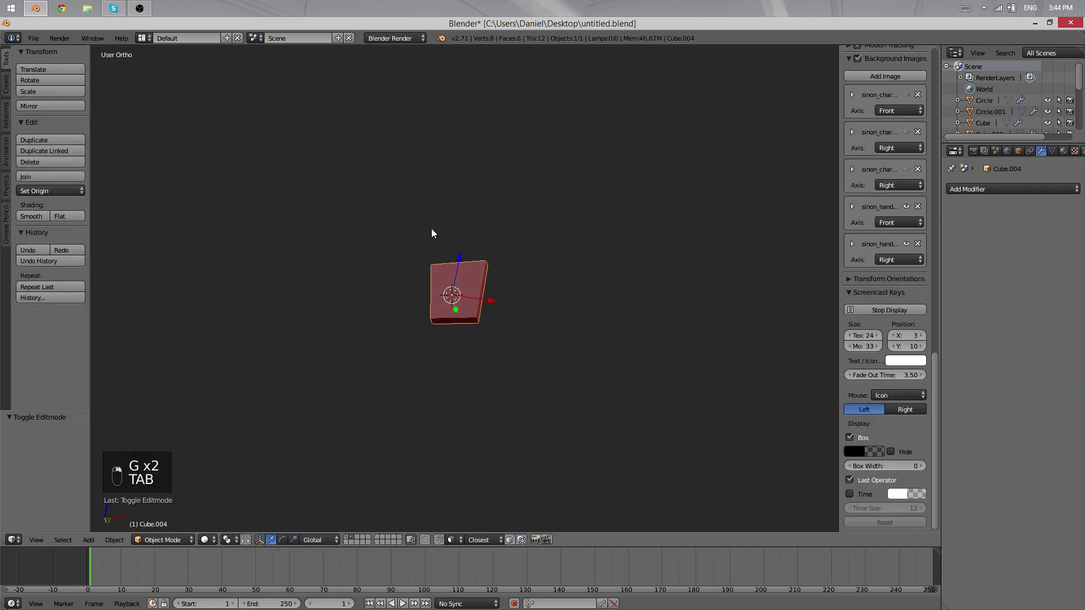
scroll(471, 337, "up", 5)
key("Tab")
middle_click_drag(471, 339, 468, 334)
key("g")
left_click(469, 325)
key("ctrl+r")
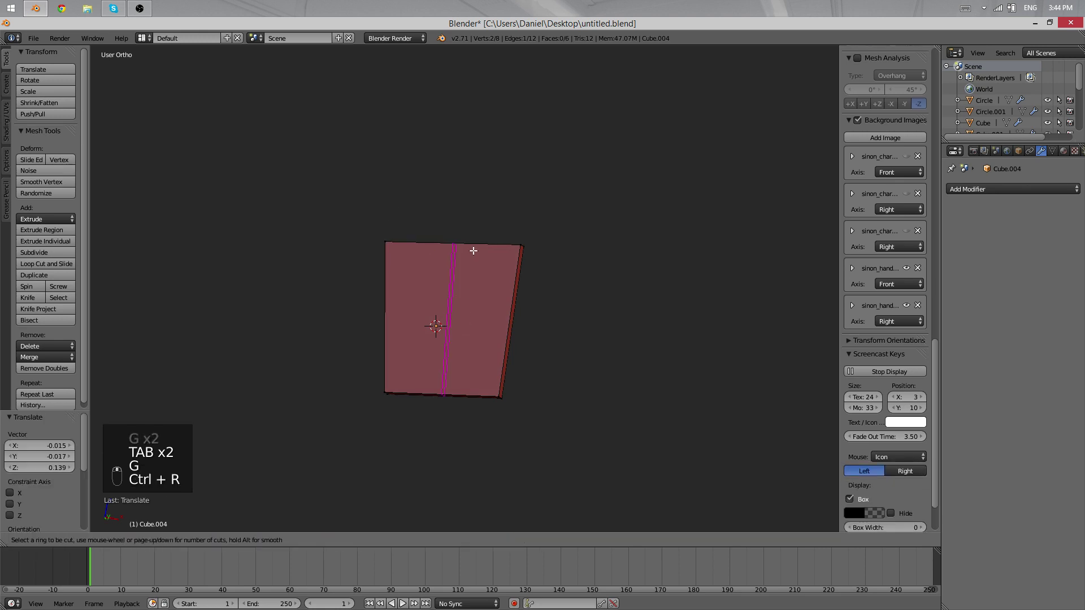
right_click(452, 246)
key("ctrl+r")
left_click(446, 244)
right_click(447, 245)
middle_click_drag(591, 202, 457, 341)
key("g")
left_click(502, 333)
key("ctrl+t")
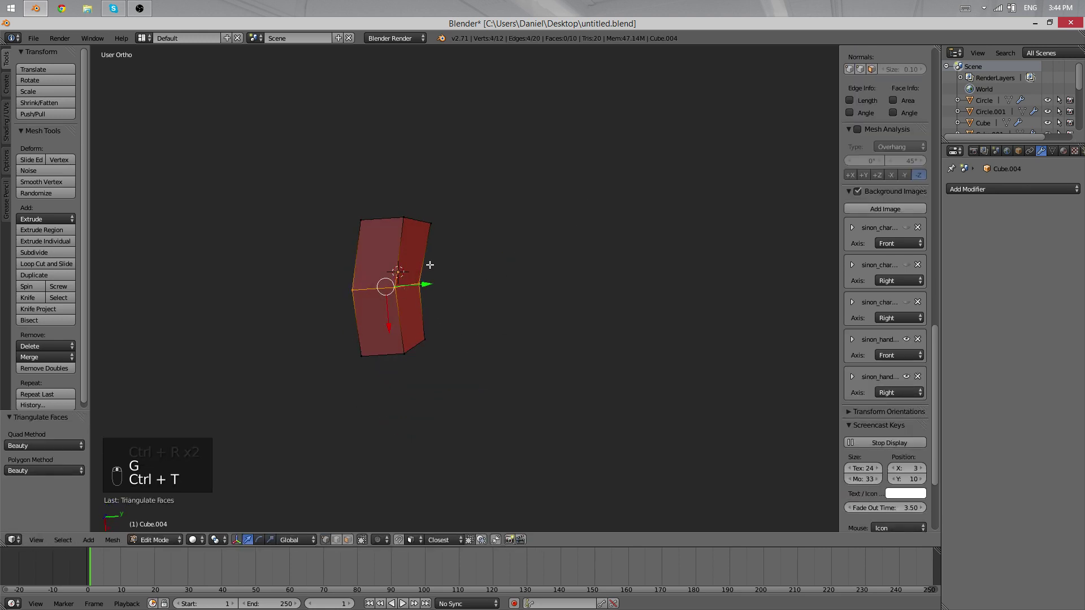
key("ctrl+z")
key("ctrl+z")
key("ctrl+z")
key("ctrl+z")
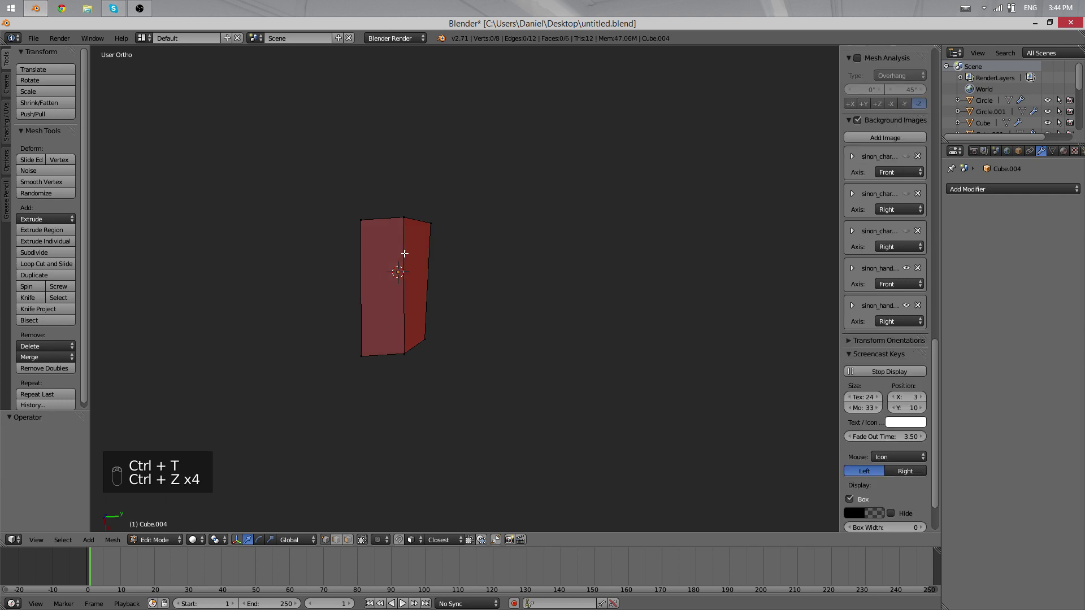
Step: Add two lengthwise loop cuts to the palm block and shift them along Y to curve the palm
key("ctrl+r")
left_click(412, 298)
key("g")
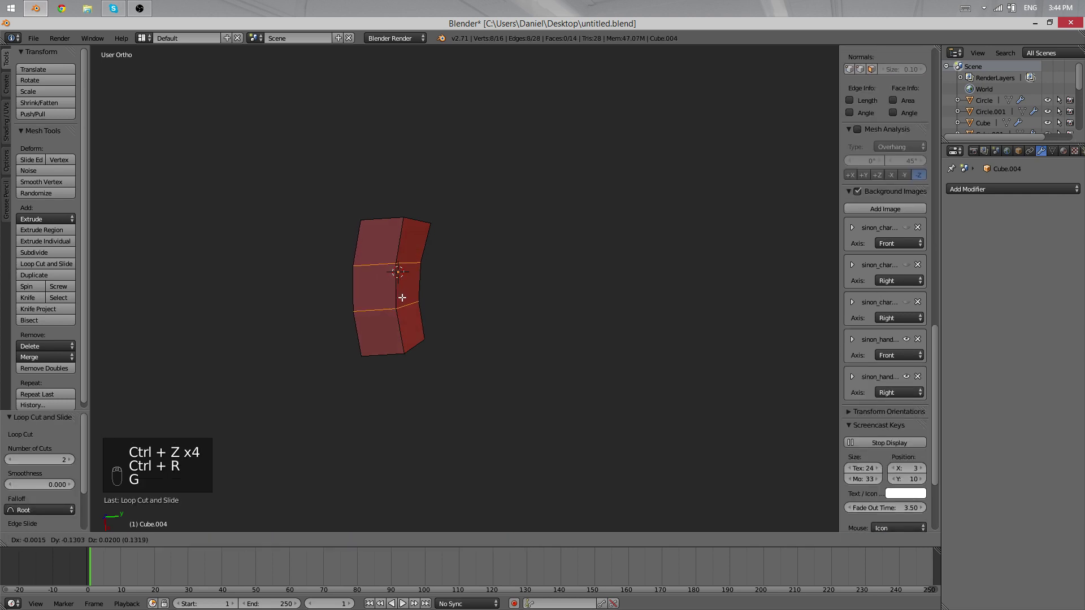
left_click(425, 282)
key("Tab")
middle_click_drag(425, 283, 569, 345)
Step: In the front view, add one crosswise loop cut through the middle of the palm block
key("KP_1")
scroll(551, 255, "up", 4)
key("Tab")
key("ctrl+r")
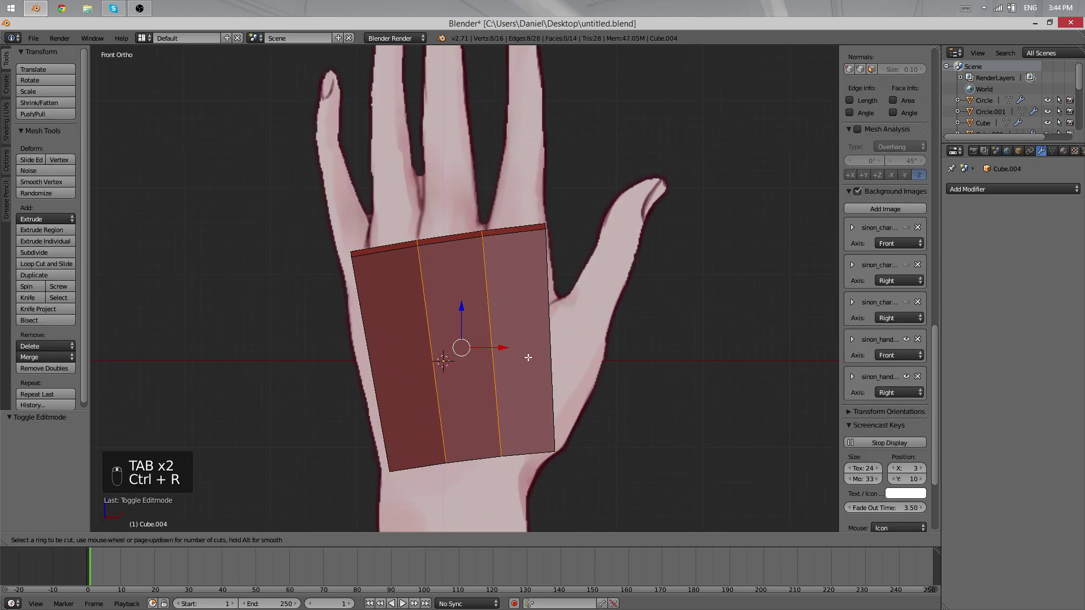
key("ctrl+r")
double_click(550, 340)
key("g")
right_click(585, 335)
Step: Widen the crosswise middle loop along X and shift it along X to fit the palm outline
key("s")
key("x")
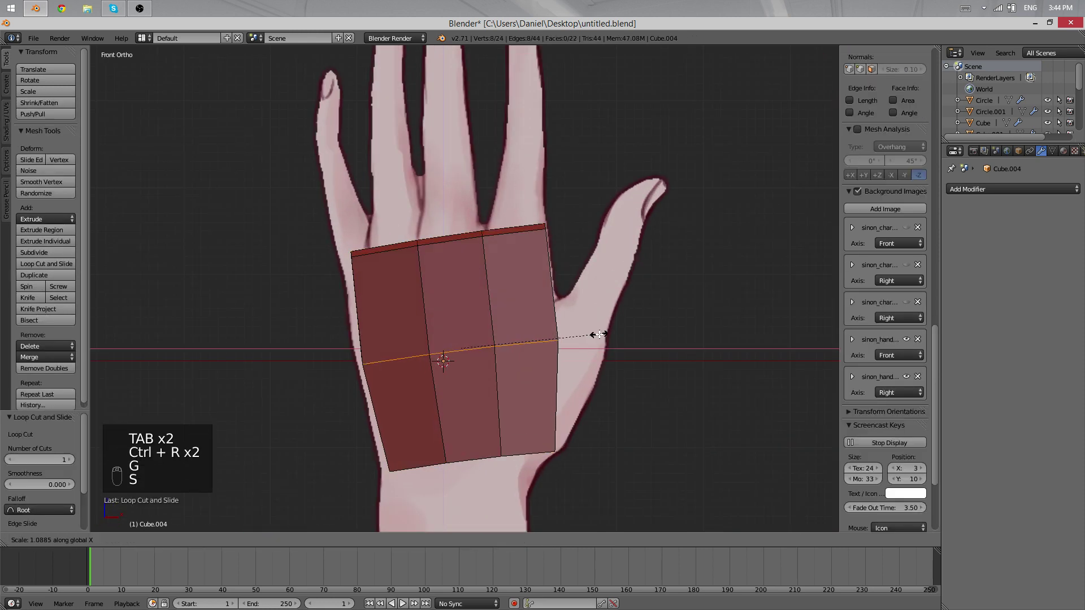
left_click(595, 334)
key("g")
key("x")
left_click(593, 333)
Step: Show the mesh in wireframe and move all its top-edge vertices slightly down toward the little-finger side
key("z")
key("a")
key("b")
left_click_drag(565, 277, 315, 164)
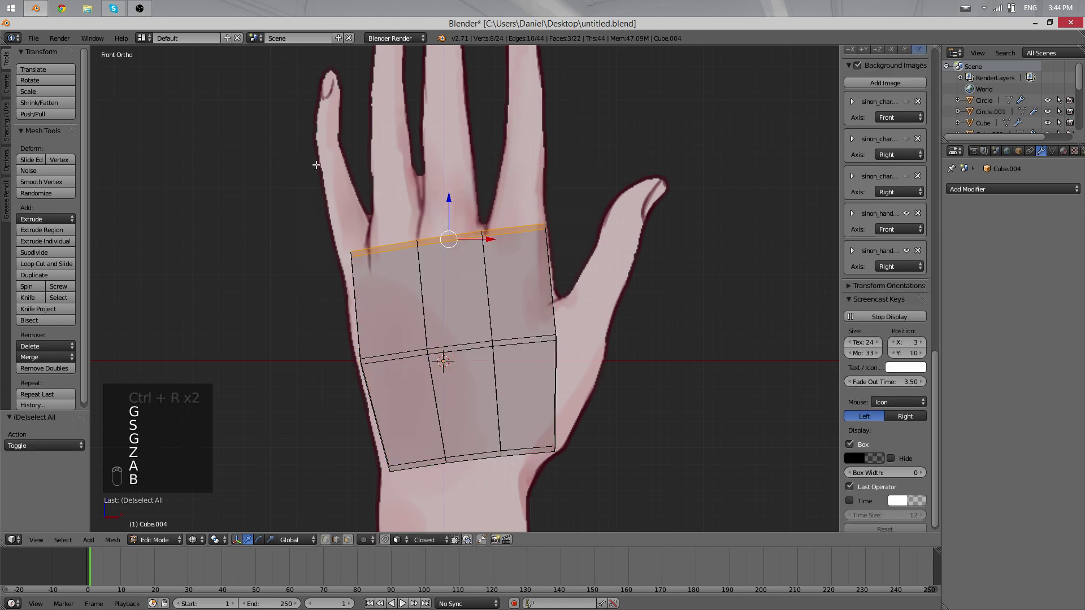
key("g")
left_click(311, 170)
Step: Move the whole palm mesh about -0.039 along X and -0.039 along Z
key("a")
key("b")
key("a")
key("a")
key("a")
key("a")
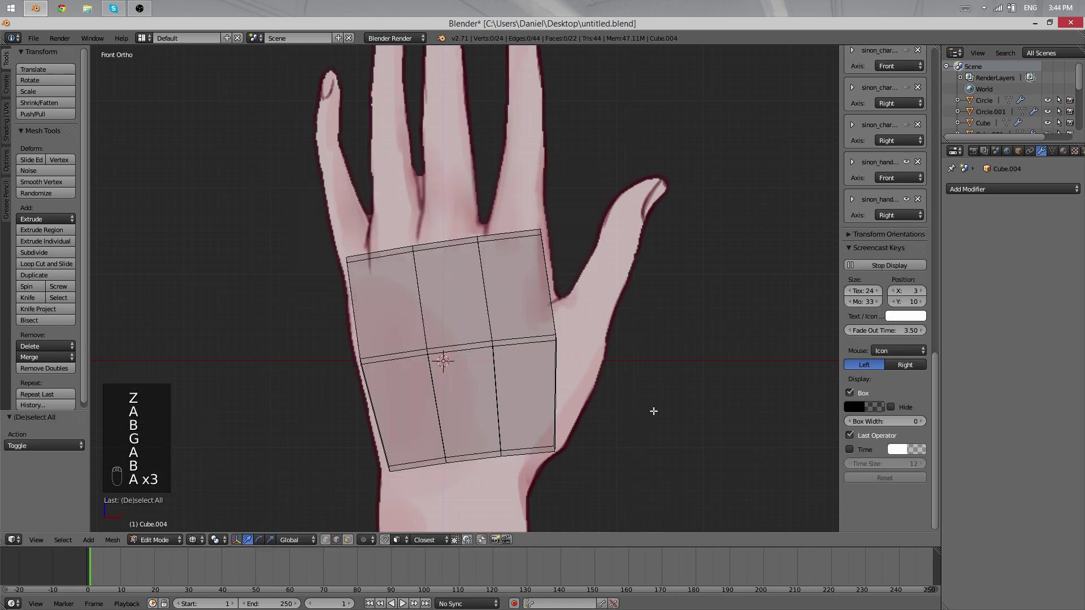
key("h")
key("ctrl+z")
key("g")
left_click(639, 412)
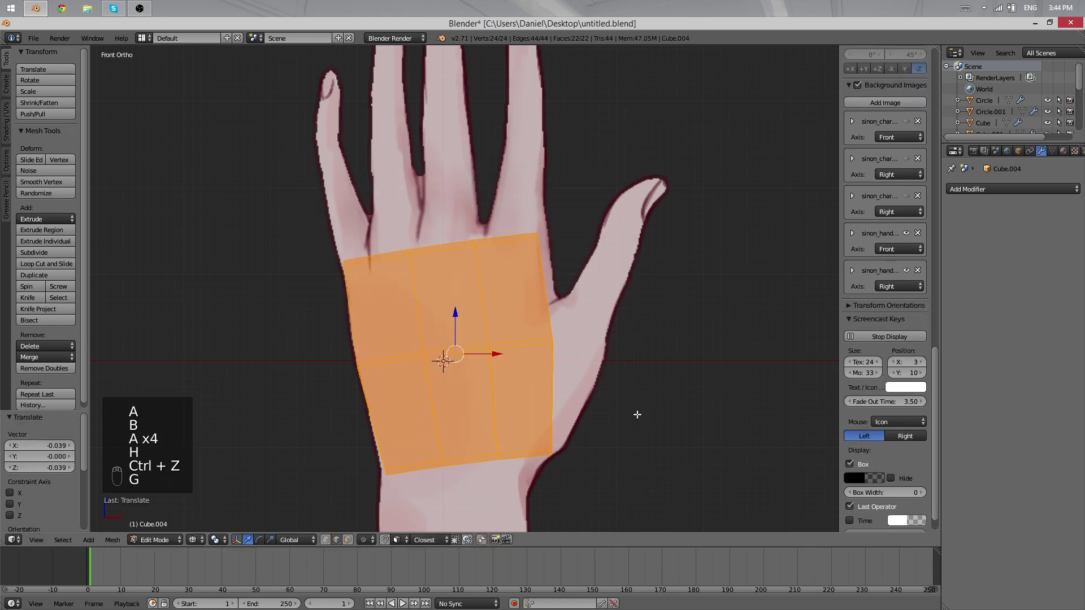
key("a")
Step: Restore solid shading and move the palm's crosswise middle edge loop about -0.045 along Y
key("Tab")
scroll(622, 405, "down", 4)
middle_click_drag(617, 402, 589, 310)
key("z")
scroll(585, 317, "up", 2)
key("KP_5")
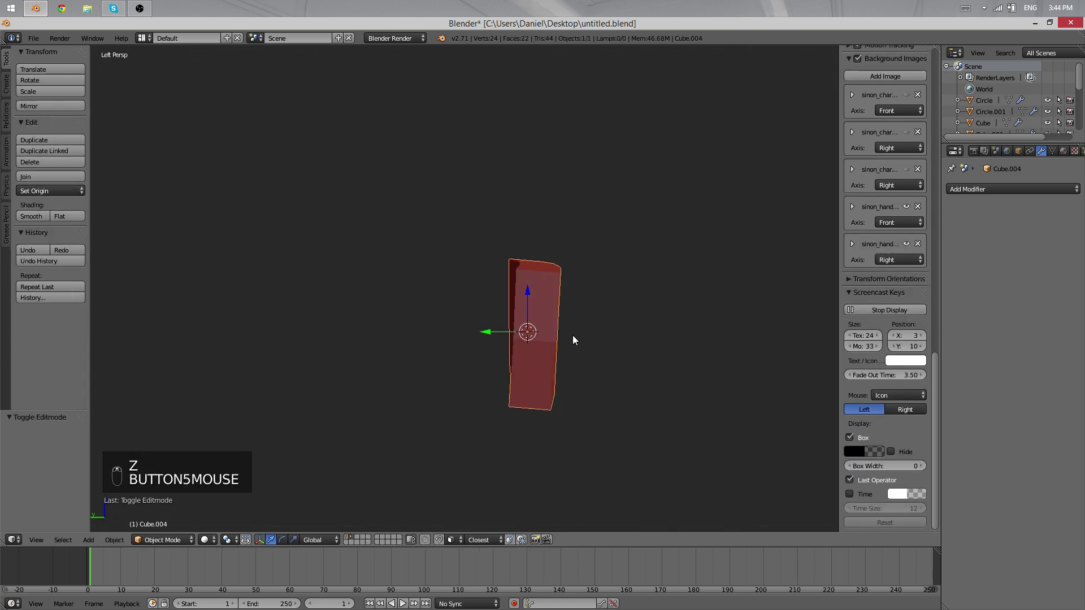
key("KP_5")
key("Tab")
right_click(532, 333, "alt")
key("g")
left_click(545, 329)
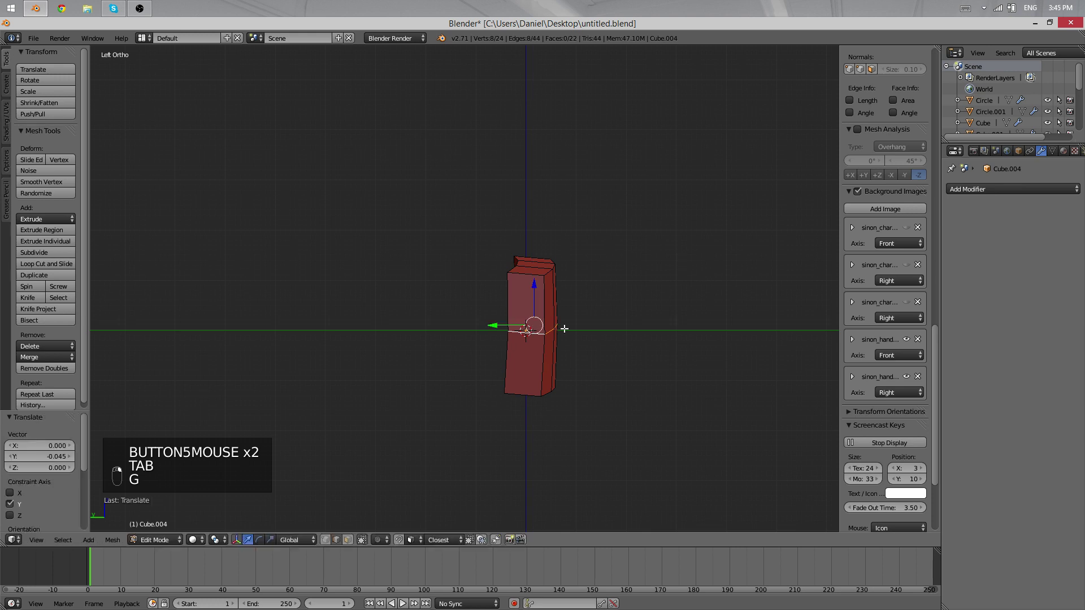
Step: Add a cube to the hand mesh and move it -2.654 along Z, below the palm over the forearm reference
key("Tab")
middle_click_drag(565, 327, 462, 310)
key("a")
scroll(475, 313, "down", 2)
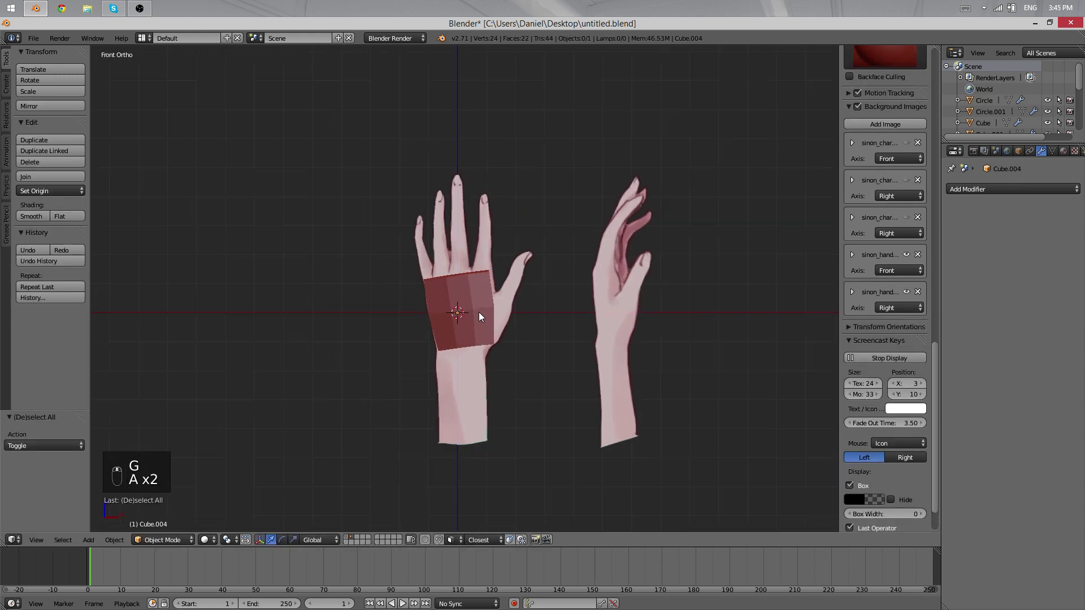
scroll(481, 315, "up", 5)
key("Tab")
middle_click_drag(494, 375, 464, 291, "shift")
key("shift+a")
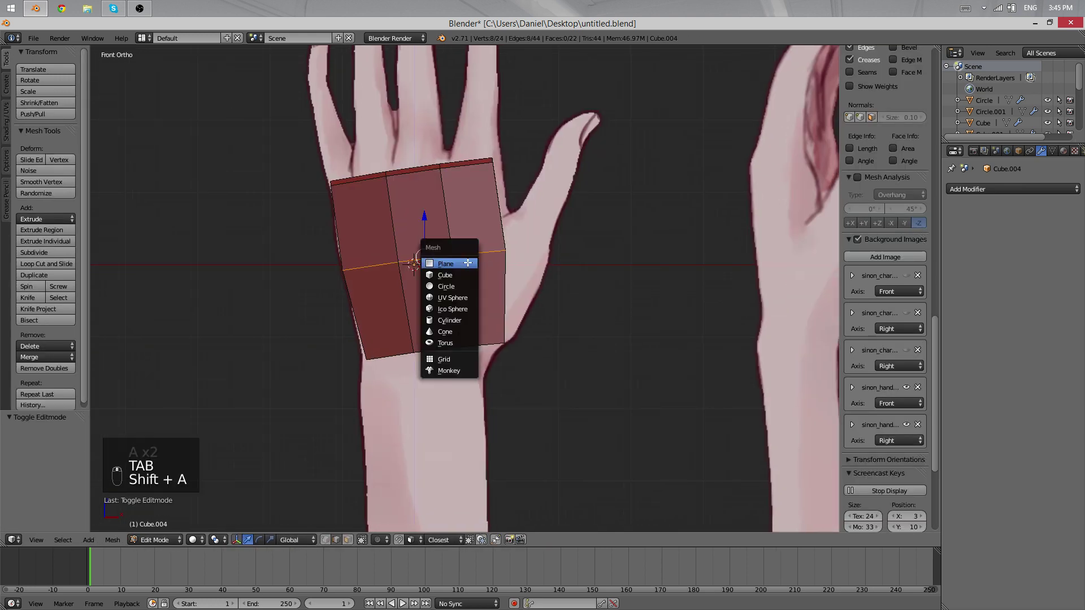
left_click(464, 275)
key("a")
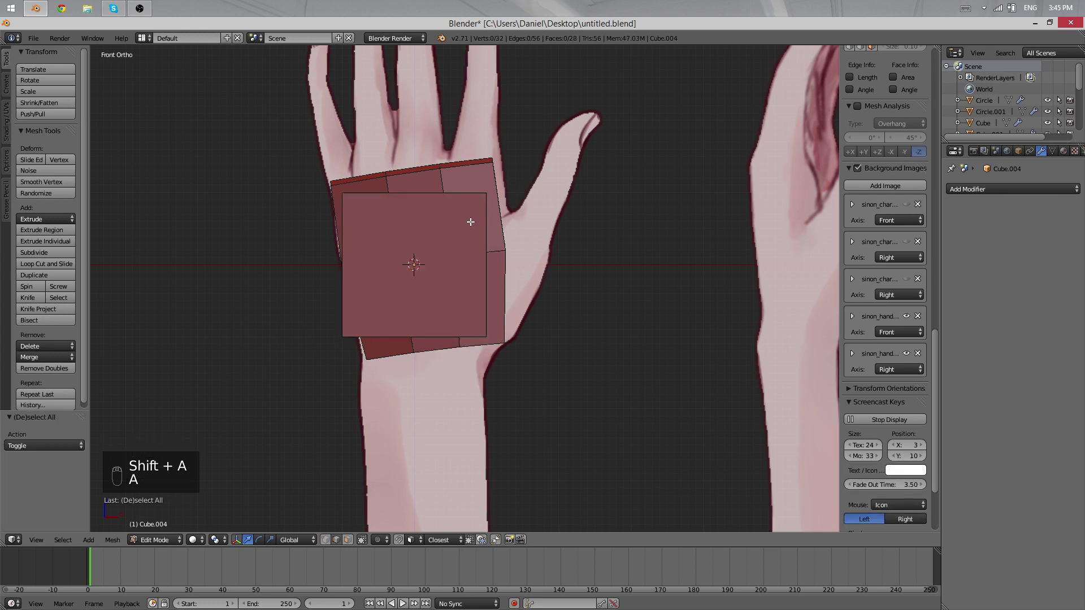
key("ctrl+z")
left_click(512, 407)
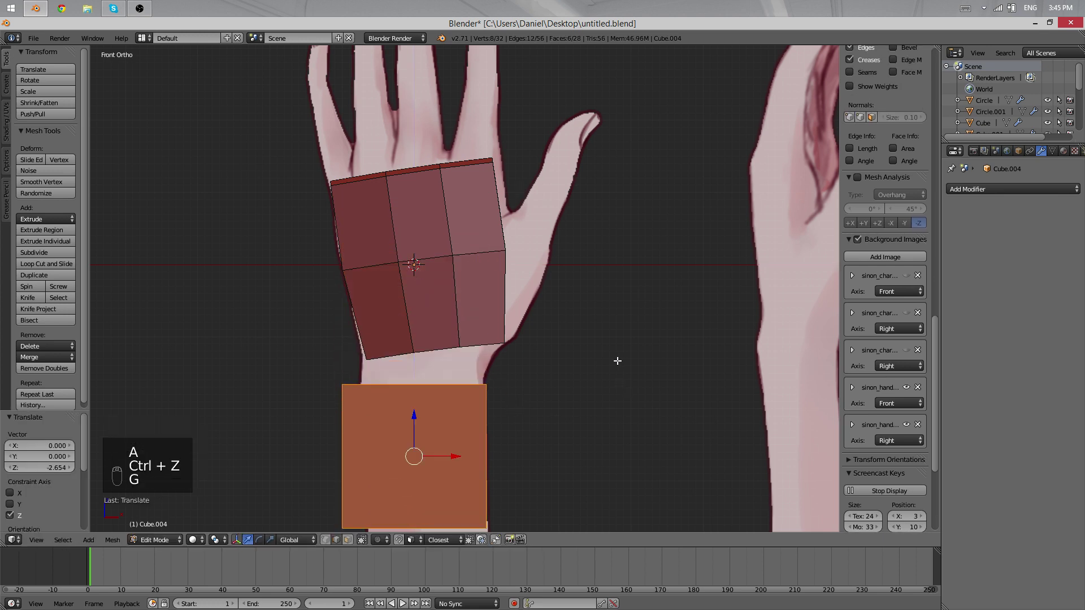
Step: Narrow the forearm cube along X to the reference's width and move it 0.188 along X
middle_click_drag(617, 361, 603, 255, "shift")
key("s")
key("x")
left_click(564, 280)
key("g")
key("x")
left_click(577, 281)
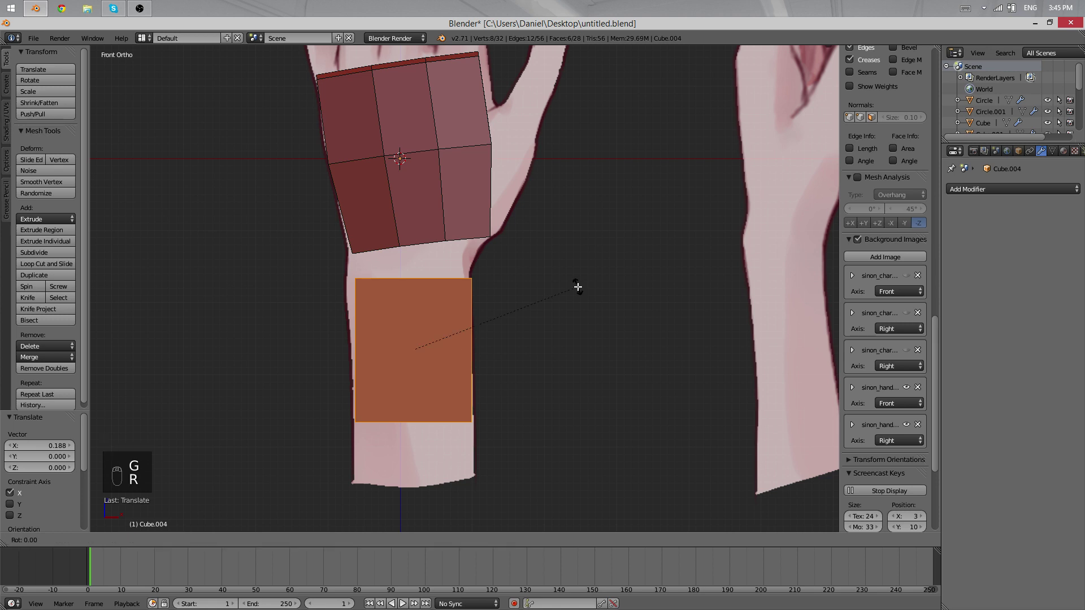
Step: Scale the forearm cube by 1.59 along Z and move it -0.274 along Z
left_click(659, 230)
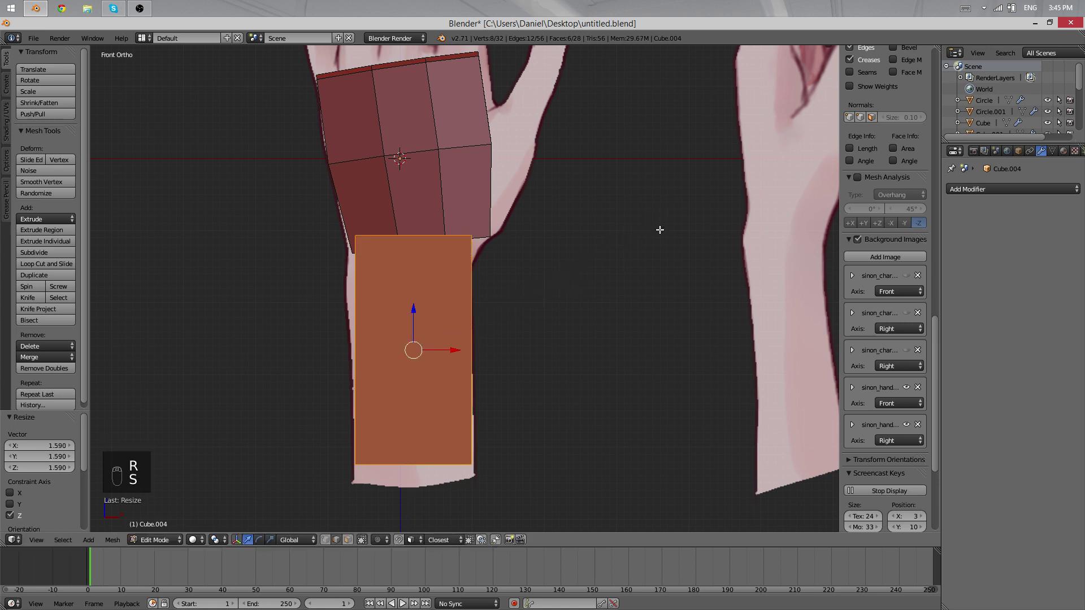
key("g")
key("z")
left_click(656, 244)
Step: In the right view, thin the forearm block along Y and move it -0.188 along Y
key("KP_3")
key("s")
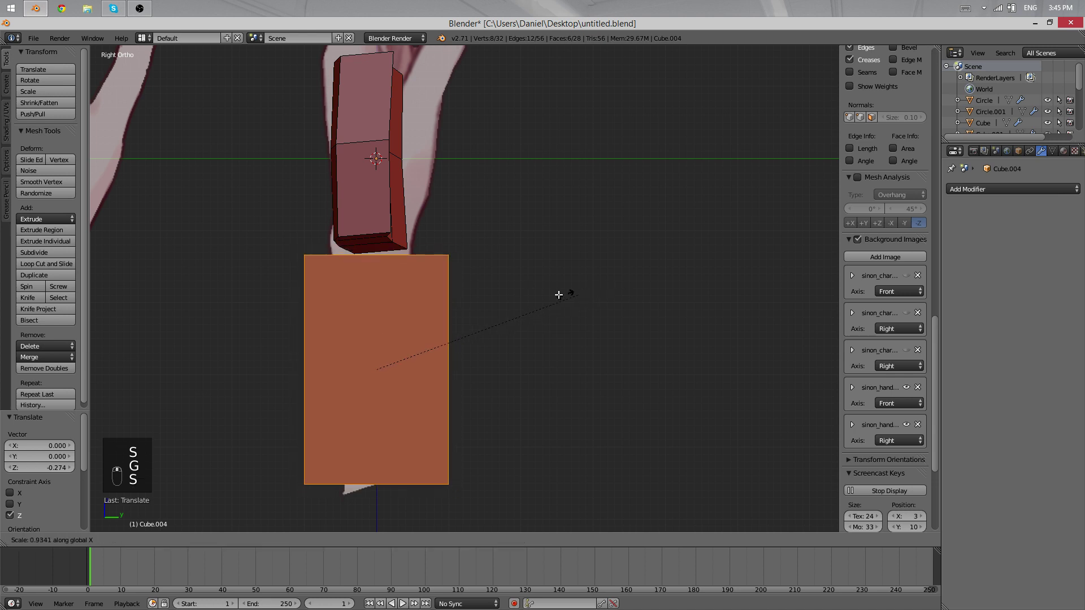
key("y")
left_click(453, 305)
key("g")
key("y")
left_click(457, 301)
Step: Rotate and reposition the forearm block to follow the tilt of the arm in the side reference
key("r")
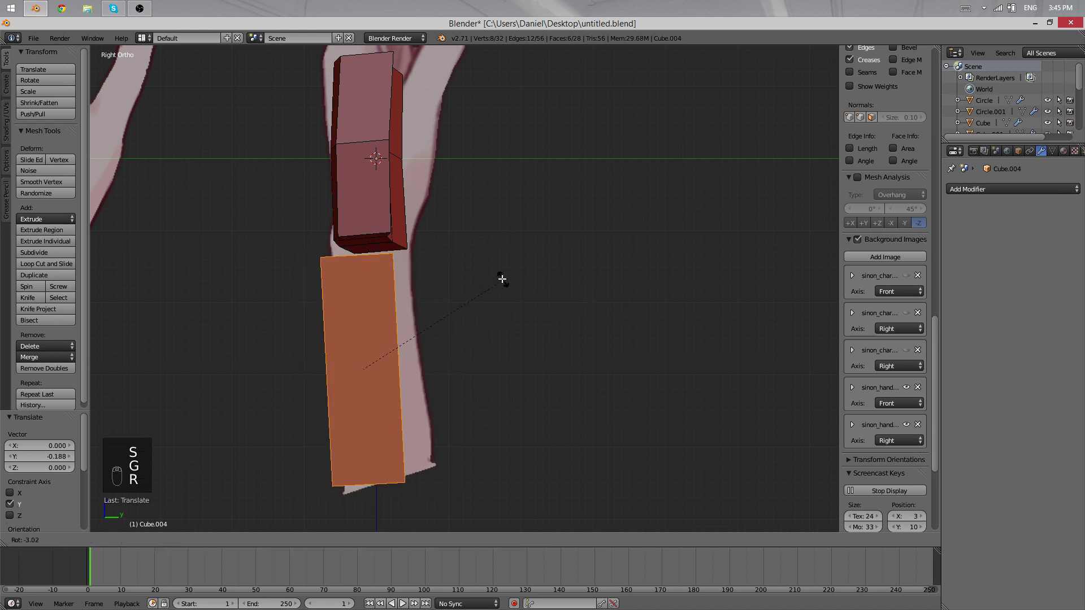
left_click(483, 281)
key("g")
left_click(491, 279)
key("r")
left_click(518, 287)
Step: Add one crosswise loop cut to the forearm block and slide it up near the wrist
key("Tab")
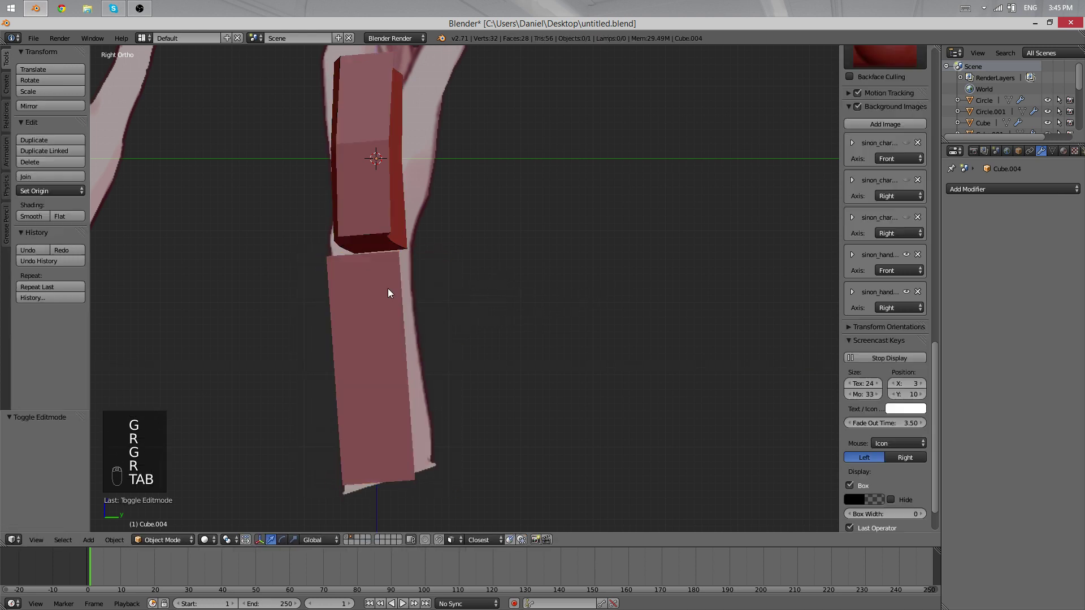
middle_click_drag(389, 291, 510, 271)
scroll(560, 352, "down", 5)
scroll(486, 282, "up", 4)
right_click(467, 295)
key("Tab")
key("KP_1")
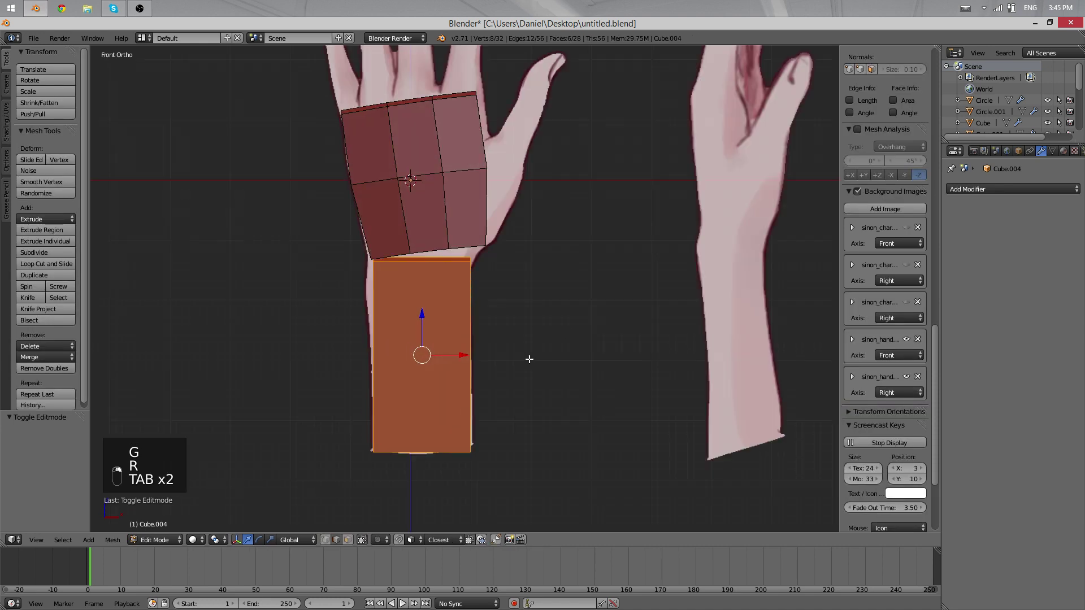
key("ctrl+r")
left_click(474, 319)
left_click(507, 264)
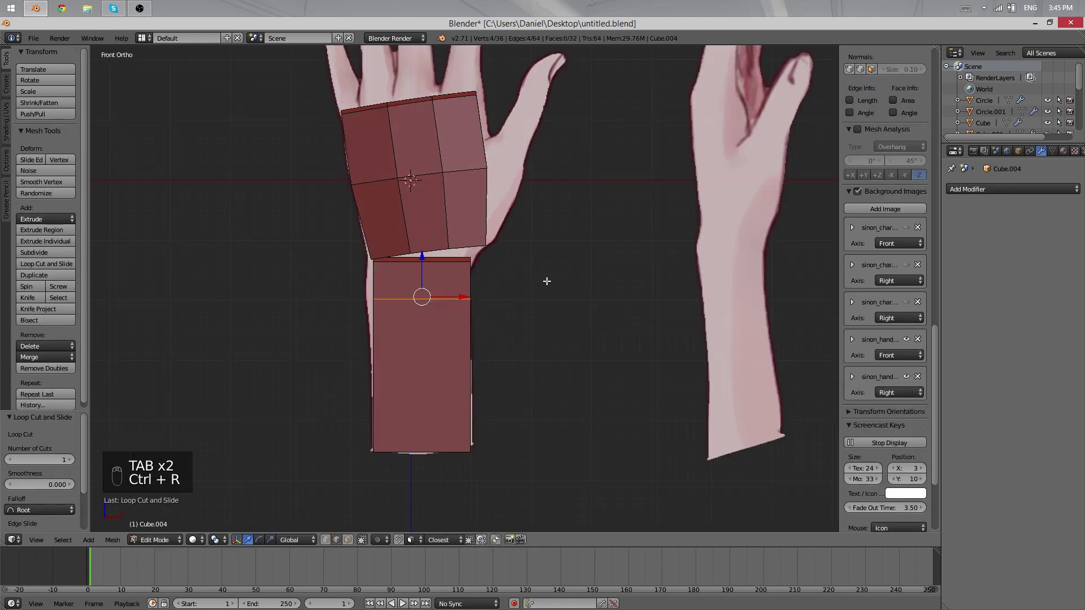
Step: Scale the forearm's wrist loop to 0.911 along X and shift it along X to fit the front reference
key("g")
key("x")
left_click(591, 325)
key("s")
key("x")
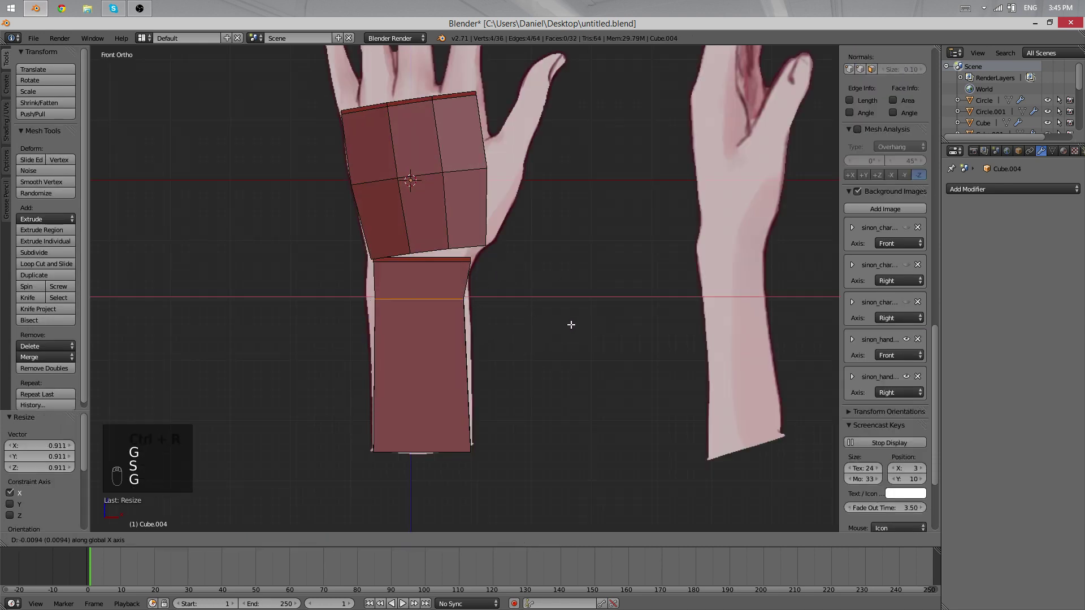
left_click(575, 325)
key("ctrl+r")
right_click(483, 361)
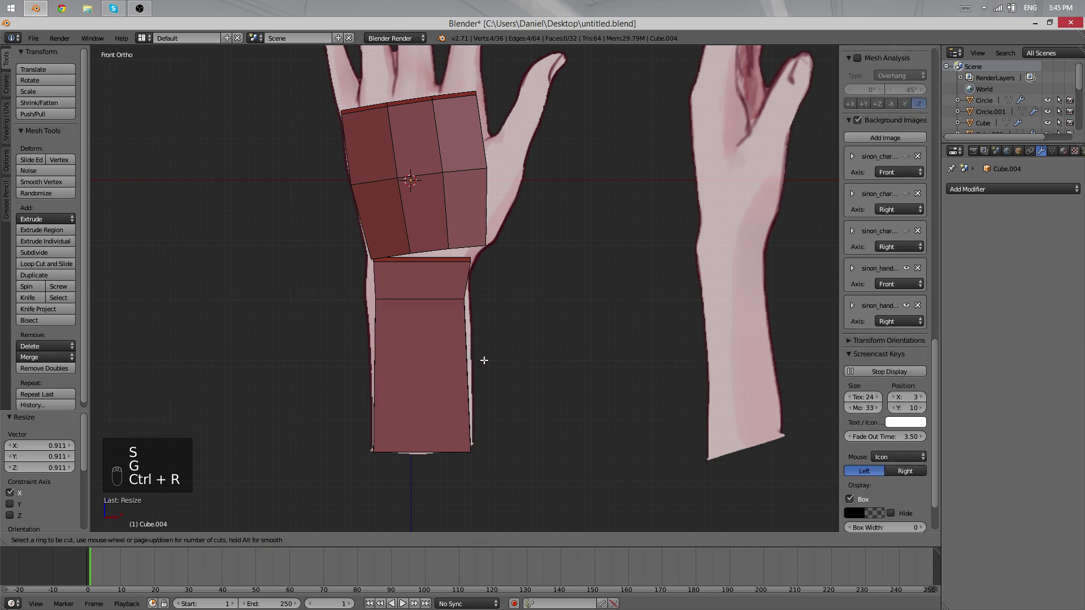
Step: Slightly narrow the forearm's loop near the wrist while working in the right view
key("Tab")
middle_click_drag(508, 421, 489, 247)
key("Tab")
key("KP_3")
key("Tab")
key("Tab")
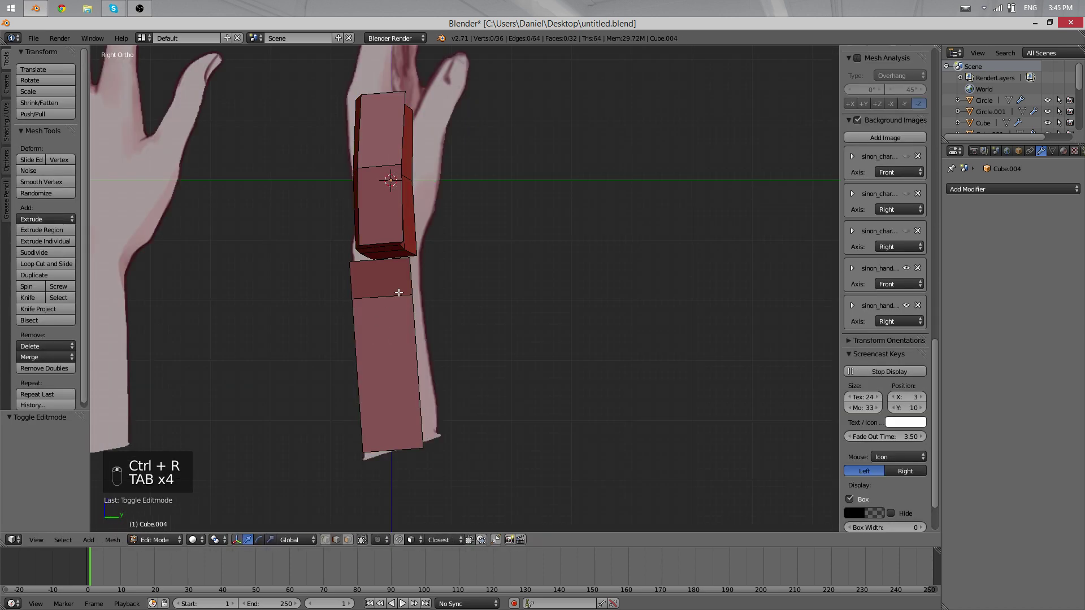
key("s")
key("x")
left_click(479, 300)
Step: Shift the forearm's wrist loop slightly along Y to match the side reference
key("Tab")
scroll(452, 299, "down", 2)
middle_click_drag(398, 300, 456, 295)
key("Tab")
key("KP_3")
key("g")
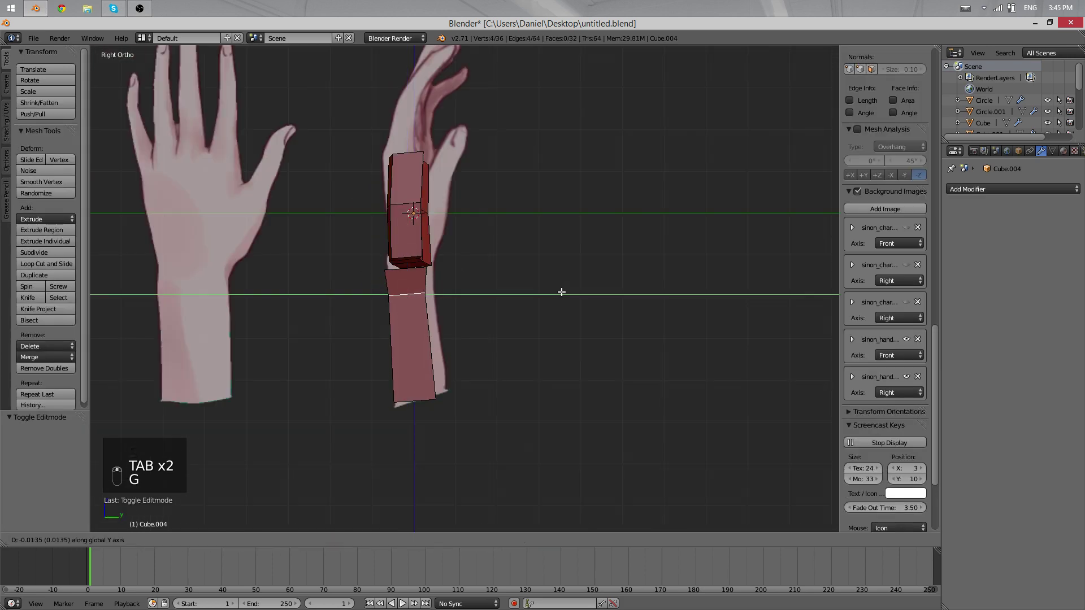
left_click(554, 293)
Step: Select the entire palm block and move it slightly toward negative Y to fit the side reference
key("Tab")
middle_click_drag(555, 293, 508, 273)
key("Tab")
scroll(562, 263, "up", 4)
key("a")
key("a")
key("a")
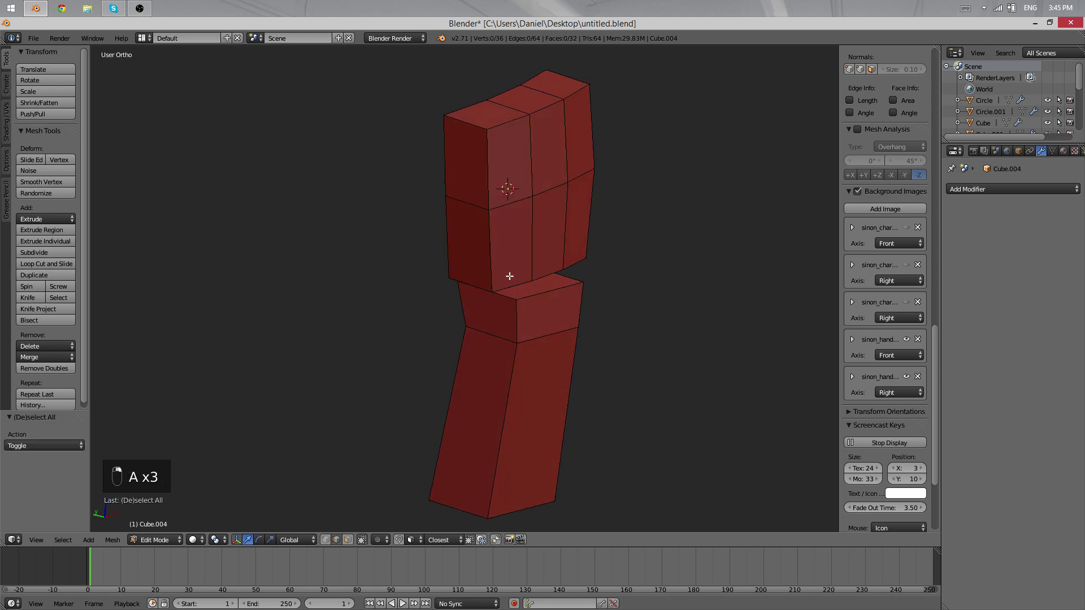
key("a")
key("a")
key("a")
key("l")
middle_click_drag(678, 305, 485, 295)
key("g")
left_click(480, 296)
Step: Select the forearm's edge loop near the wrist and adjust its position along Y
key("Tab")
scroll(346, 260, "down", 4)
scroll(346, 260, "down", 1)
key("a")
key("a")
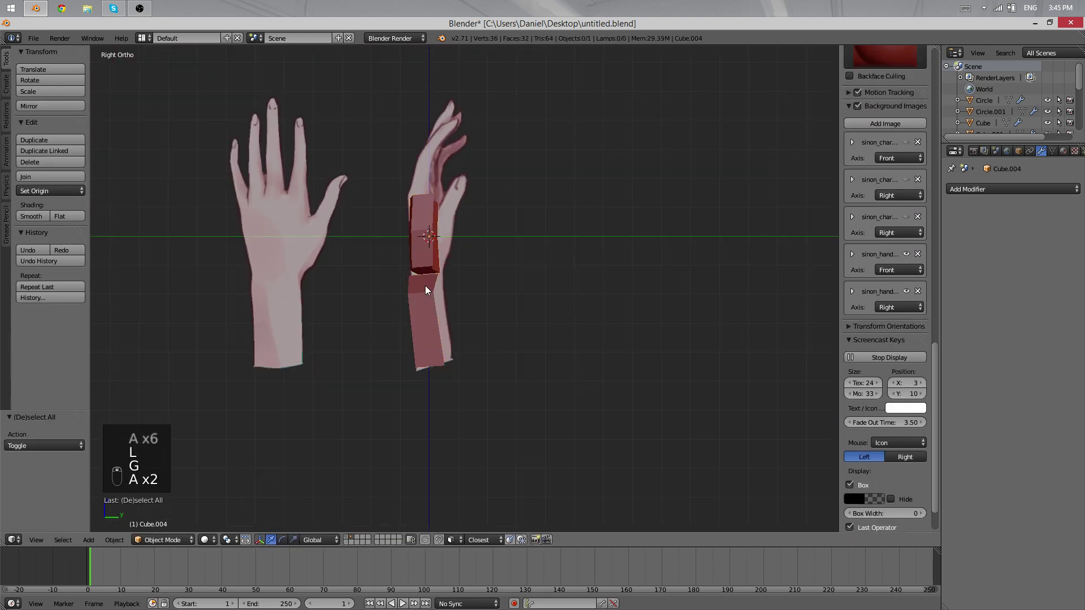
scroll(415, 288, "up", 4)
key("Tab")
right_click(375, 295, "alt")
key("g")
key("y")
key("Tab")
Step: In face select mode, duplicate the palm's top face below the index finger, offset 0.164 in X and 0.211 in Z
middle_click_drag(385, 292, 399, 312)
scroll(437, 361, "up", 6, "shift")
scroll(441, 330, "up", 1)
scroll(443, 312, "up", 4, "shift")
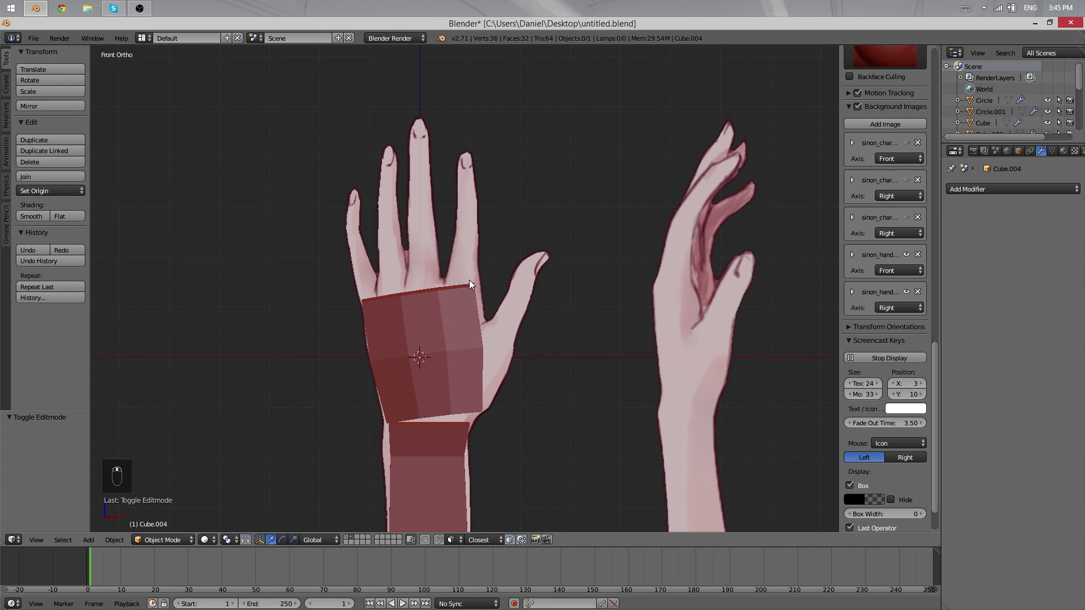
scroll(469, 280, "up", 2)
key("a")
key("Tab")
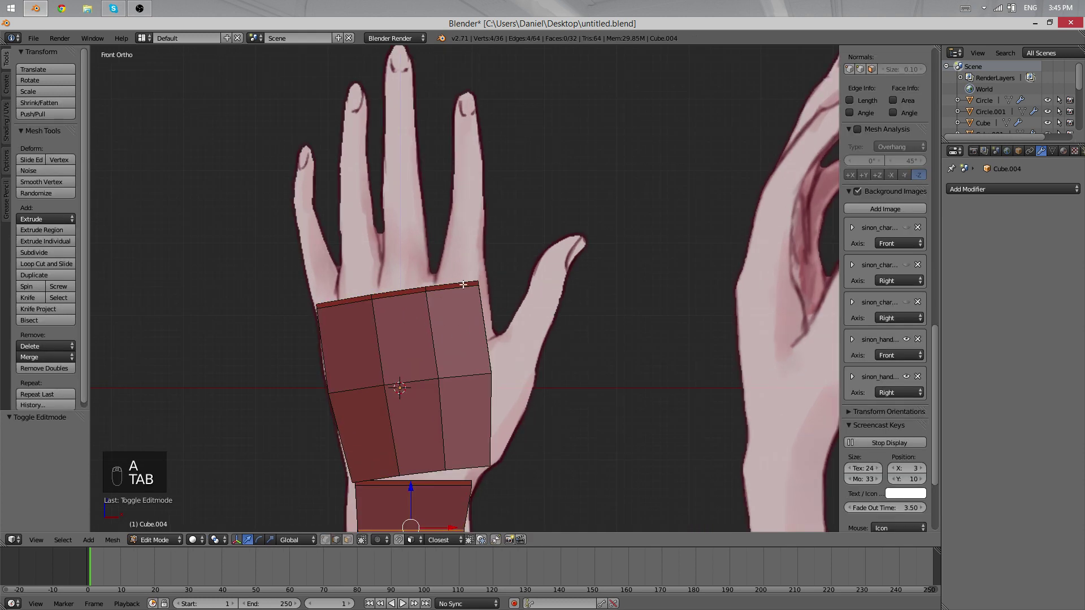
left_click(347, 539)
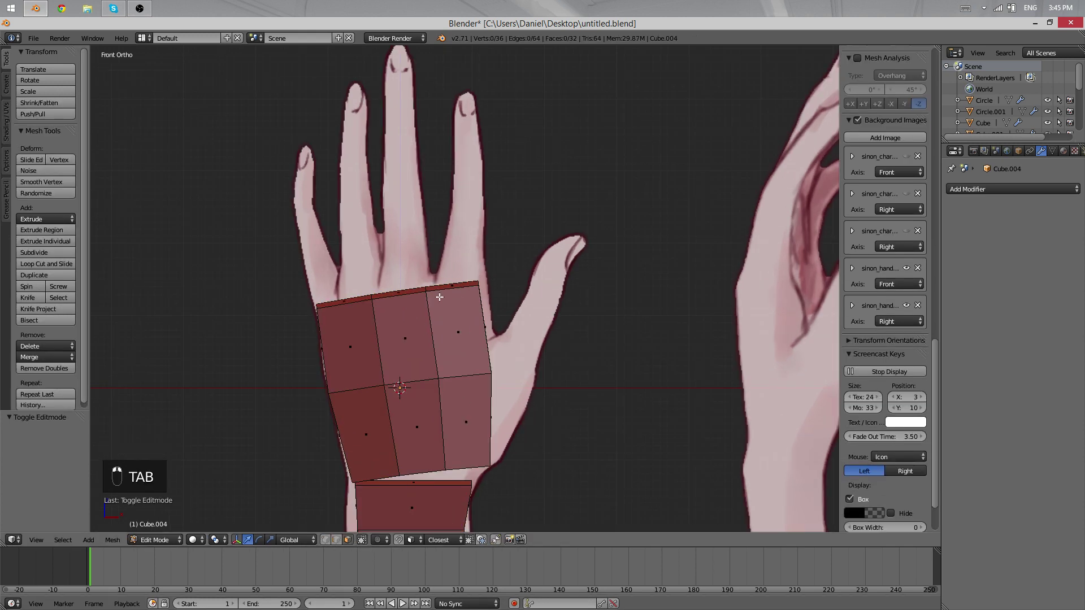
right_click(454, 287)
middle_click_drag(454, 287, 437, 326, "shift")
key("shift+d")
left_click(450, 310)
Step: Rotate the duplicated face across the index finger's base and scale it to 0.845
key("r")
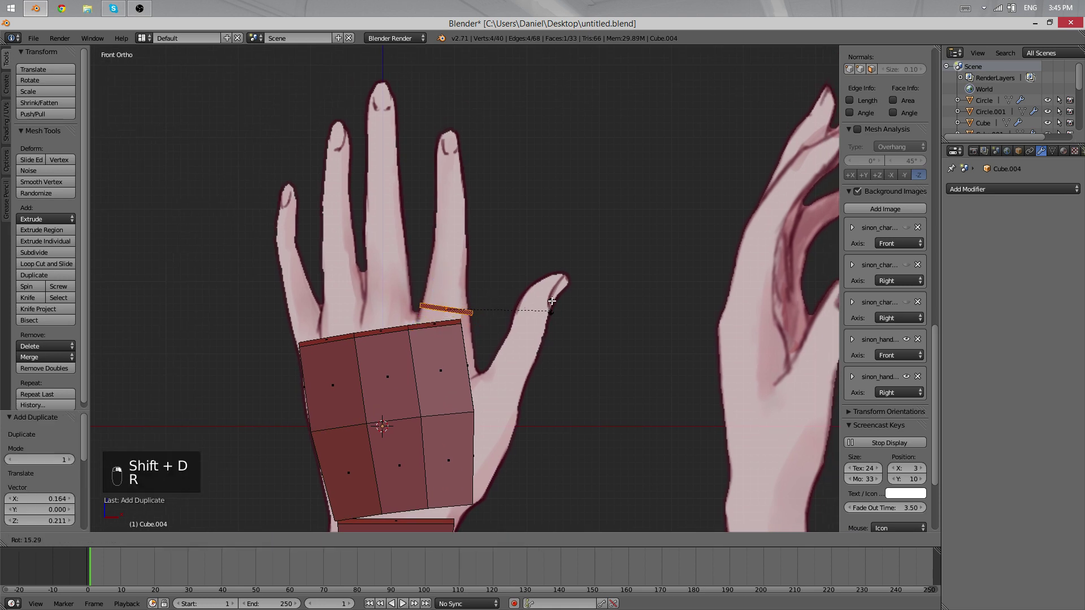
left_click(538, 296)
key("s")
left_click(529, 301)
Step: Extrude the face about 0.706 up the index finger, shrink the new end face and move it 0.070 along Z
key("e")
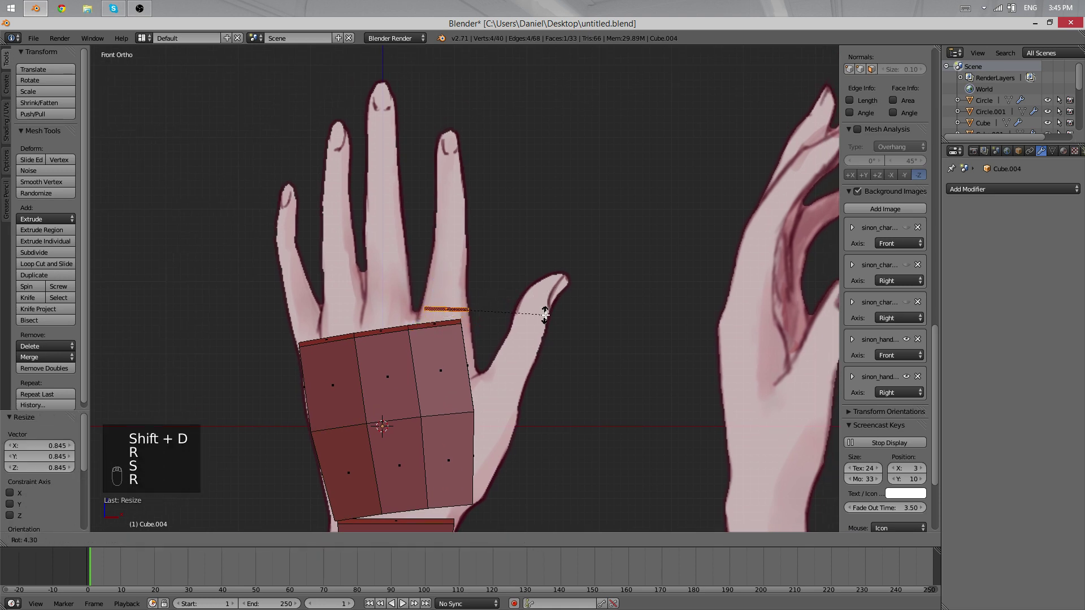
left_click(541, 259)
key("s")
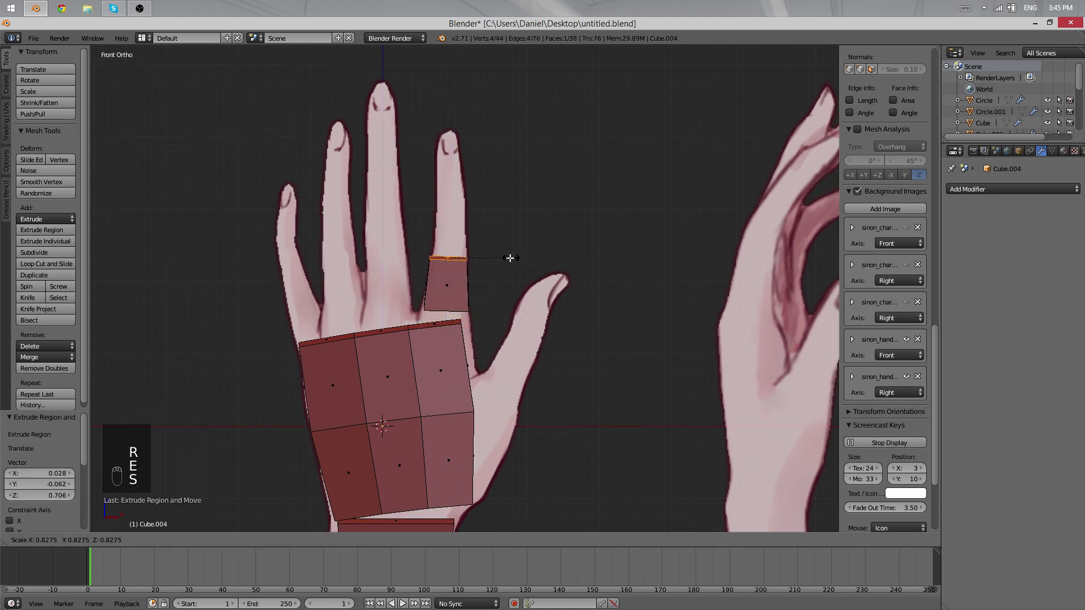
left_click(515, 255)
key("g")
left_click(508, 252)
Step: Show the mesh in wireframe, resize the finger segment's base face and move it -0.070 along X
key("z")
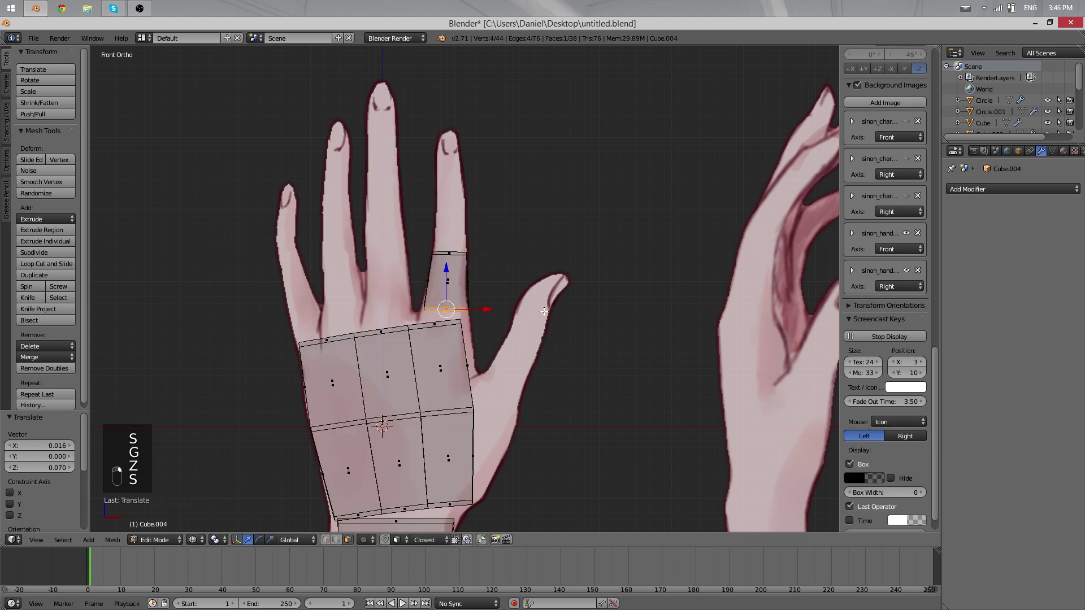
key("s")
left_click(486, 291)
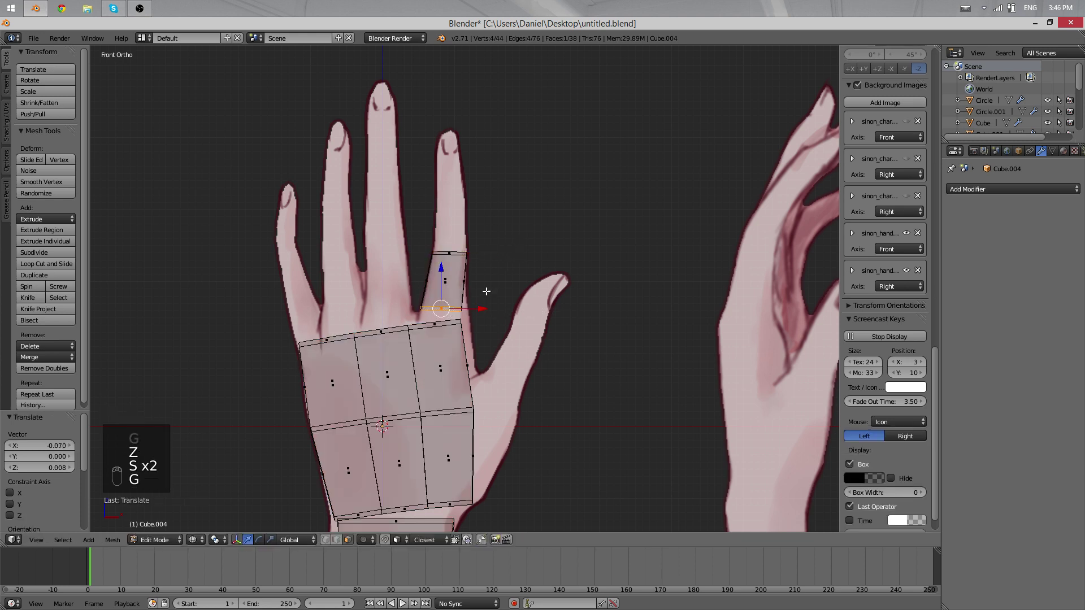
Step: In the right view, move the finger segment's upper face onto the side reference and rotate it about 11.7°
key("a")
key("a")
key("a")
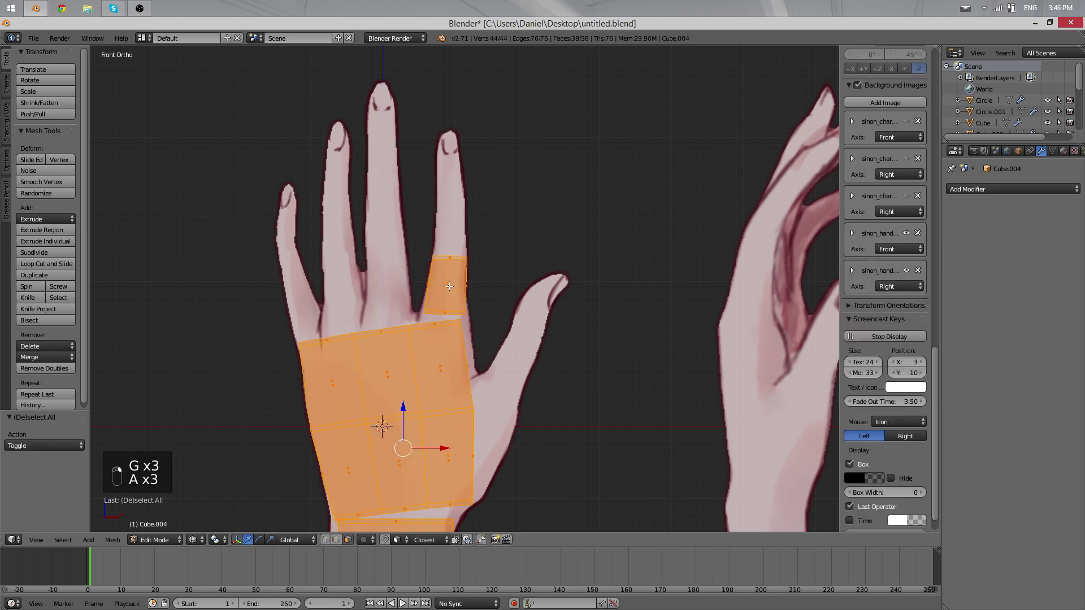
key("a")
key("KP_3")
key("l")
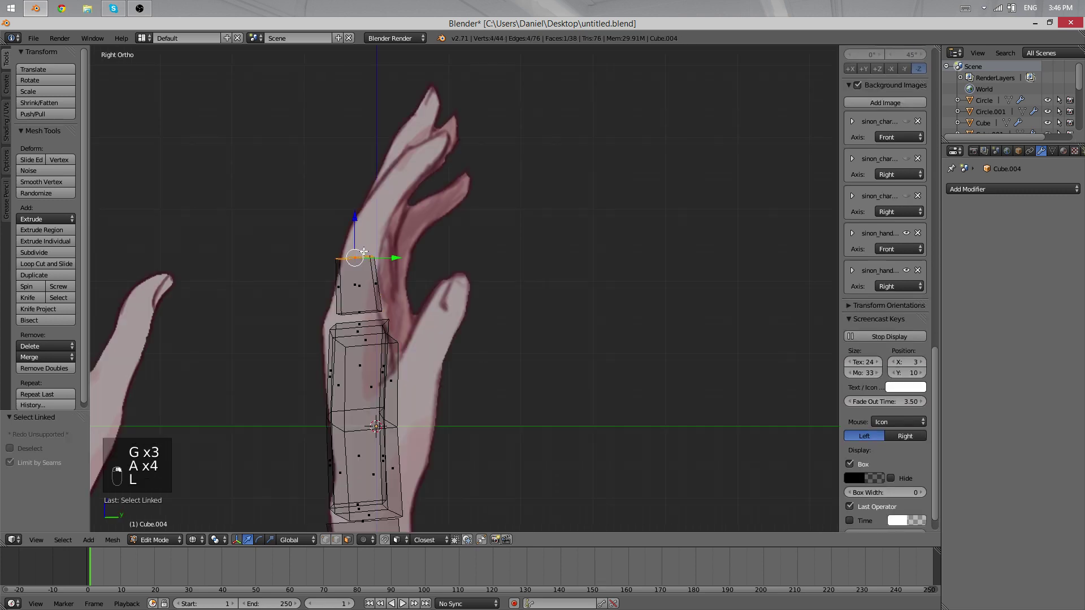
key("g")
left_click(377, 238)
key("r")
left_click(475, 277)
Step: Reposition the finger segment's base face in the side view, rotate it about 13.4° and scale it down slightly
right_click(370, 315)
key("g")
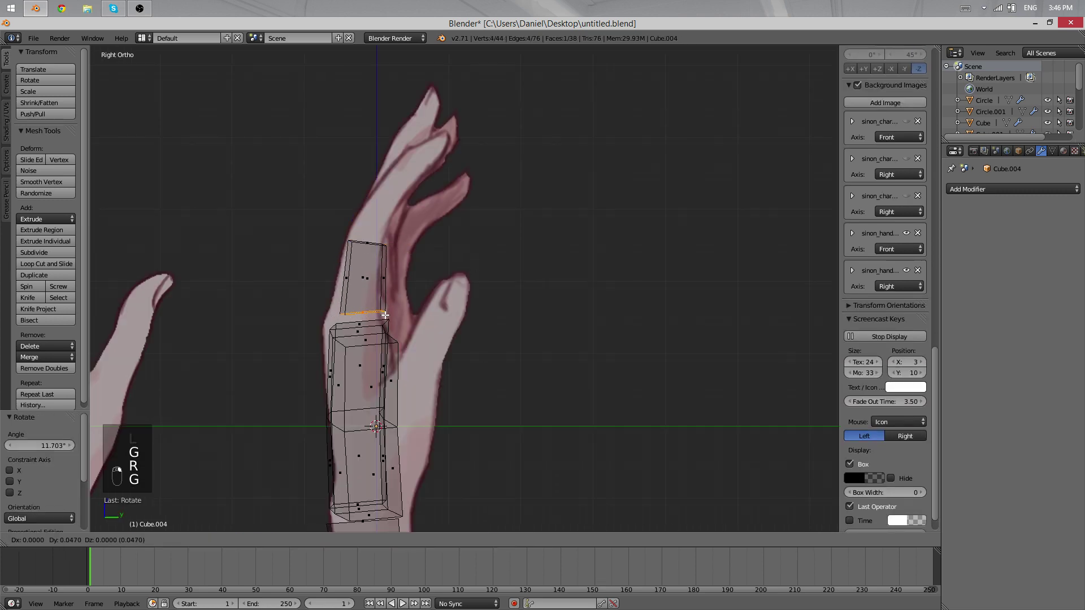
left_click(385, 315)
left_click(481, 308)
key("s")
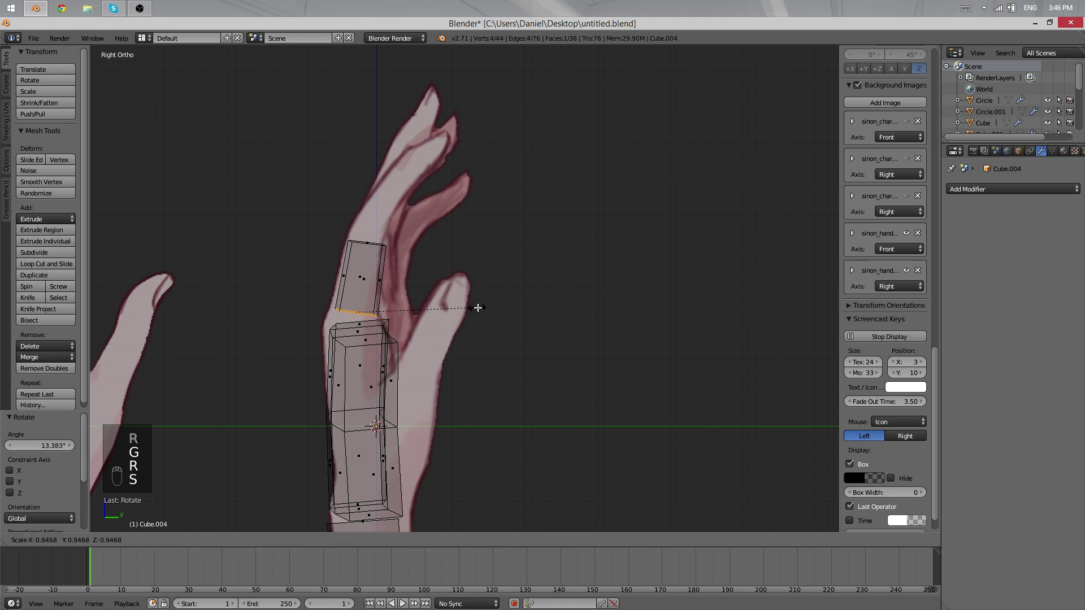
left_click(477, 307)
Step: Duplicate the finger segment up to the index finger's middle section, then shrink and rotate it along the side reference
key("a")
key("l")
key("shift+d")
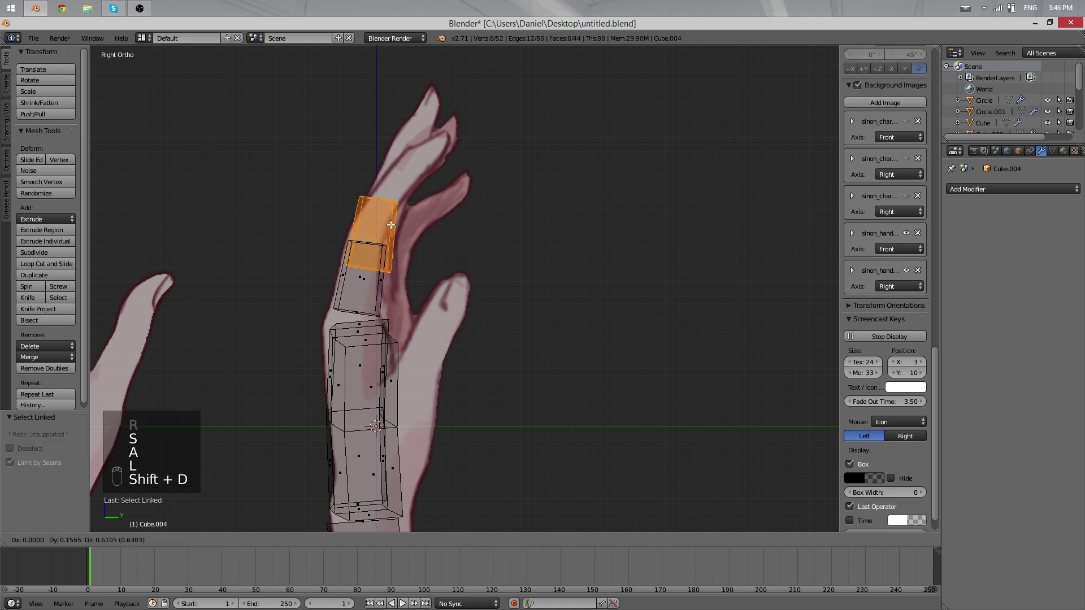
left_click(393, 206)
key("r")
key("s")
key("r")
left_click(496, 256)
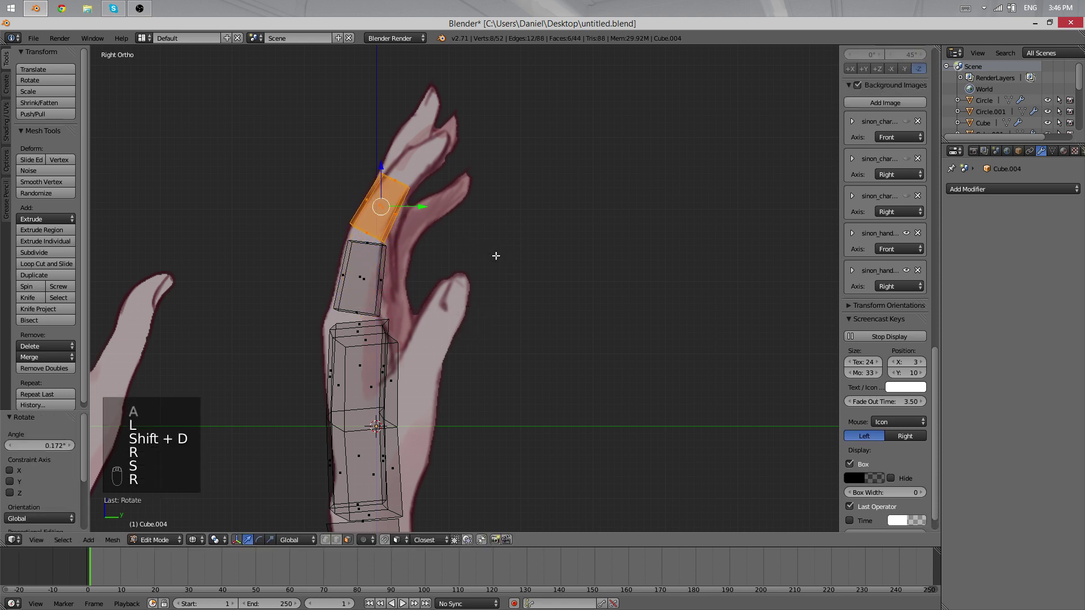
Step: In the front view, align the middle finger segment by rotating, scaling and moving it -0.023 in X and -0.016 in Z
key("KP_1")
key("KP_5")
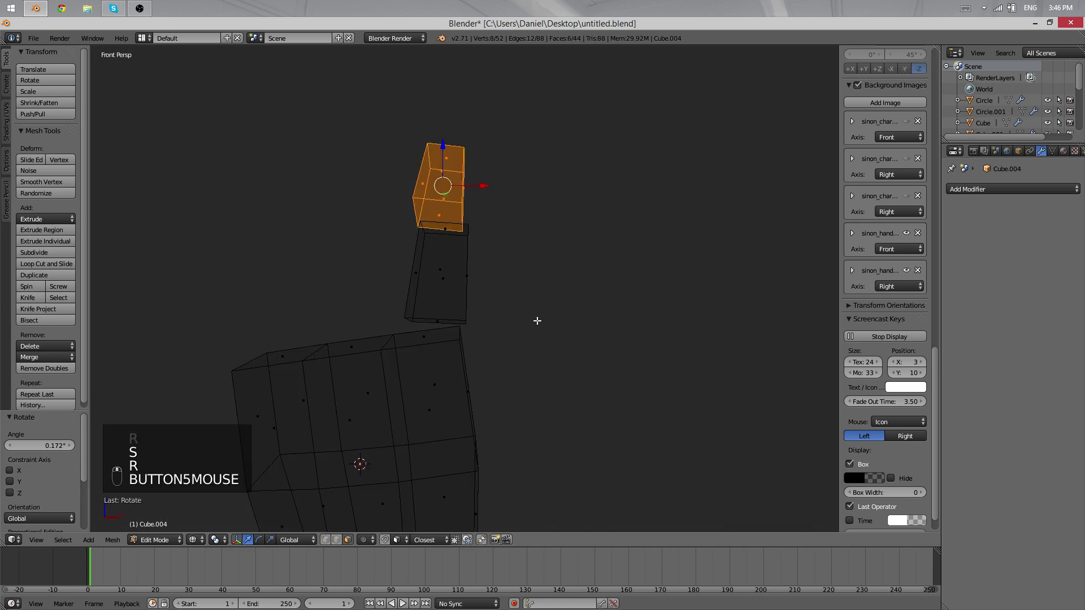
key("KP_5")
key("r")
left_click(558, 324)
key("g")
left_click(565, 324)
key("s")
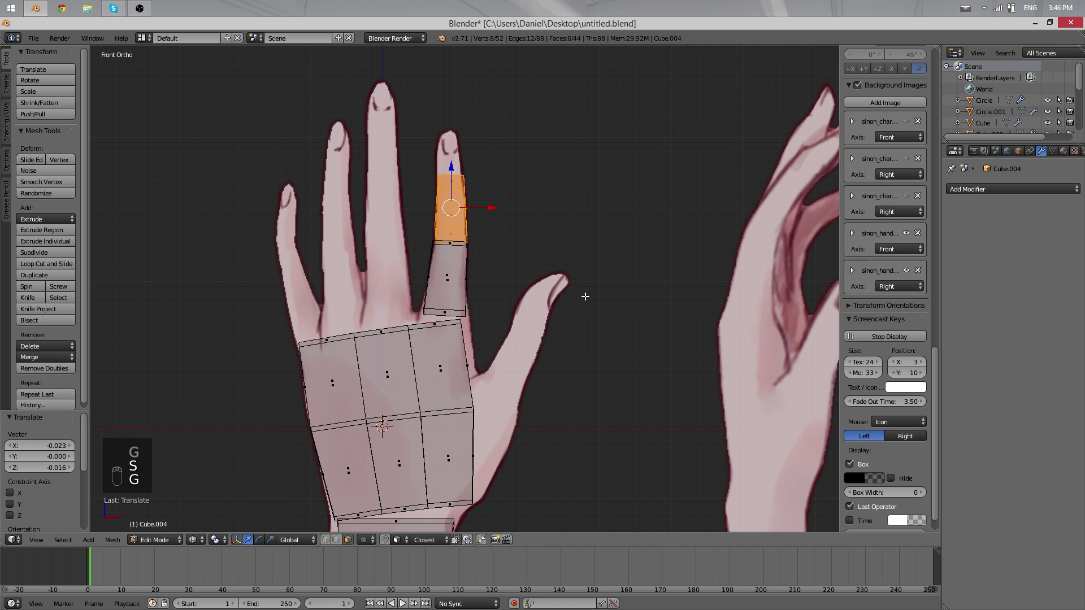
Step: Duplicate the middle segment to the index fingertip, scale it down, position it and rotate it about -1.4°
key("shift+d")
left_click(582, 252)
key("s")
left_click(544, 234)
key("g")
left_click(543, 243)
key("r")
left_click(552, 244)
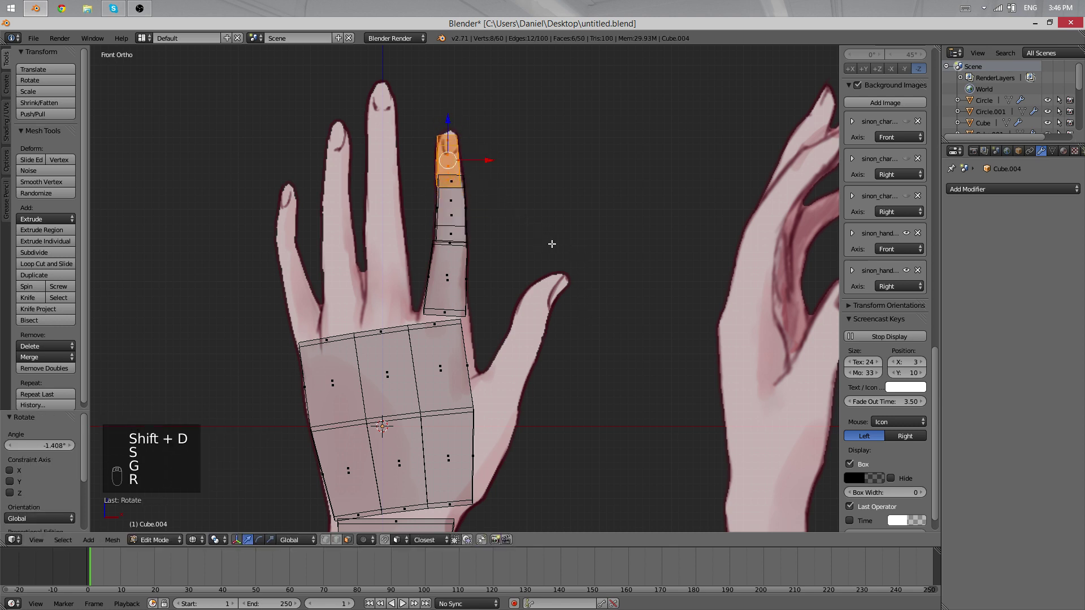
Step: In the side view, move the index fingertip segment 0.462 along Y and rotate it about 42.4° to follow the reference
middle_click_drag(550, 272, 334, 293, "alt")
key("g")
middle_click(356, 290)
left_click(378, 287)
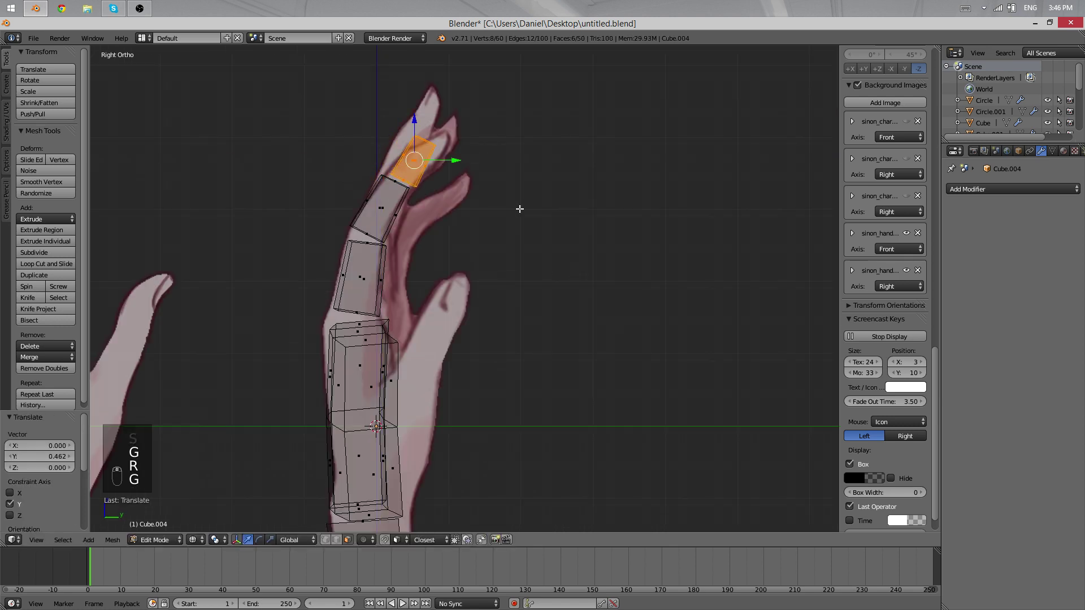
Step: Reposition the index fingertip's end face, rotate it about 16°, and adjust the segment's base face to the side outline
left_click(432, 138)
key("g")
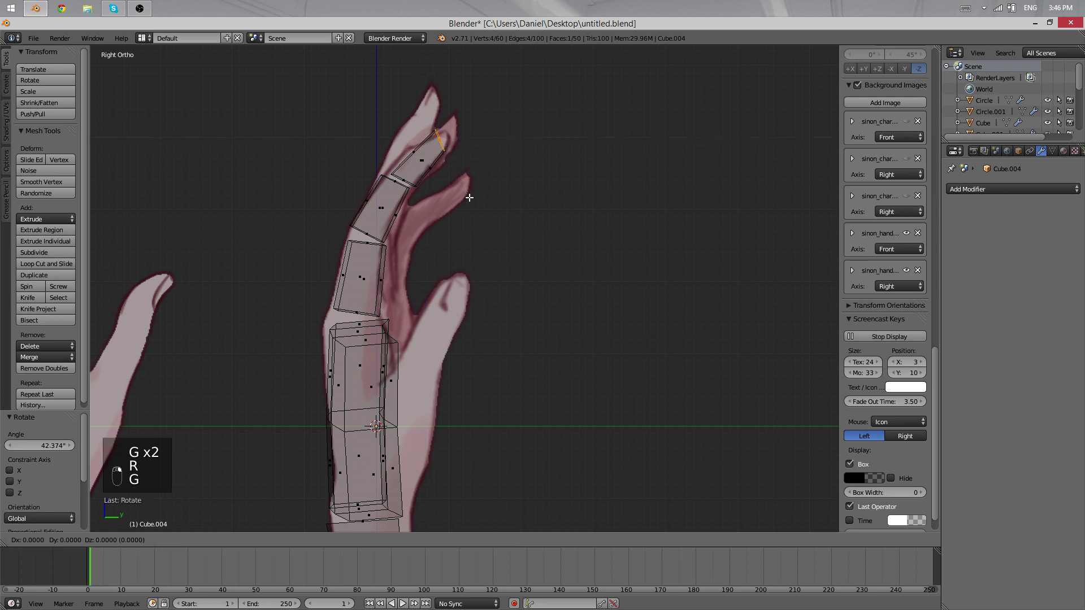
left_click(469, 197)
left_click(480, 207)
key("g")
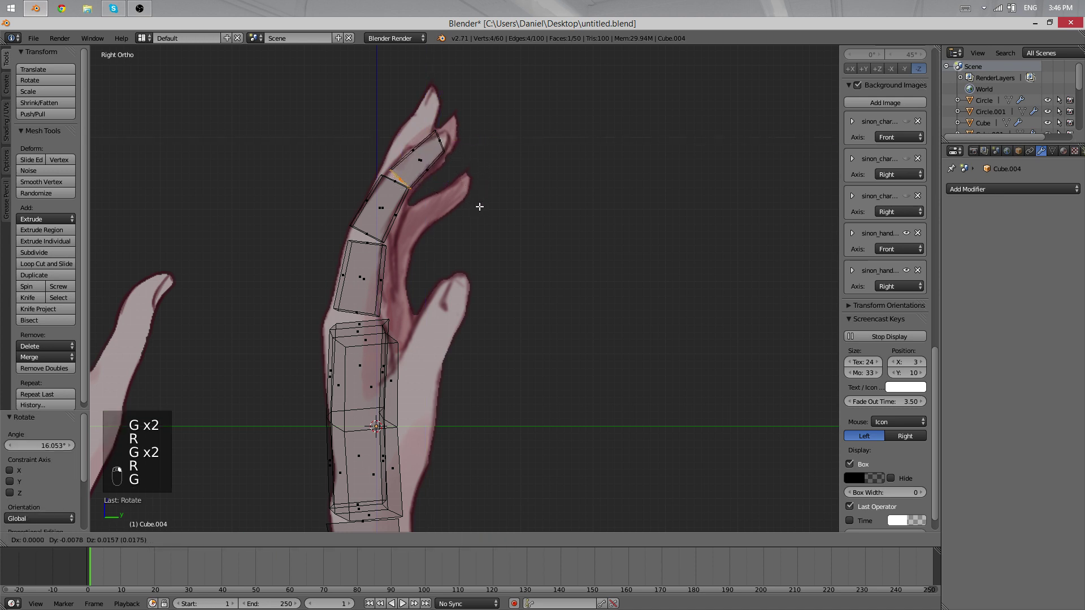
left_click(478, 205)
Step: Adjust the base face of the index finger's middle segment in the side view, shifting it -0.039 along Y
right_click(367, 234)
key("g")
left_click(432, 232)
key("r")
key("g")
left_click(409, 244)
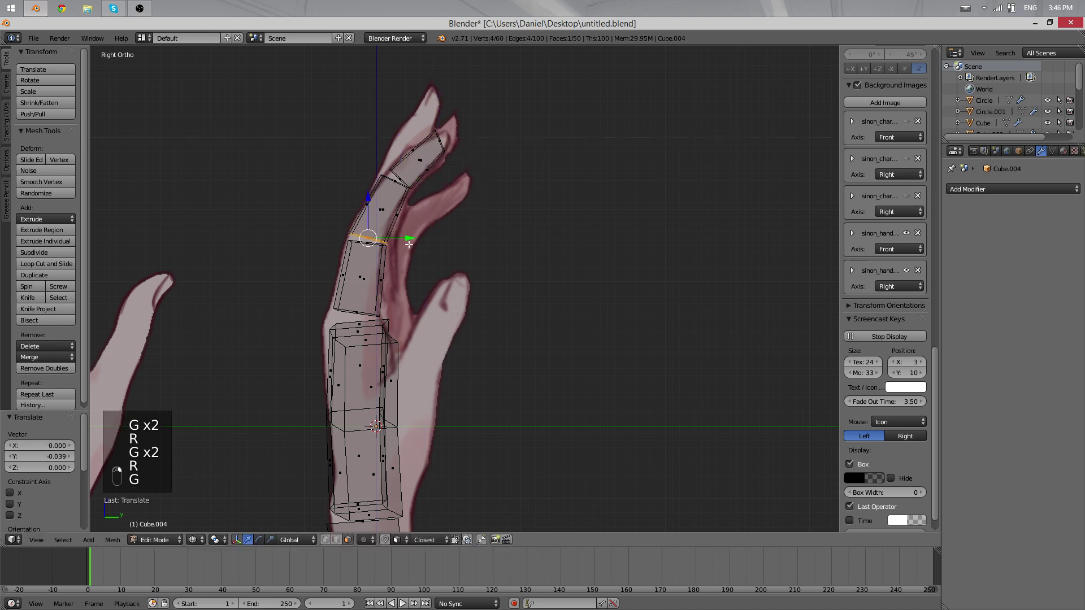
key("l")
key("g")
left_click(415, 278)
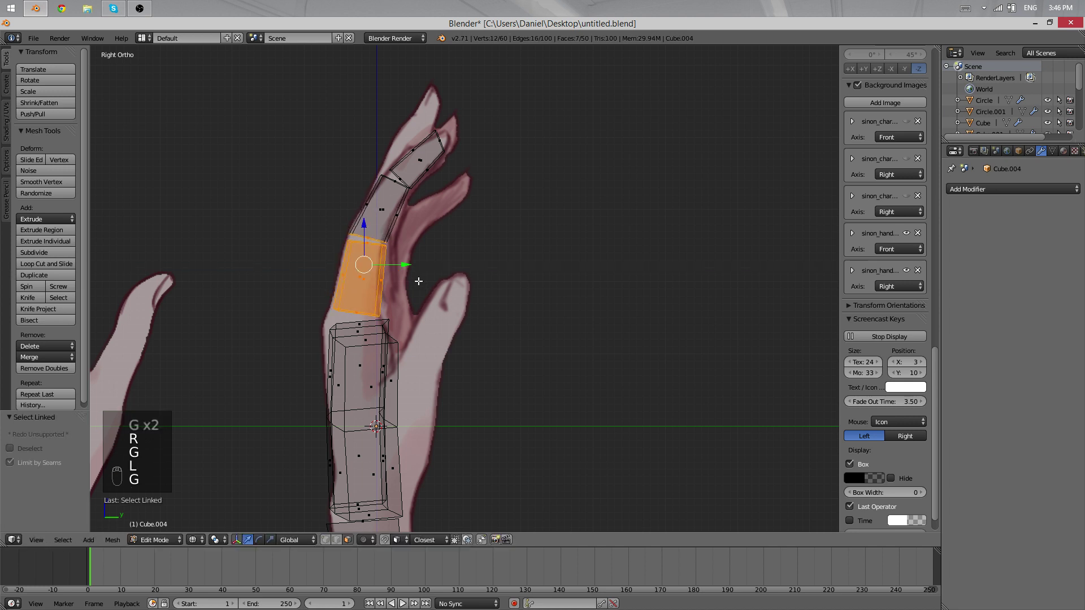
key("h")
right_click_drag(415, 278, 390, 277)
key("ctrl+z")
key("a")
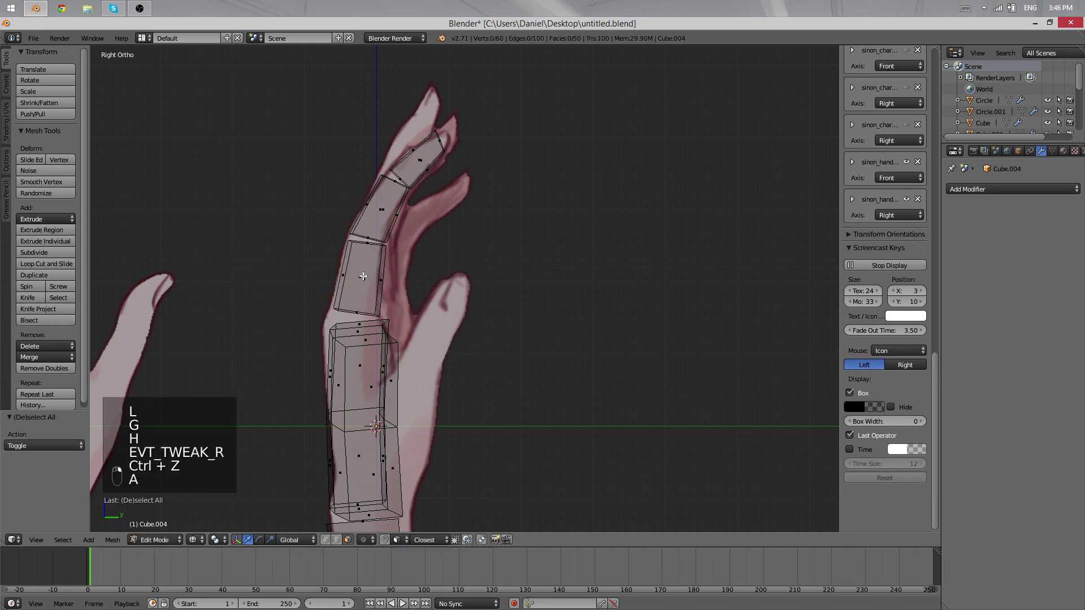
Step: Move the index finger's whole base segment about -0.04 along Y to line up with the middle segment
key("l")
key("g")
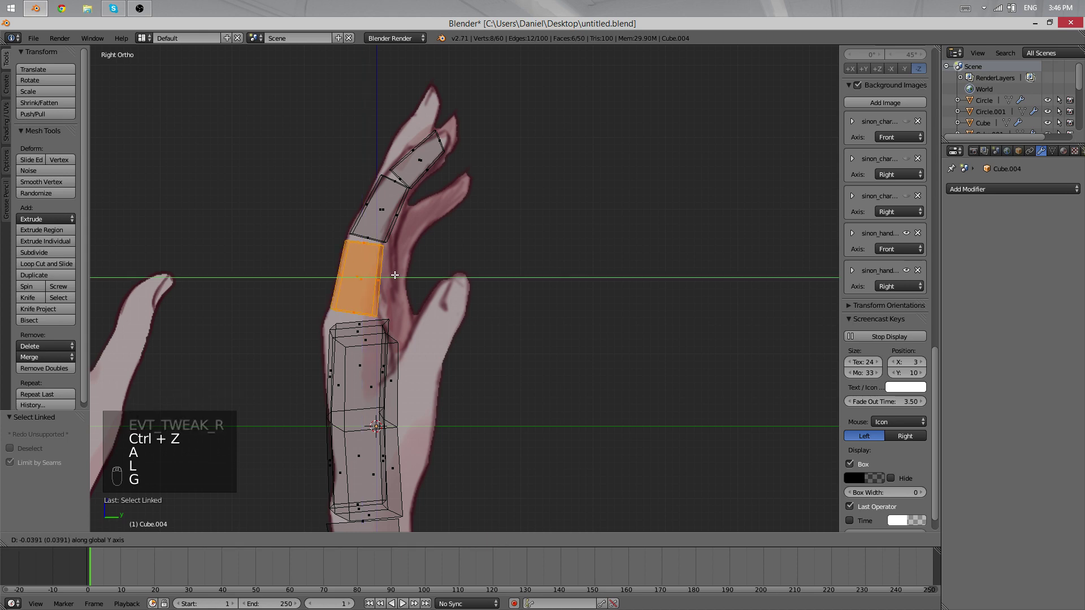
left_click(397, 274)
key("Tab")
Step: In the front view, shift the index fingertip segment 0.019 along X to centre it on the finger
middle_click_drag(397, 274, 434, 284)
key("KP_1")
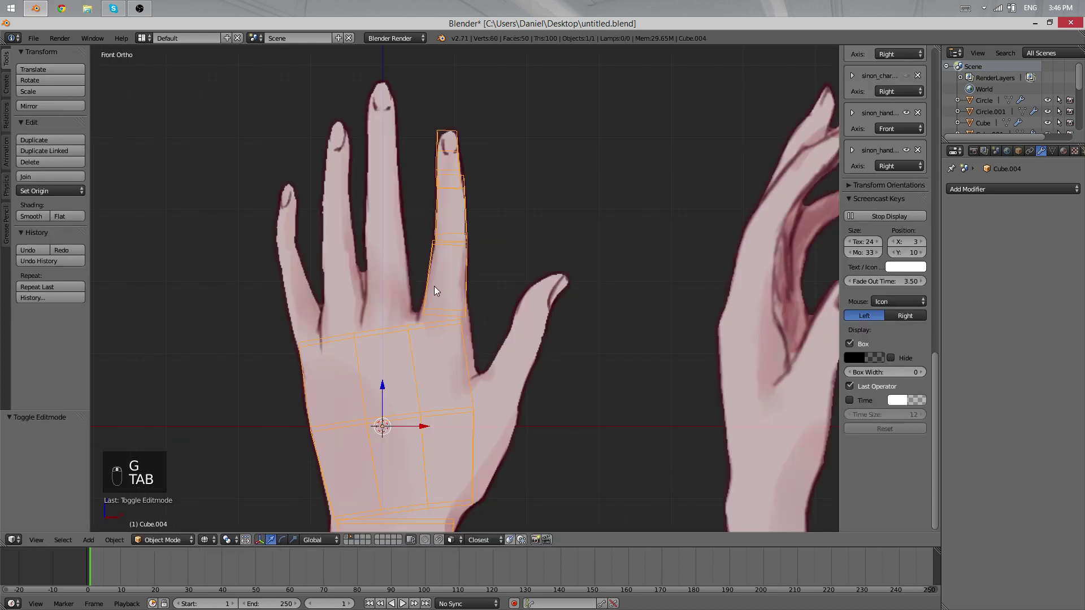
key("Tab")
key("a")
key("a")
key("a")
key("l")
scroll(451, 130, "up", 4)
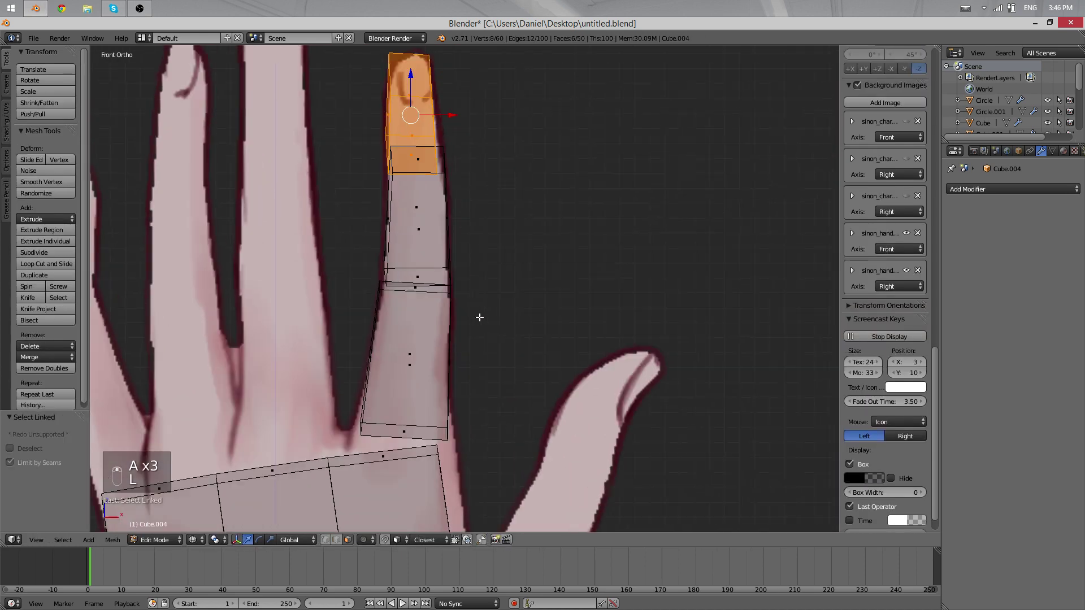
key("g")
key("x")
left_click(509, 303)
Step: Examine the index finger and palm blockout in solid shading
key("z")
scroll(509, 313, "down", 7)
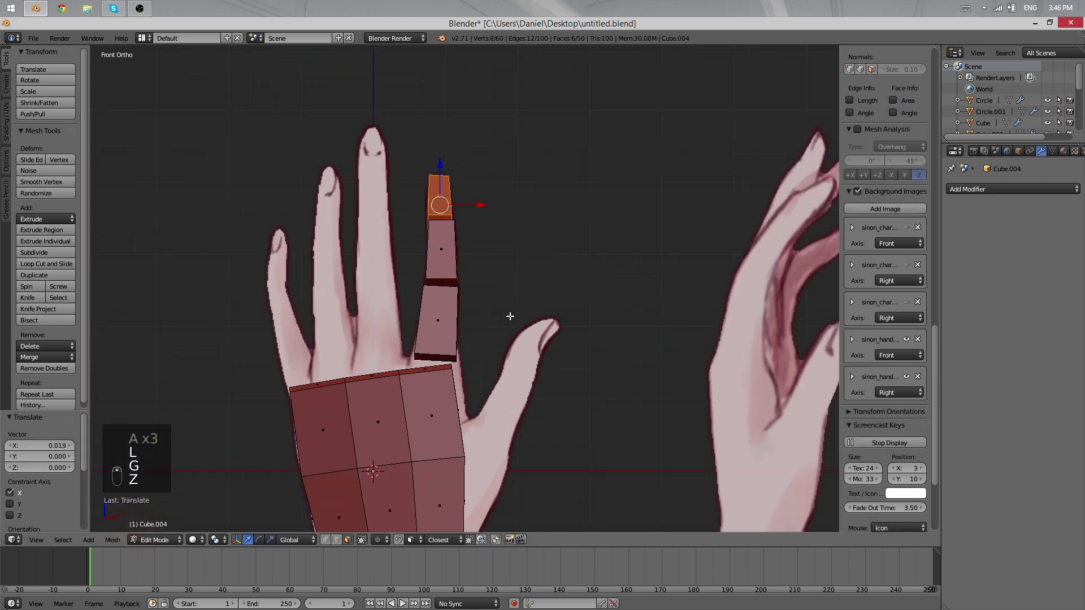
key("Tab")
mouse_move(508, 316)
middle_mouse_down()
mouse_move(483, 374)
mouse_move(288, 323)
mouse_move(455, 308)
mouse_move(354, 327)
mouse_move(424, 408)
mouse_move(370, 422)
mouse_move(418, 381)
mouse_move(520, 247)
middle_mouse_up()
key("a")
scroll(456, 308, "down", 5)
scroll(354, 327, "up", 6)
scroll(424, 408, "down", 1, "alt")
scroll(424, 408, "up", 1)
scroll(481, 327, "down", 2)
Step: Duplicate the three index finger segments and place the copy -1.503 along X over the ring finger
key("Tab")
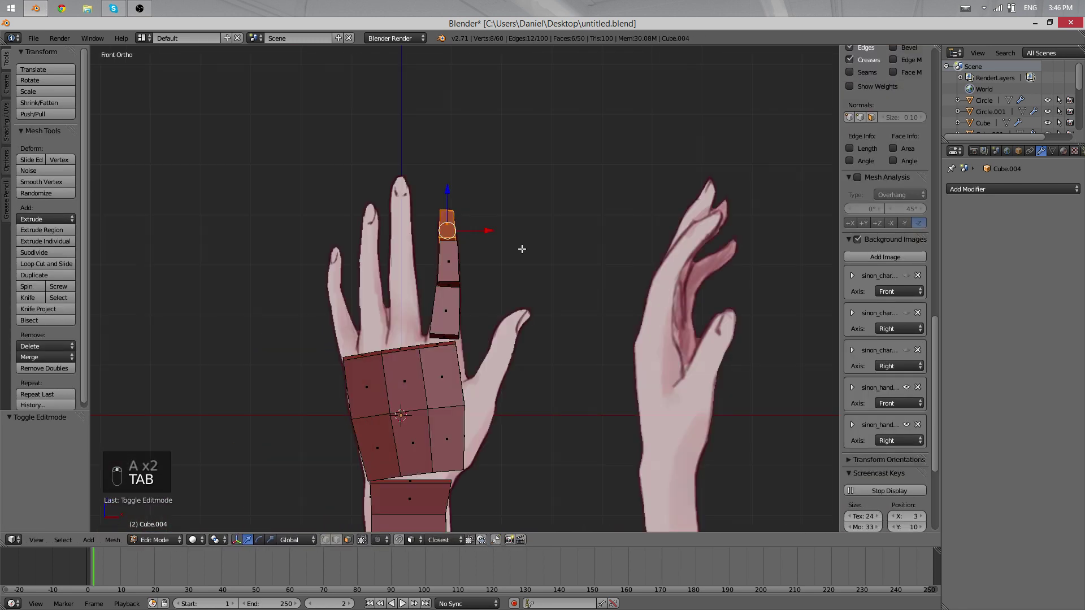
scroll(440, 301, "up", 2)
key("shift+d")
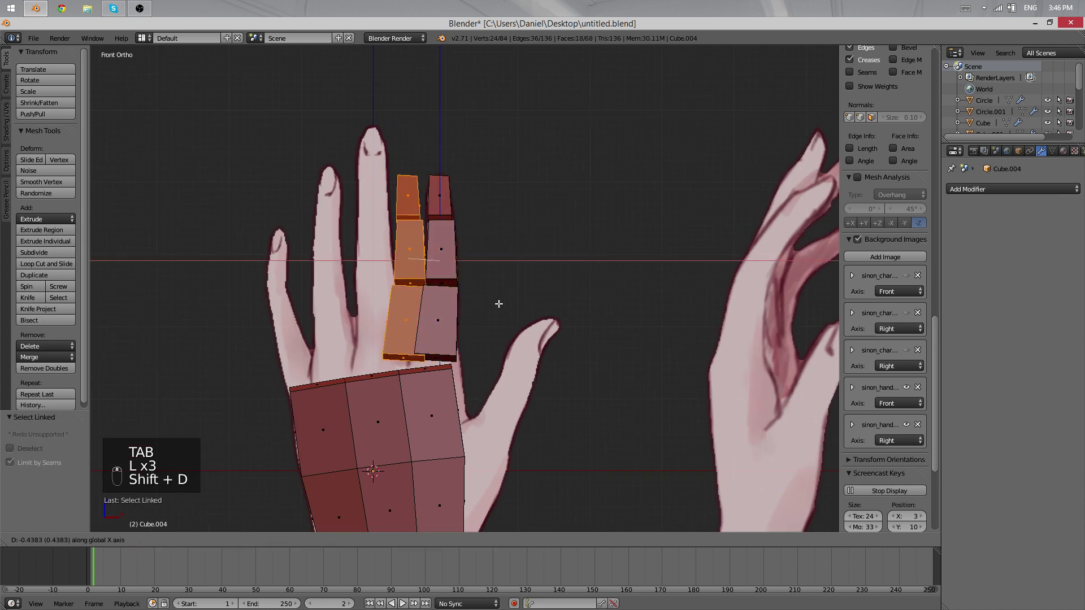
left_click(409, 308)
Step: Mirror the copied finger by scaling it -1 along X and make its normals consistent
key("s")
key("x")
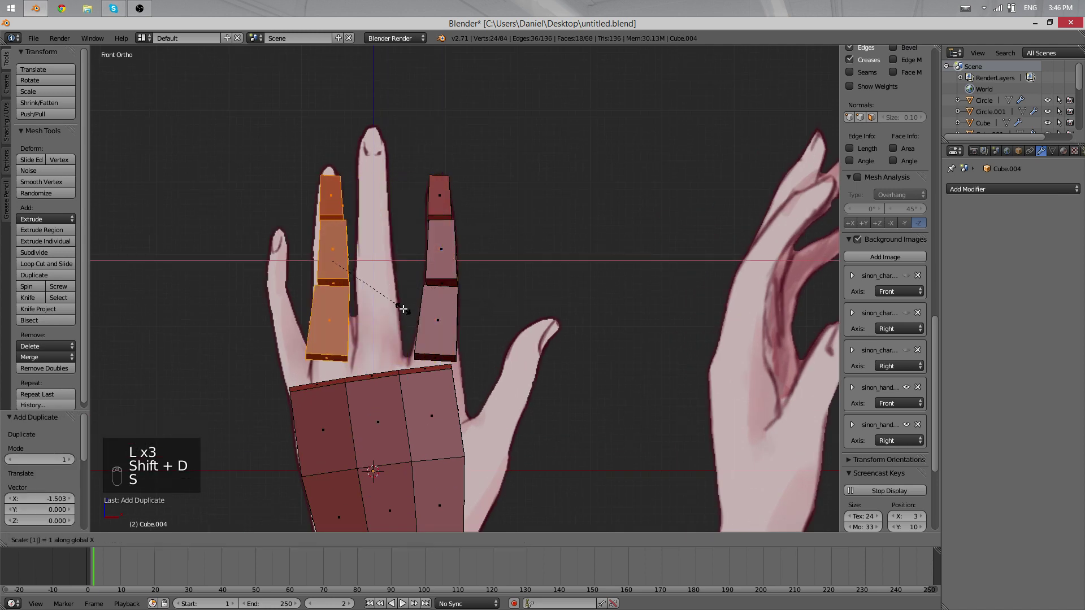
key("minus")
key("Return")
key("ctrl+n")
Step: Shift the mirrored finger along X onto the ring finger reference and scale it to 1.025
key("g")
key("x")
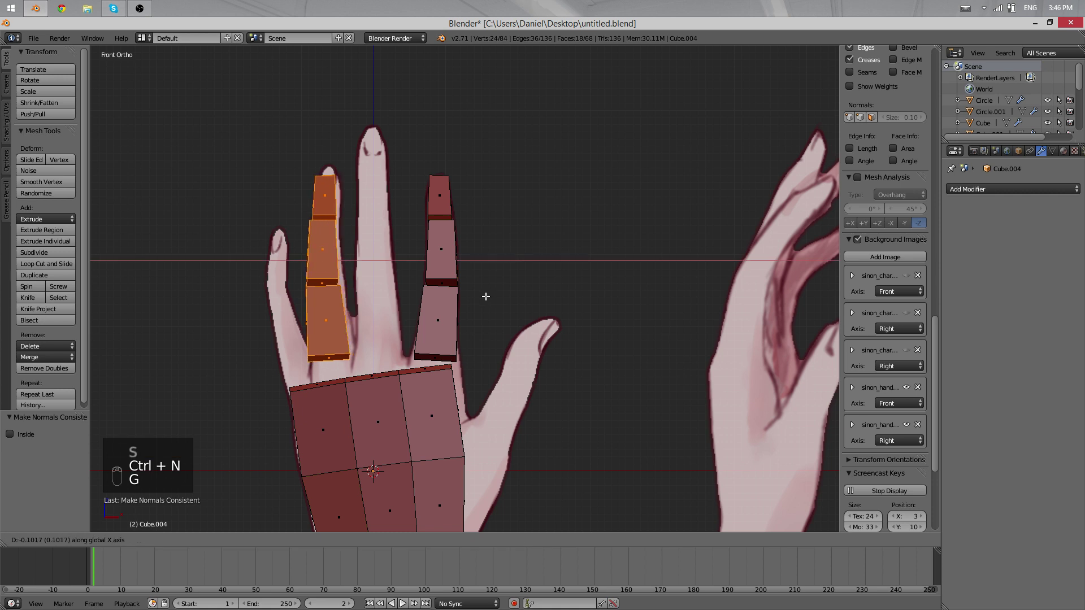
left_click(489, 296)
key("s")
left_click(504, 293)
Step: Raise and adjust the middle face of the palm's upper edge to follow the knuckle line in the front view
middle_click_drag(430, 319, 471, 317, "shift")
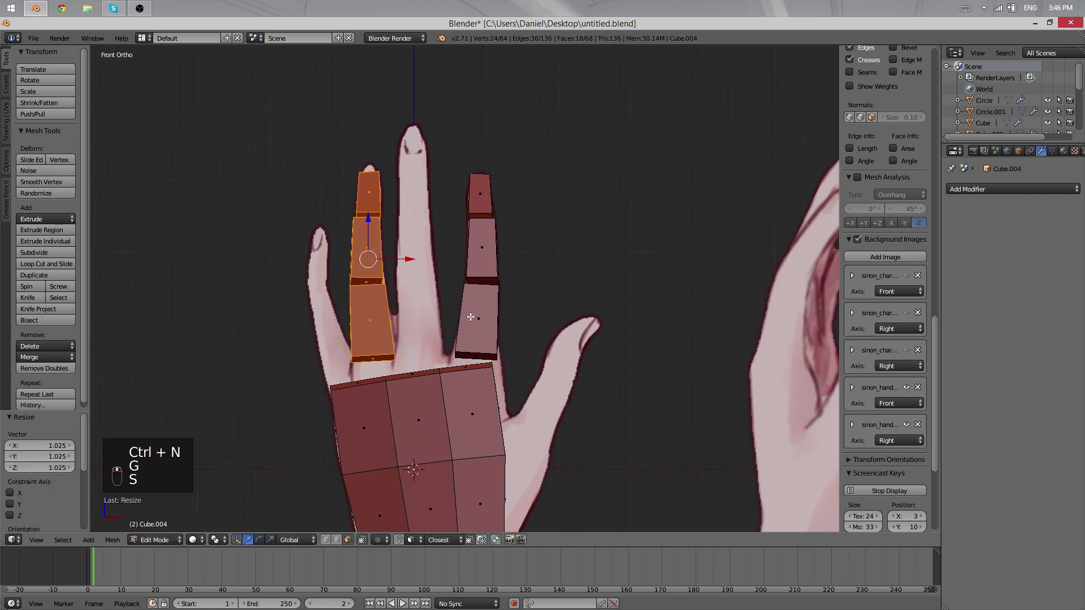
right_click(417, 375)
key("g")
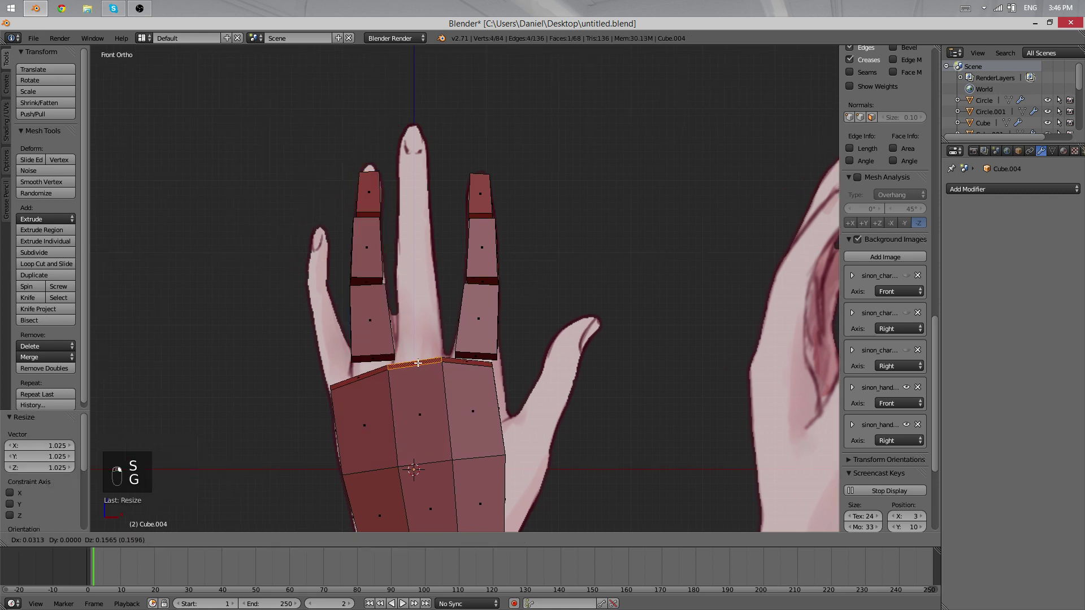
left_click(418, 363)
key("g")
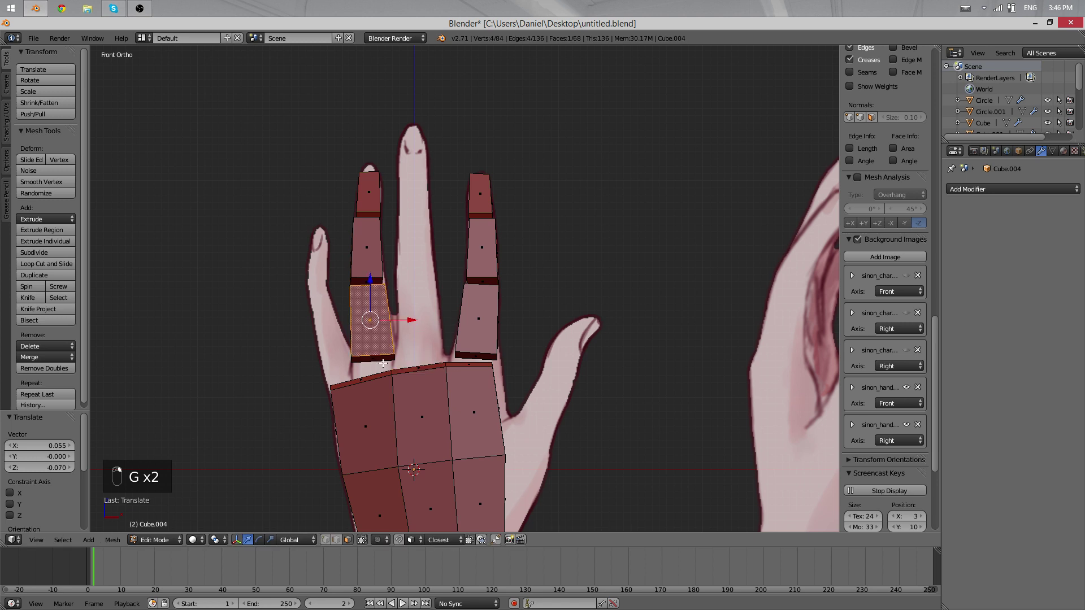
Step: Move the ring finger's base face 0.016 in X and -0.086 in Z, and tilt it to parallel the palm edge
key("r")
key("g")
key("r")
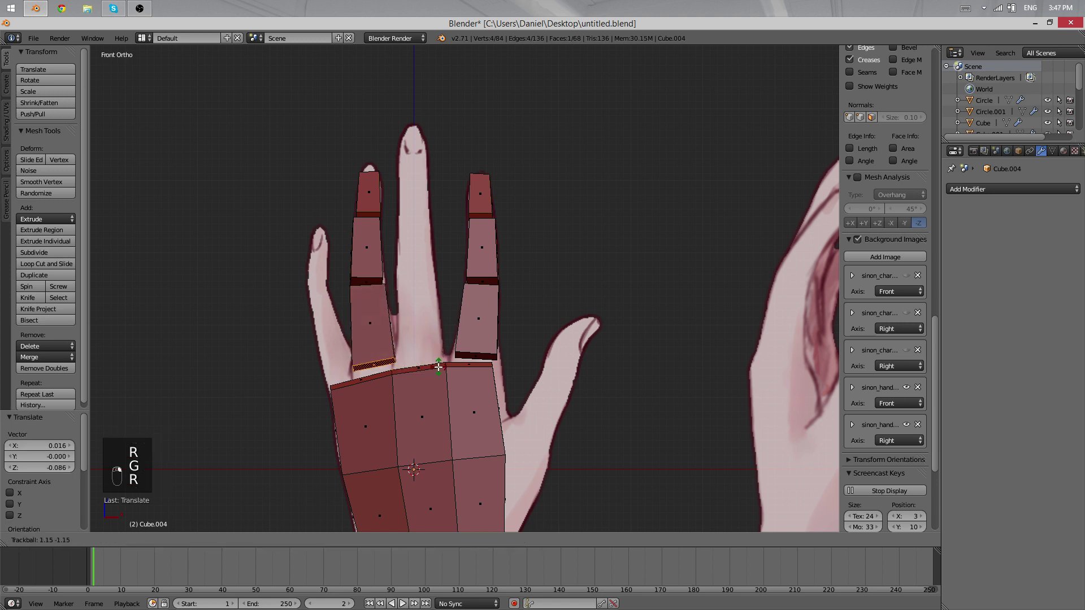
left_click(440, 371)
Step: In wireframe front view, move the ring finger's lower joint faces 0.023 in X and -0.125 in Z, and lower its upper joint faces
key("z")
right_click(367, 282)
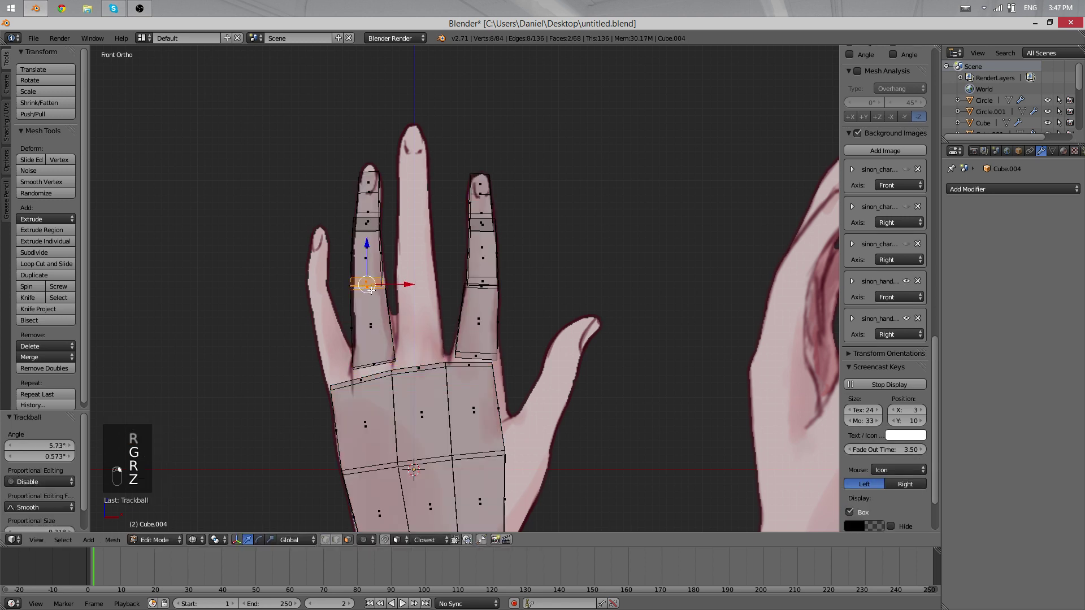
key("g")
left_click(367, 293)
middle_click_drag(368, 293, 425, 274)
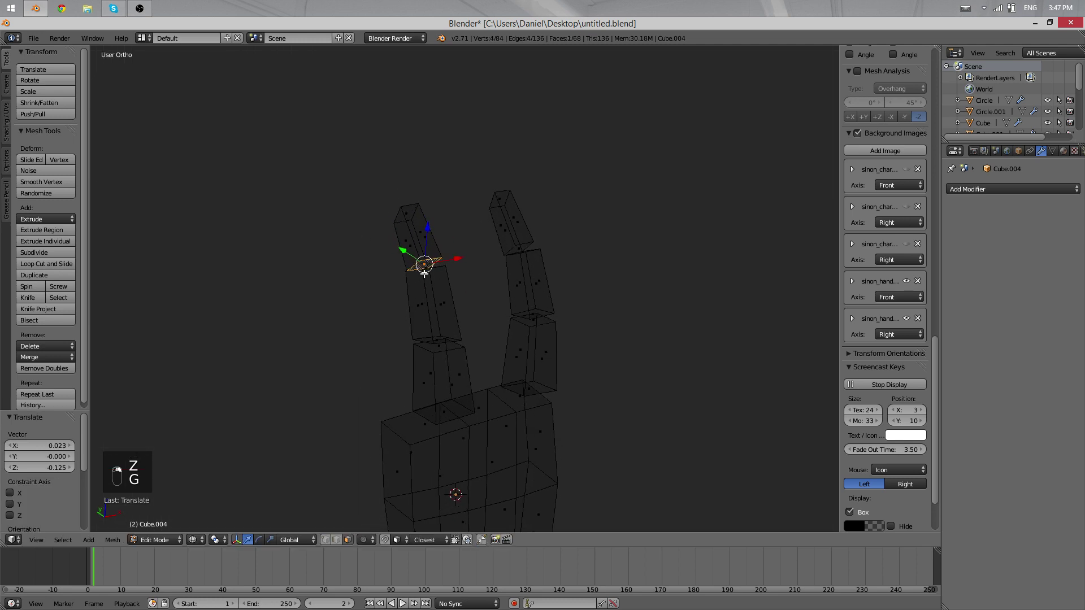
key("KP_1")
key("g")
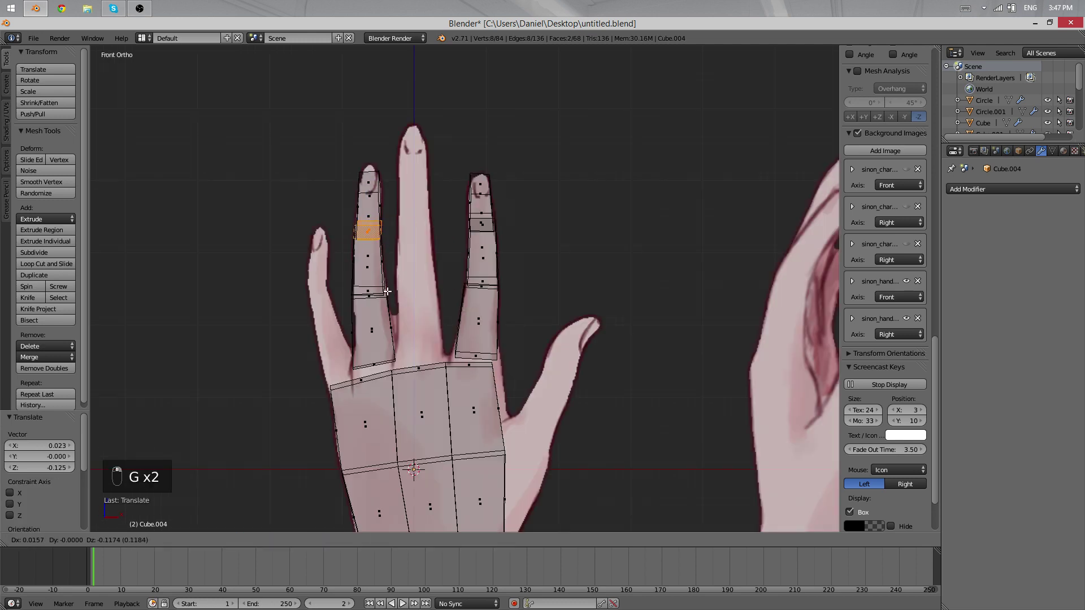
key("Tab")
Step: In the side view, rotate the ring fingertip segment to bend further forward and reposition it, ending with a 0.043 shift along Y
middle_click_drag(438, 333, 368, 355)
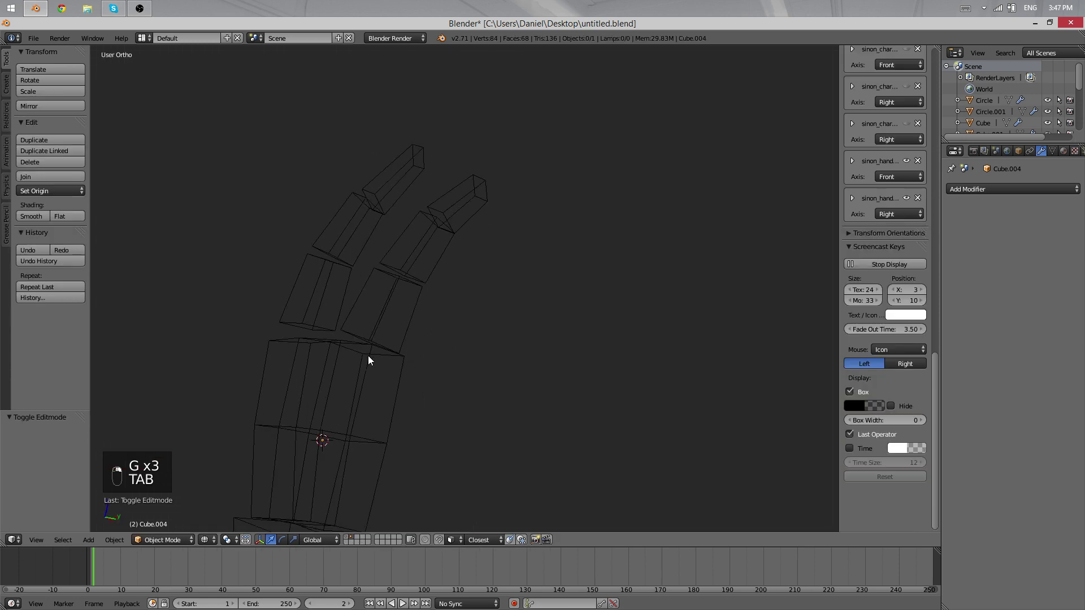
middle_click_drag(438, 212, 351, 237)
key("KP_3")
key("Tab")
middle_click_drag(461, 149, 433, 171)
key("l")
key("KP_3")
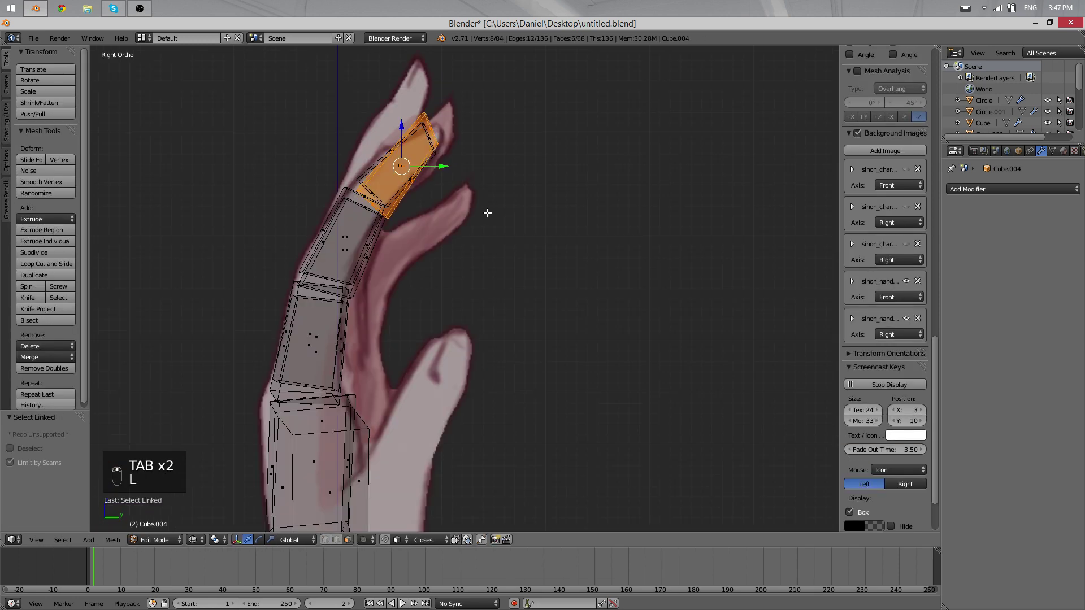
key("r")
left_click(536, 221)
key("g")
left_click(541, 227)
key("r")
left_click(548, 247)
key("g")
left_click(552, 252)
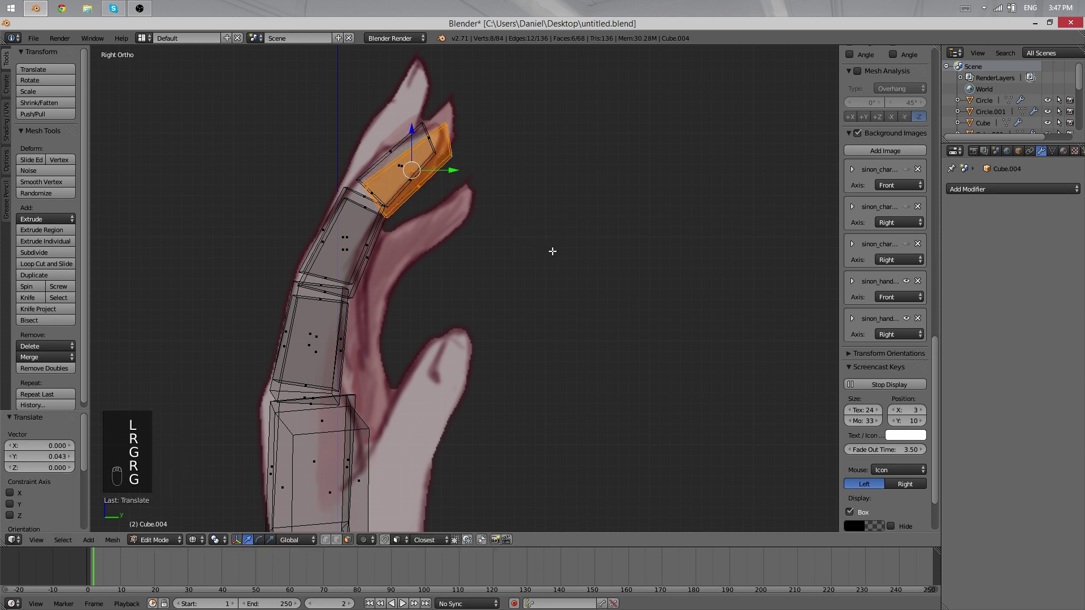
Step: Rotate and reposition the ring finger's middle segment in the side view to meet the bent fingertip
key("a")
key("l")
middle_click_drag(392, 262, 455, 308)
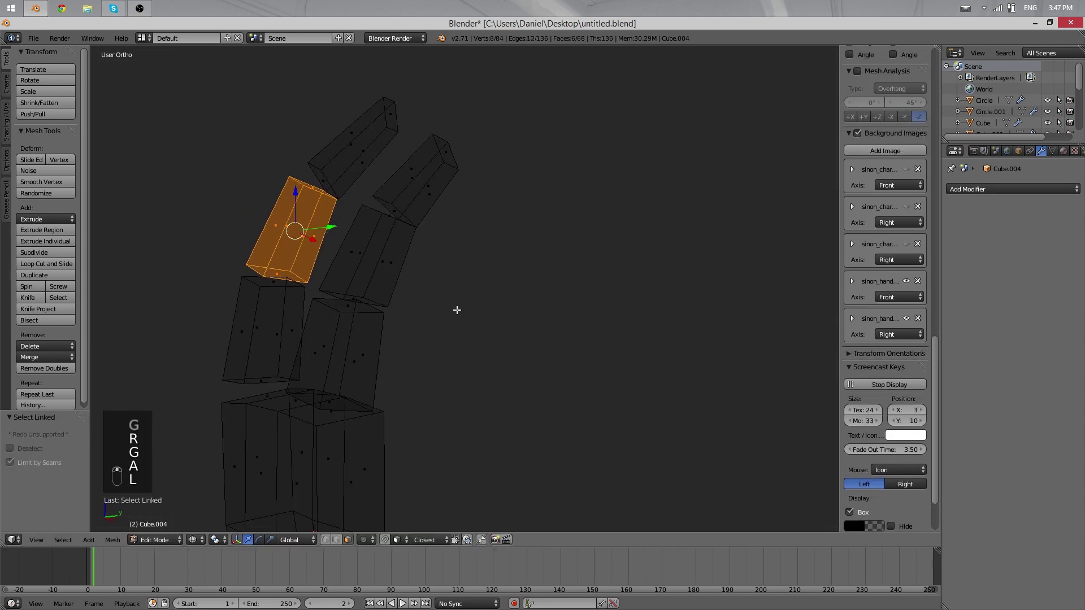
key("KP_3")
key("r")
left_click(472, 283)
key("g")
left_click(407, 317)
key("a")
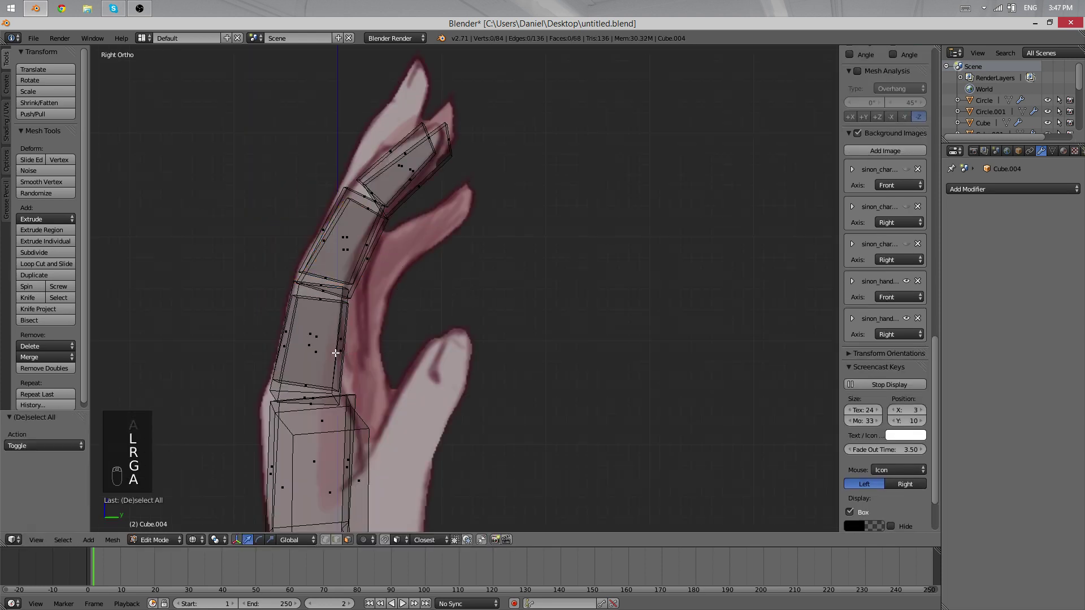
Step: Rotate the ring finger's base segment to align it with the segment above, and return to solid object display
key("l")
mouse_move(375, 358)
middle_mouse_down()
mouse_move(480, 354)
mouse_move(528, 330)
mouse_move(480, 283)
mouse_move(426, 430)
middle_mouse_up()
key("r")
key("r")
left_click(478, 281)
key("Tab")
key("z")
scroll(556, 274, "down", 8)
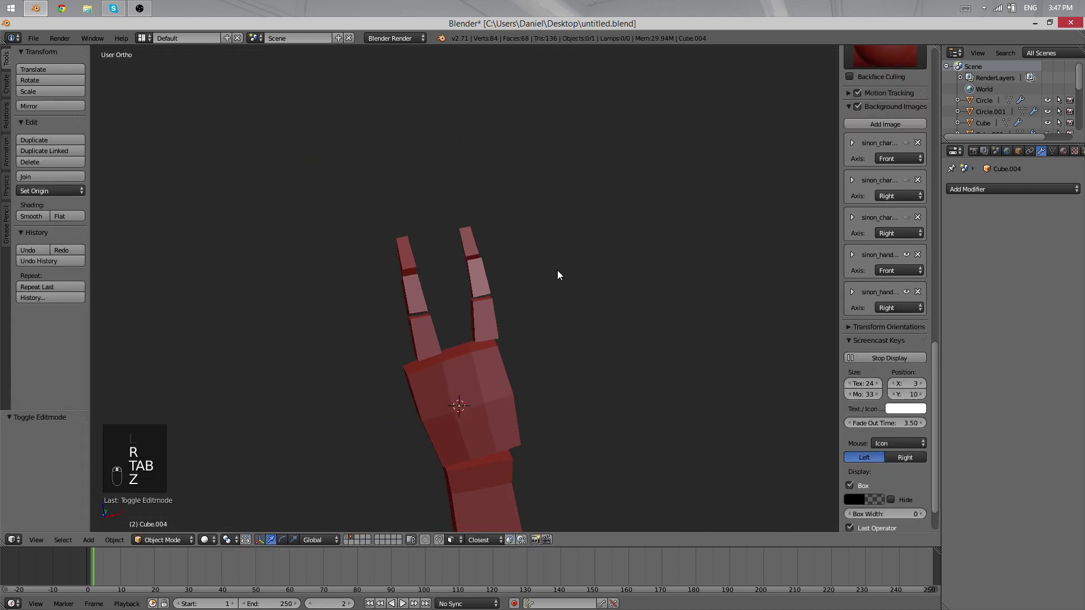
Step: In the wireframe front view, rotate the joint faces between the ring finger's base and middle segments
mouse_move(556, 274)
middle_mouse_down()
mouse_move(388, 341)
mouse_move(455, 231)
middle_mouse_up()
scroll(451, 236, "up", 4)
key("KP_1")
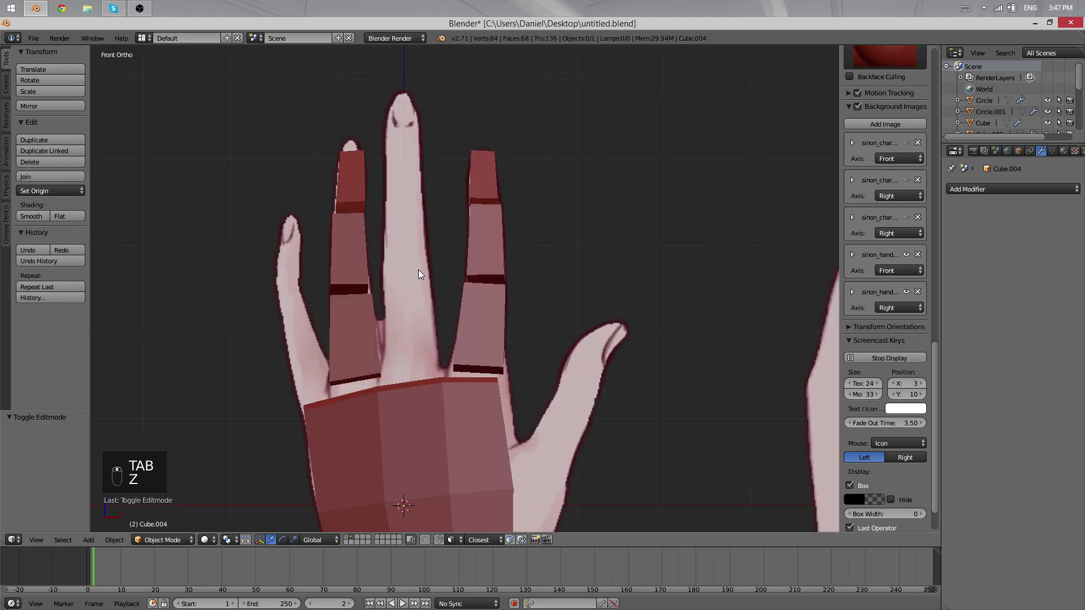
key("Tab")
key("z")
right_click(354, 294)
key("r")
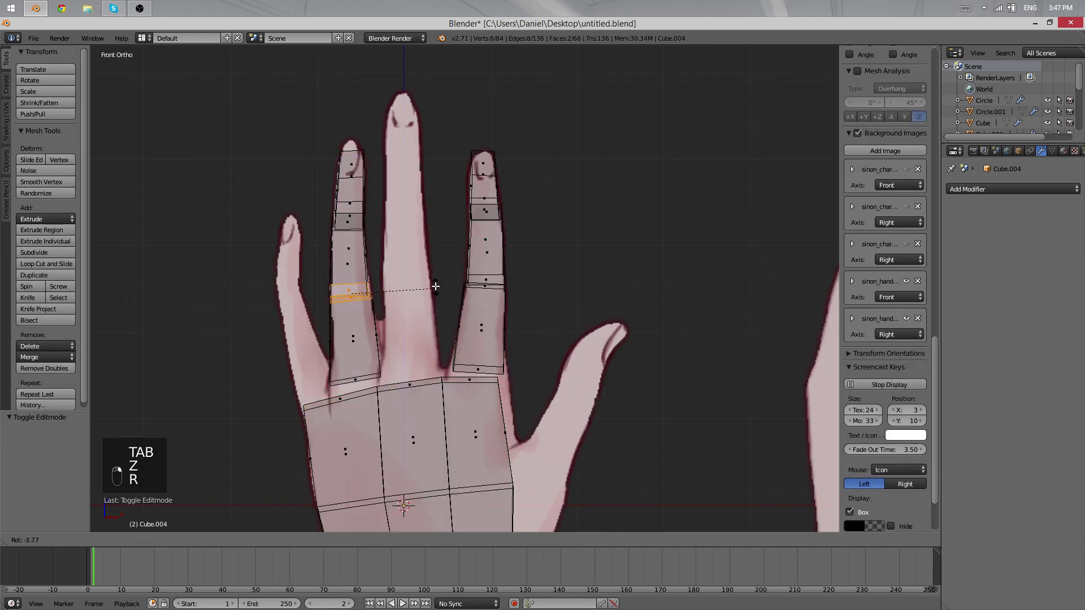
left_click(421, 291)
Step: Shift the ring finger's base face slightly along the palm edge in the front view
key("g")
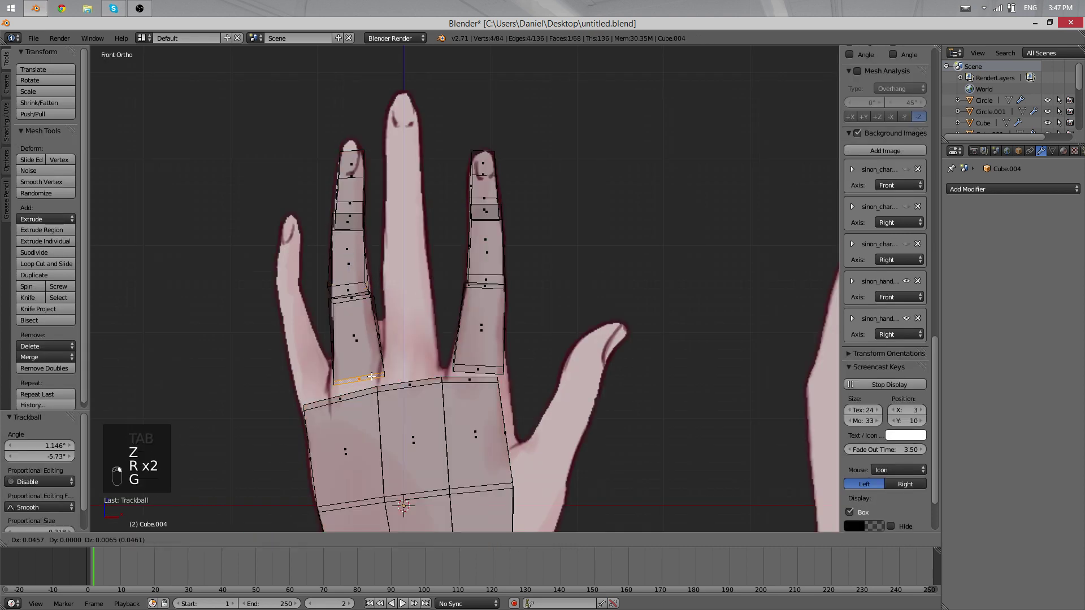
left_click(365, 380)
key("Tab")
key("z")
scroll(475, 325, "down", 4)
Step: Move the ring finger's whole middle segment 0.031 in X, 0.022 in Y and -0.009 in Z
middle_click_drag(468, 314, 455, 399)
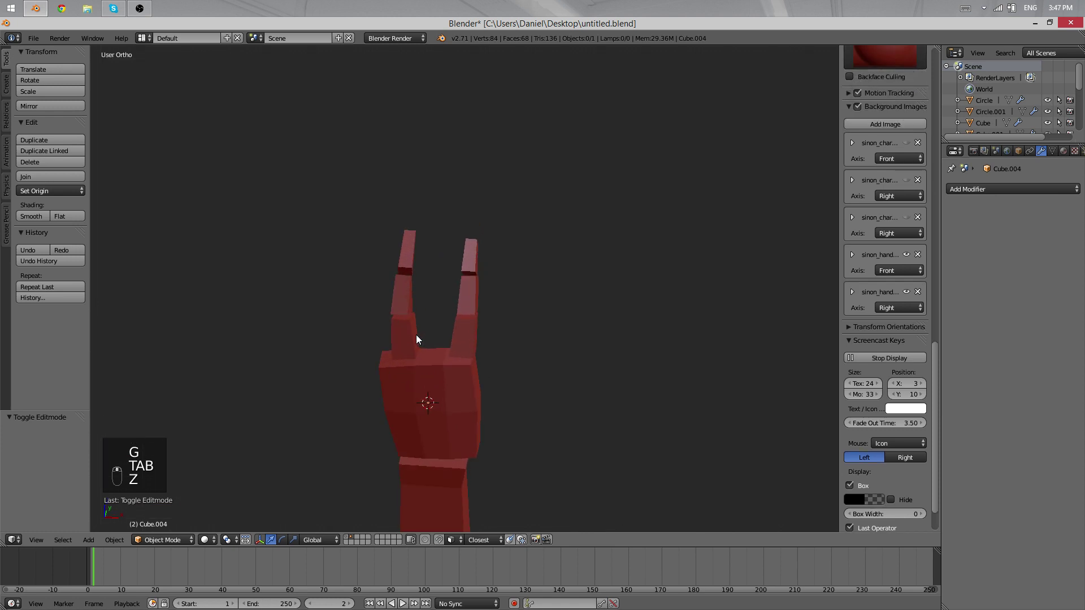
key("Tab")
key("a")
key("a")
scroll(418, 316, "up", 3)
key("l")
key("g")
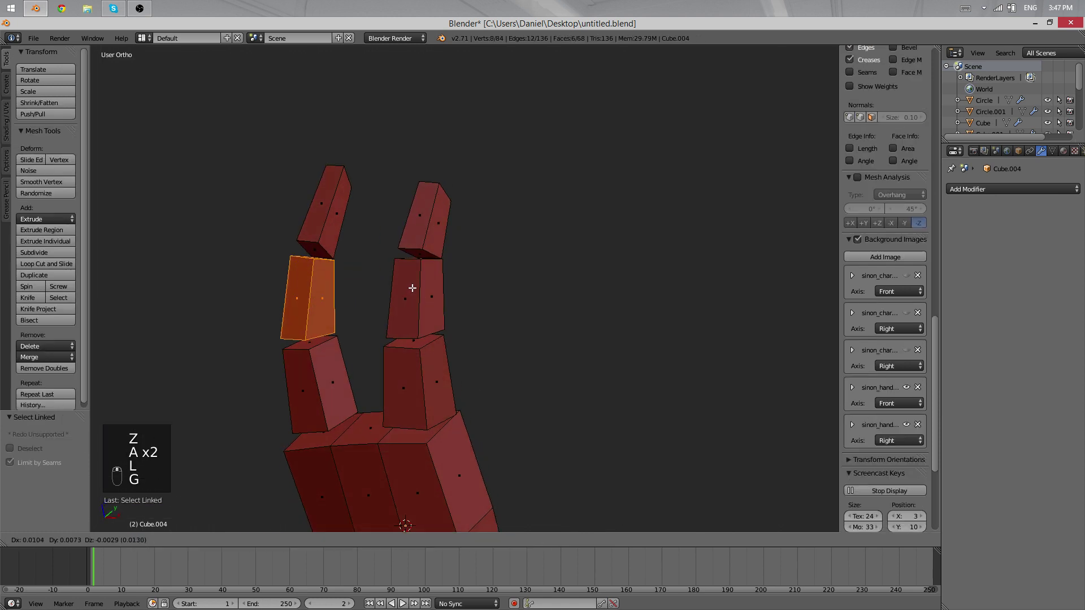
left_click(414, 288)
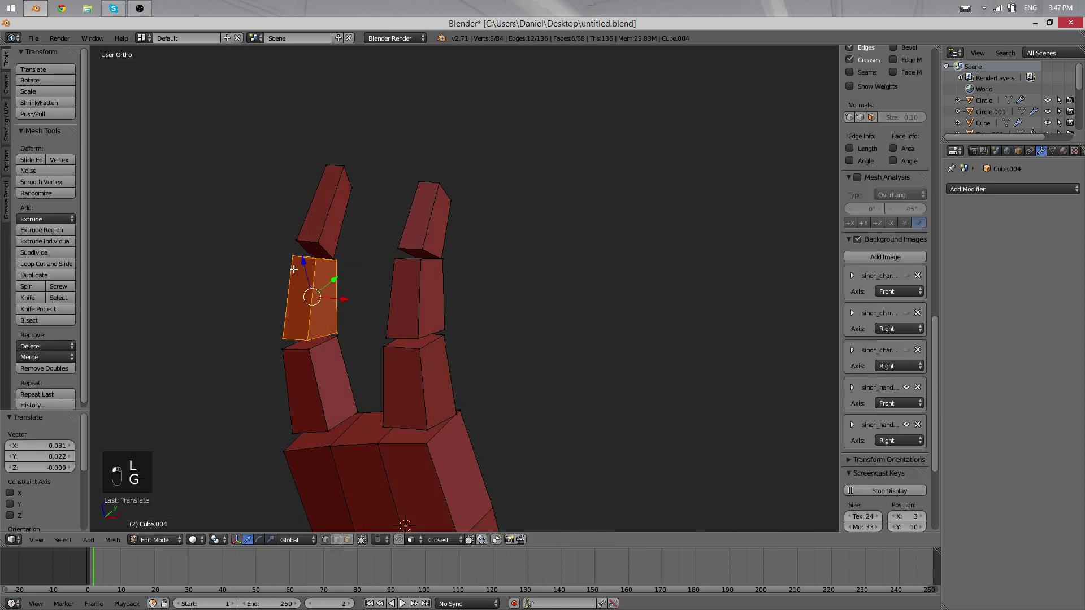
Step: Nudge the outer corner vertices of the ring finger's middle and base segments to even out the joint
right_click(292, 261)
key("g")
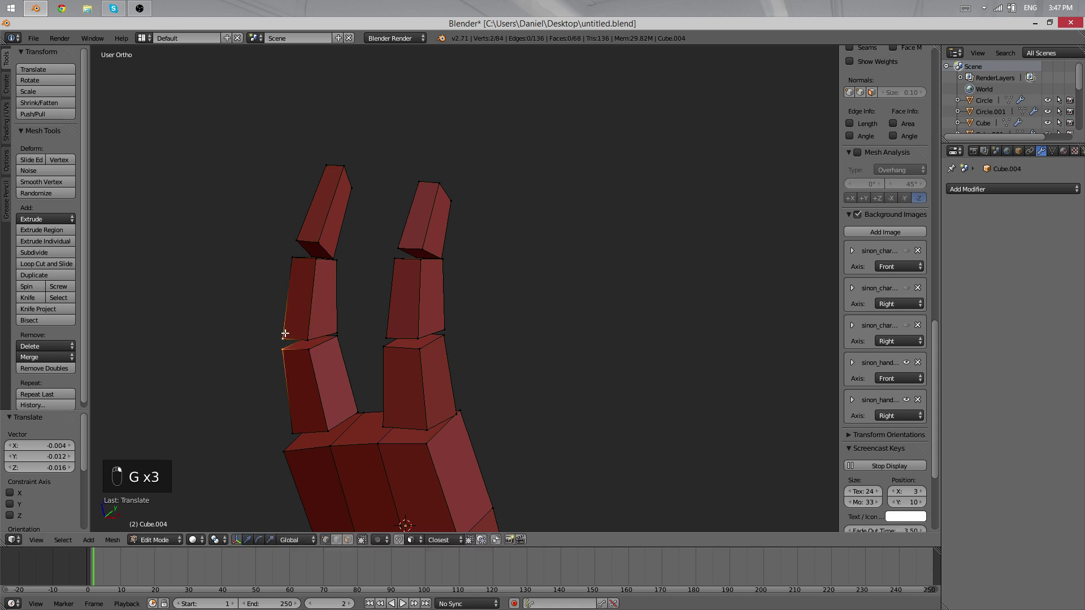
key("Tab")
scroll(287, 314, "down", 4)
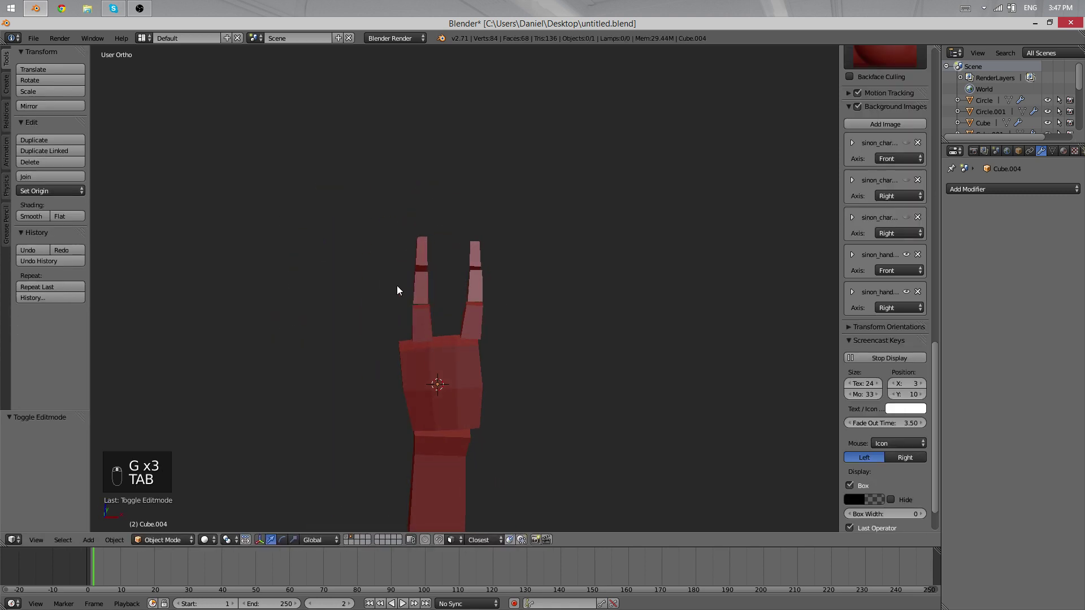
Step: Try a duplicate of the ring finger's three segments over the middle finger in the front view, and delete the copy
key("KP_1")
scroll(395, 254, "up", 4)
key("Tab")
key("a")
key("a")
key("a")
key("l")
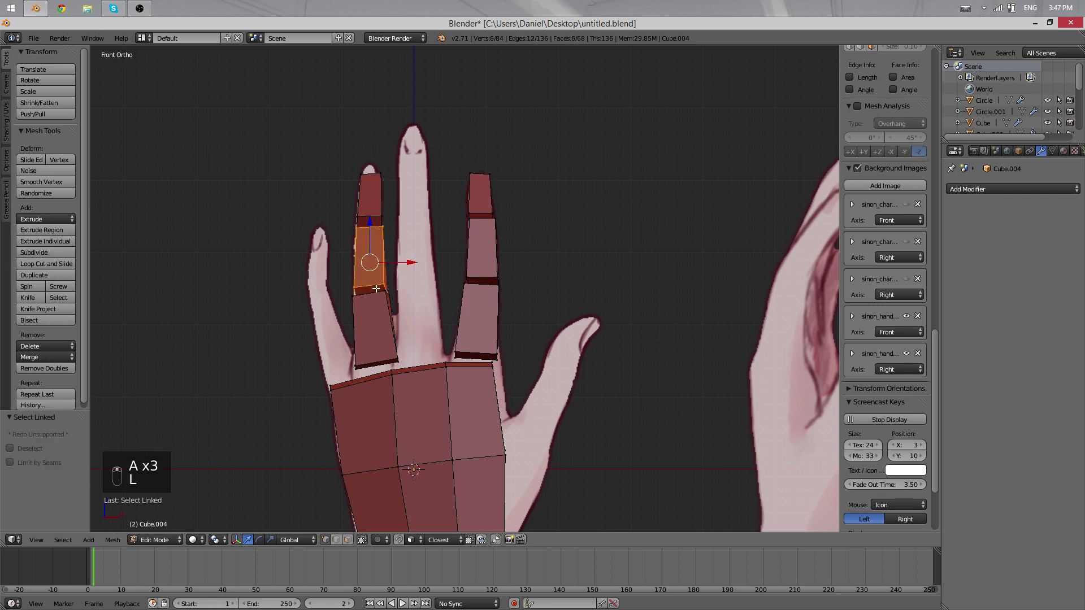
key("l")
key("l")
key("shift+d")
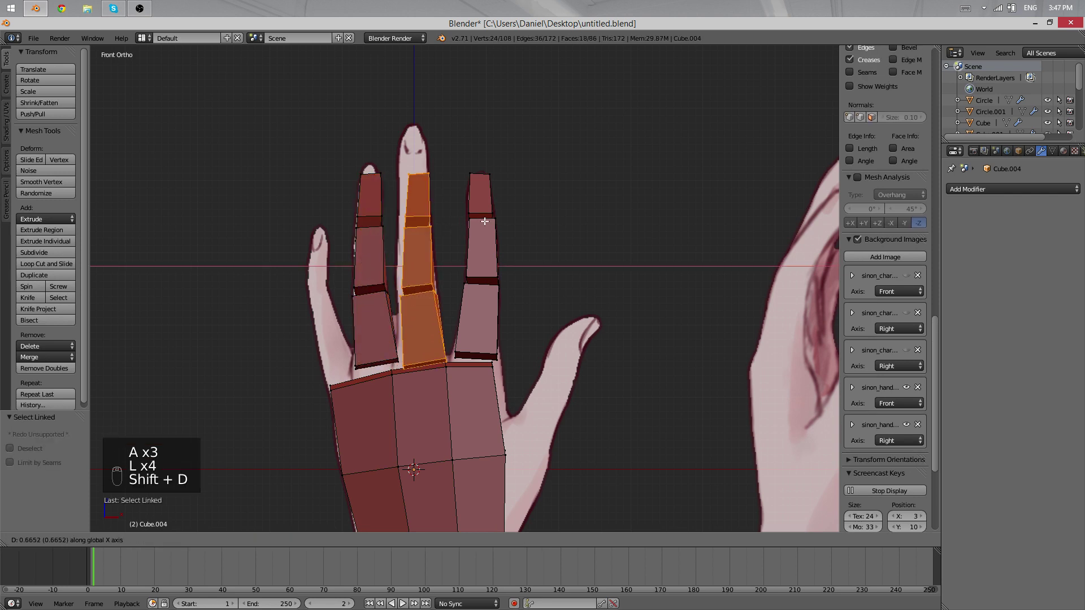
key("g")
left_click(483, 226)
key("x")
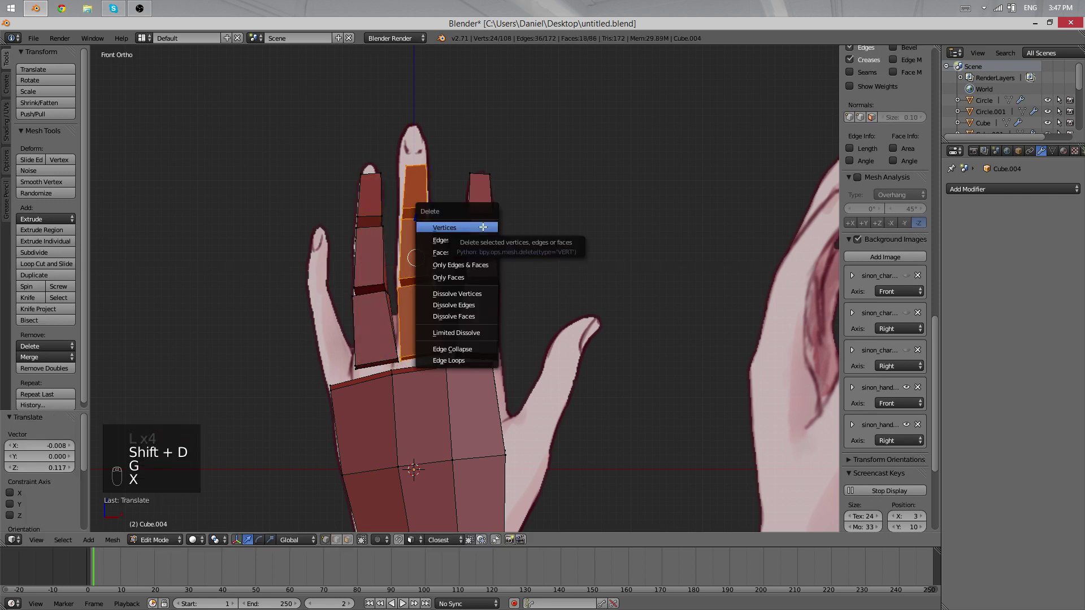
left_click(483, 227)
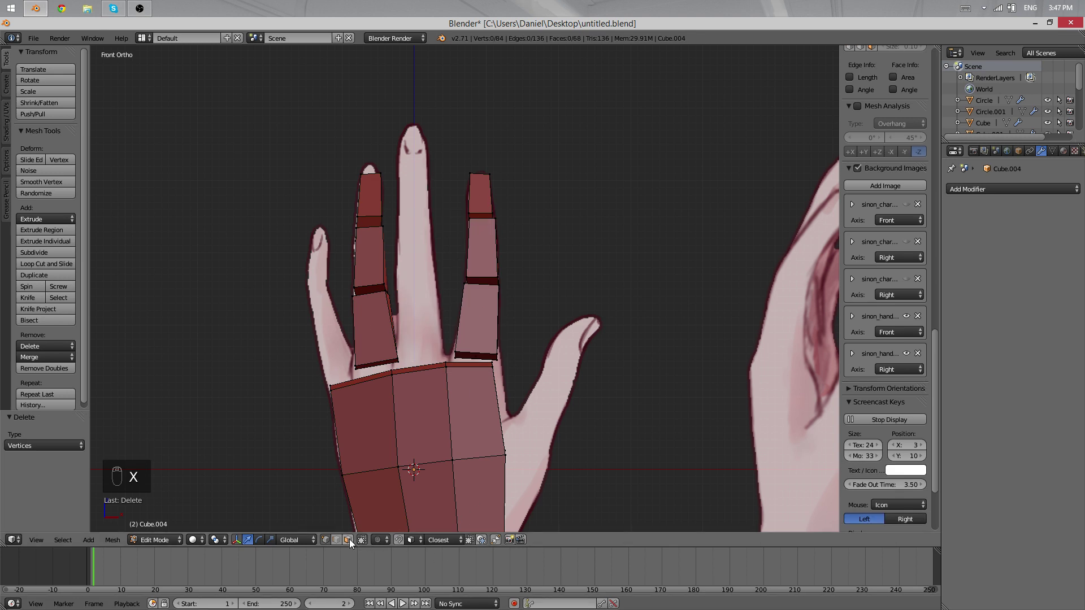
Step: Duplicate the middle face of the palm's finger edge, offsetting the copy 0.055 in X and 0.164 in Z
right_click(424, 368)
key("e")
right_click(433, 349)
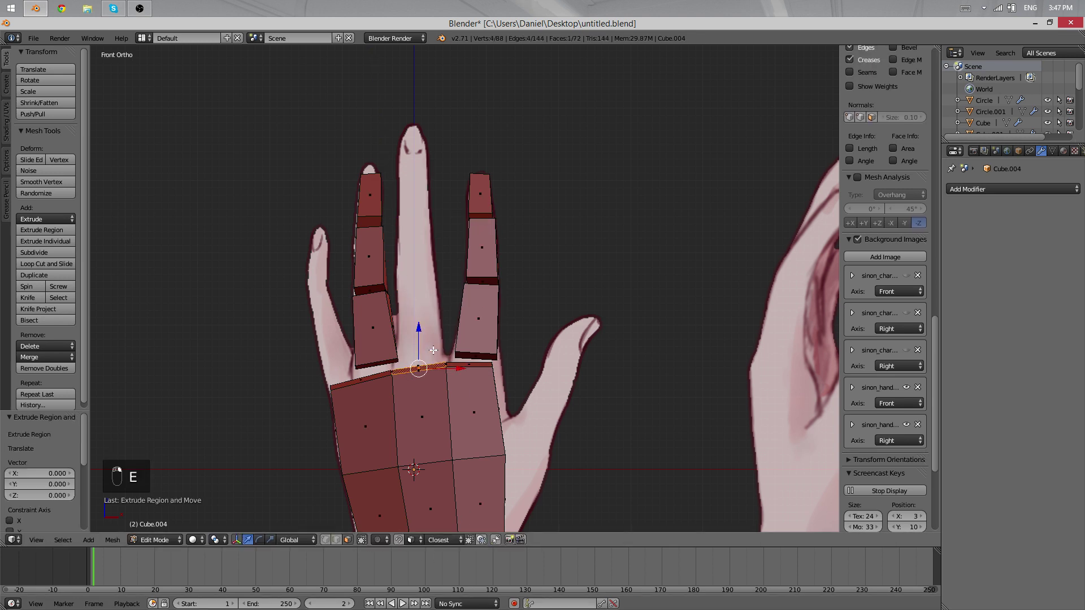
key("ctrl+z")
key("shift+d")
left_click(448, 340)
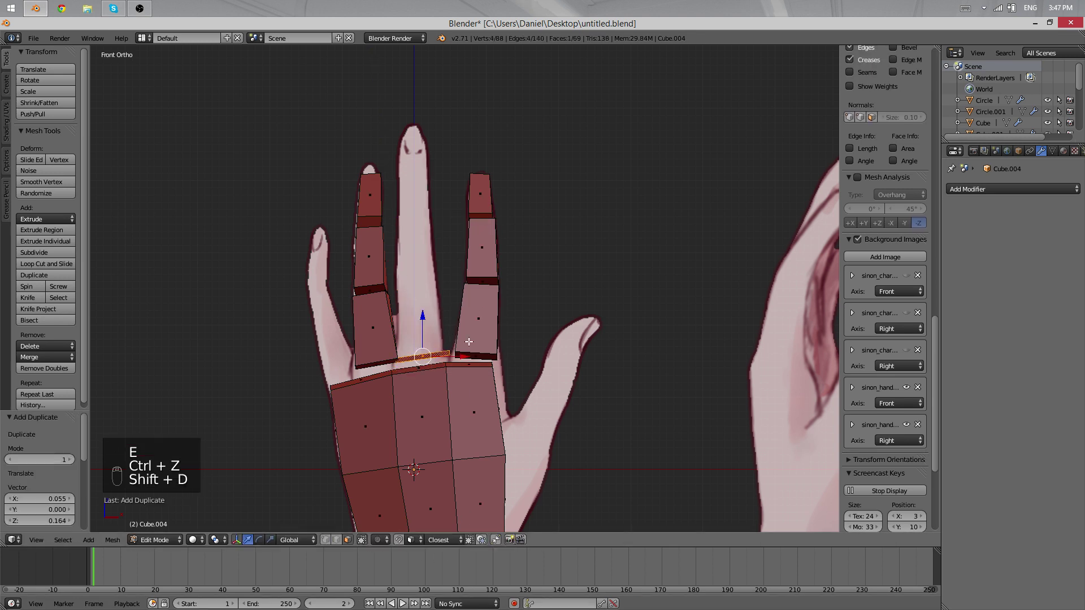
Step: Scale, rotate and move the duplicated face to fit the root of the middle finger in the front view
key("s")
left_click(525, 349)
key("r")
key("g")
left_click(536, 346)
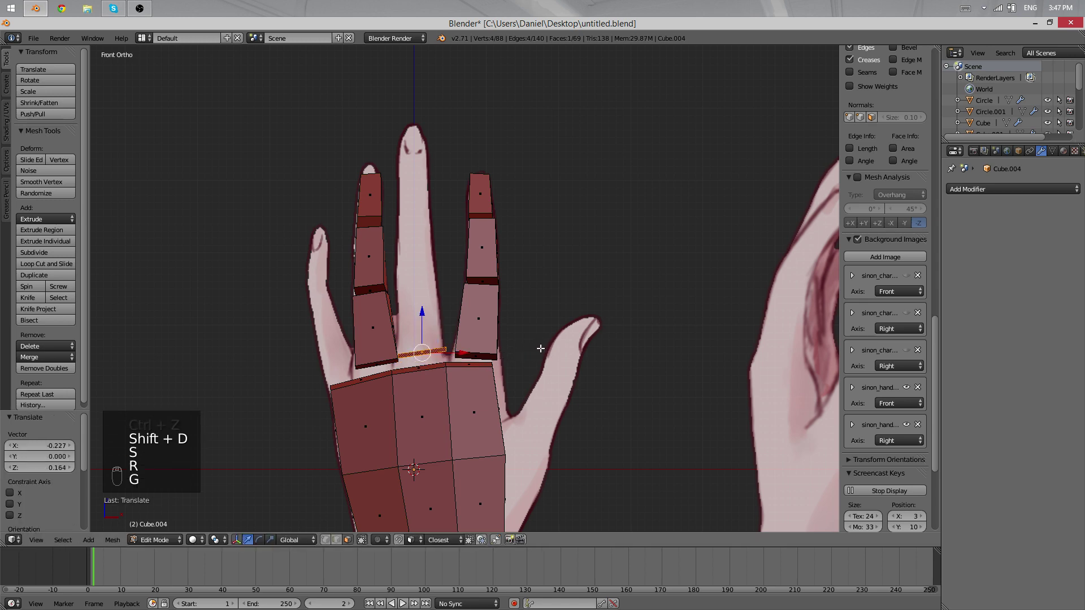
key("r")
left_click(541, 357)
key("g")
left_click(533, 351)
Step: Extrude the face into the middle finger's base segment and scale, rotate and move its end to fit the right-view reference
key("e")
left_click(528, 281)
key("KP_3")
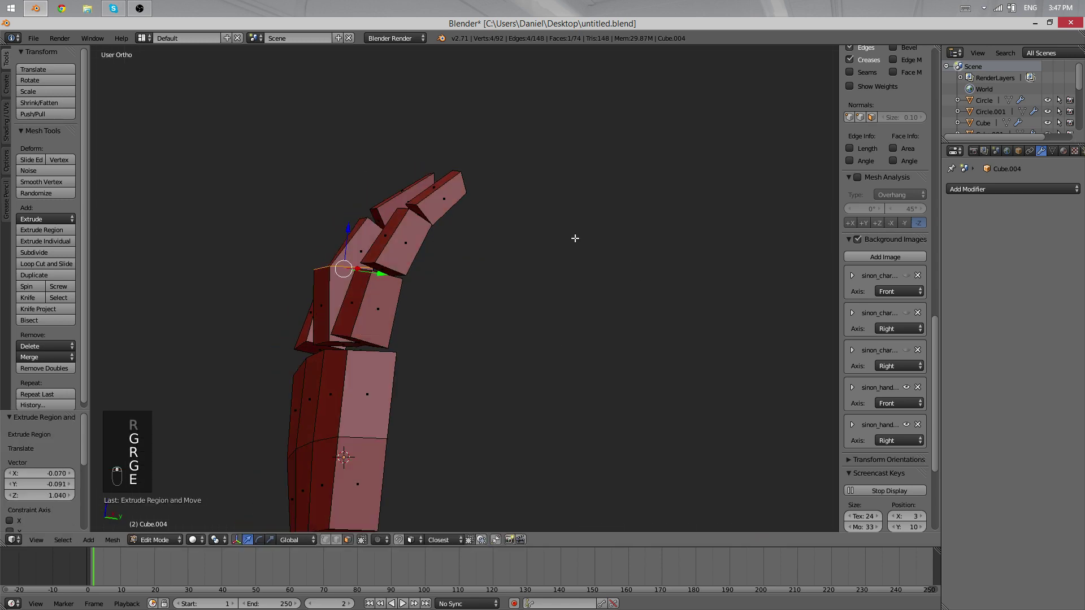
key("s")
left_click(508, 256)
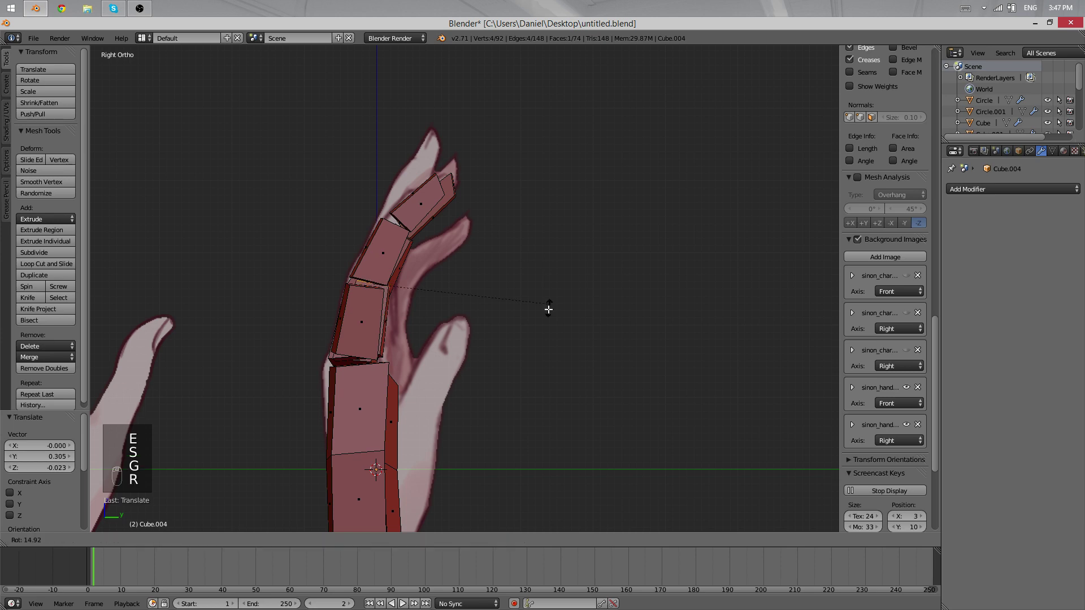
left_click(548, 310)
key("g")
left_click(543, 316)
Step: In wireframe, select the base face of the middle finger's first segment and rotate, scale and move it between the neighbouring fingers
middle_click_drag(535, 317, 612, 338)
scroll(603, 347, "down", 1)
key("z")
right_click(434, 358)
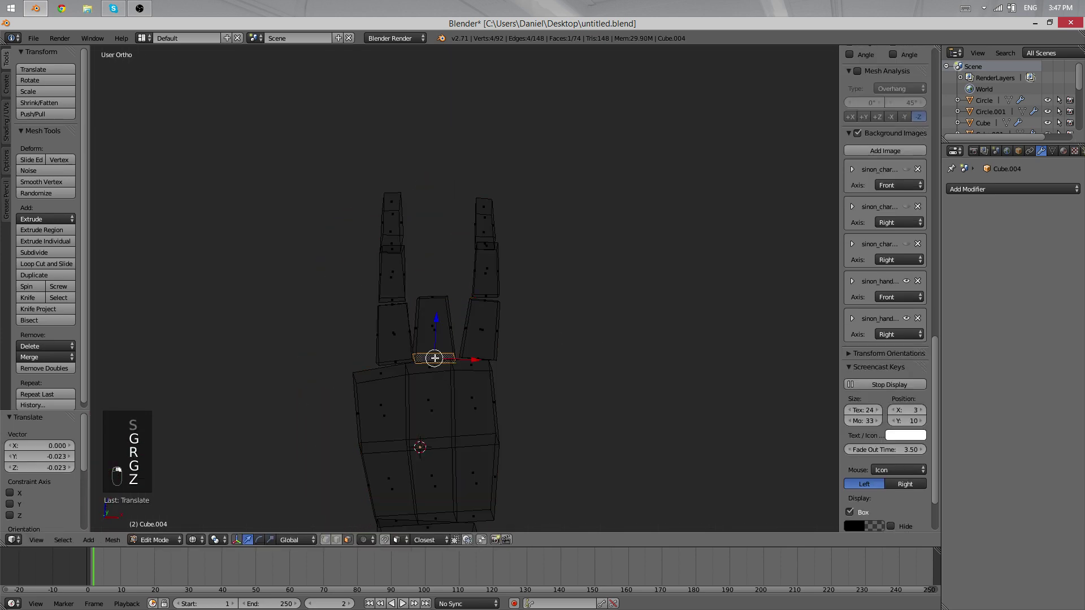
scroll(477, 341, "up", 6)
key("r")
key("r")
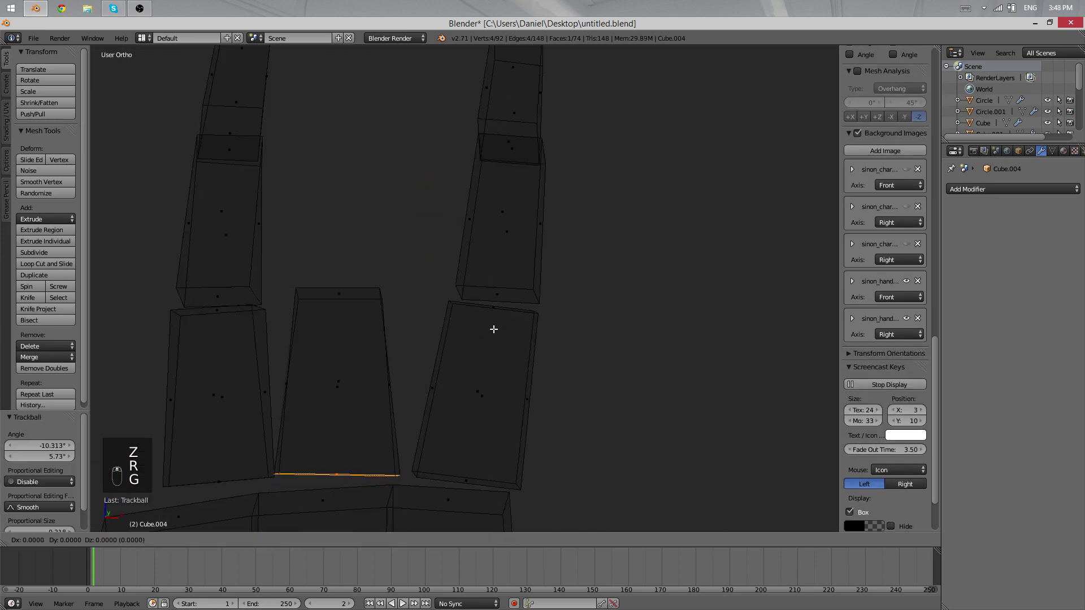
left_click(495, 330)
key("r")
left_click(487, 334)
key("s")
left_click(453, 360)
key("g")
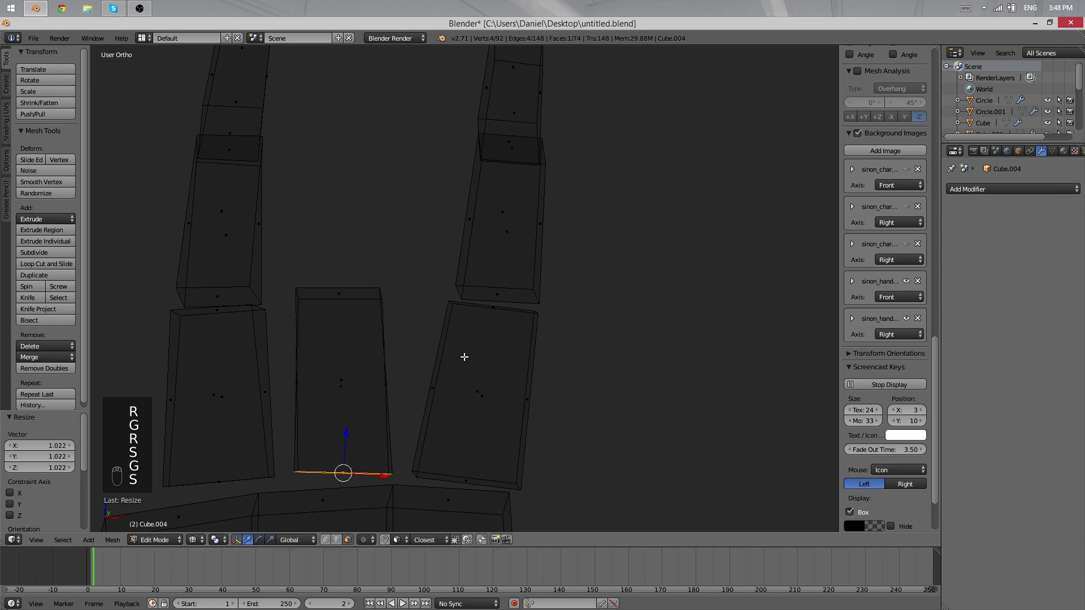
Step: Duplicate the base segment's end face 0.041 in Y and 0.129 in Z, and extrude the middle segment along the right-view reference
middle_click_drag(477, 315, 458, 361, "alt")
scroll(291, 303, "up", 1)
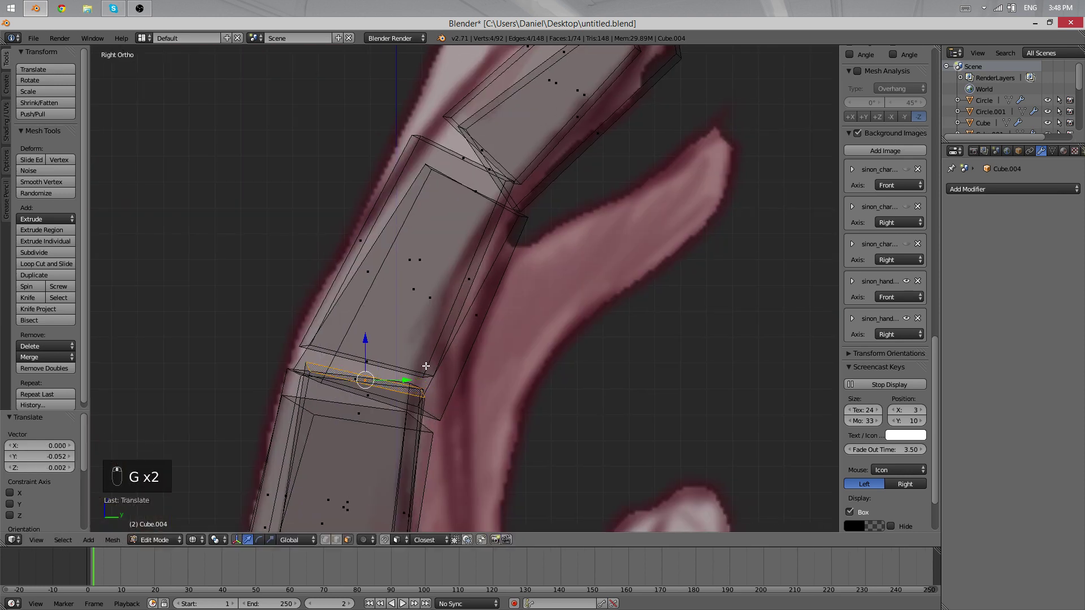
left_click(435, 332)
scroll(463, 339, "down", 4)
key("e")
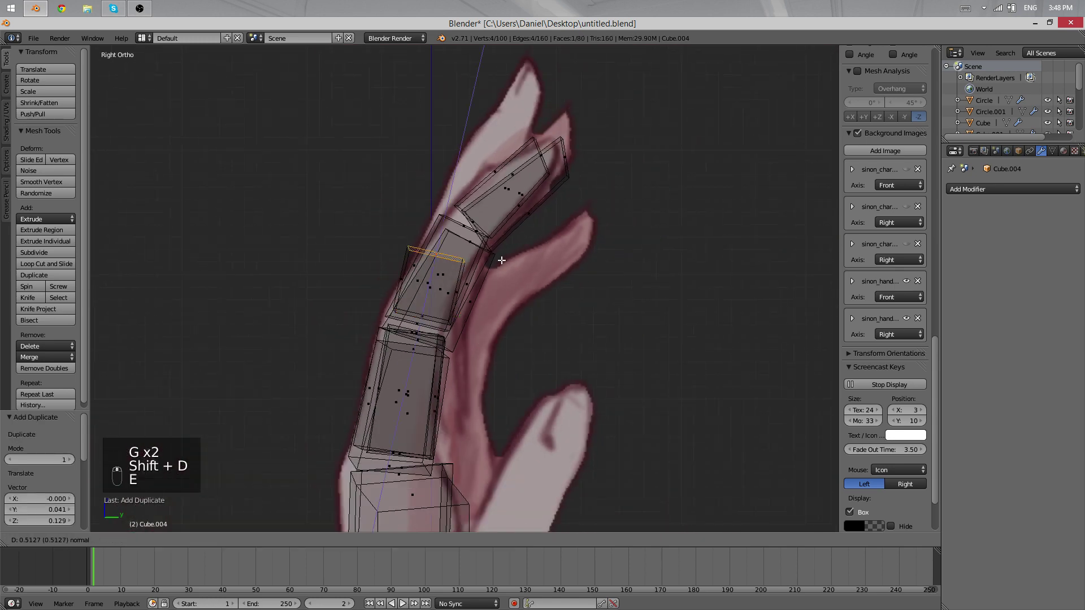
left_click(532, 222)
key("g")
left_click(561, 204)
Step: Duplicate the middle segment's end face 0.068 in Y and 0.127 in Z, and extrude the tip segment toward the fingertip
key("shift+d")
left_click(571, 182)
key("e")
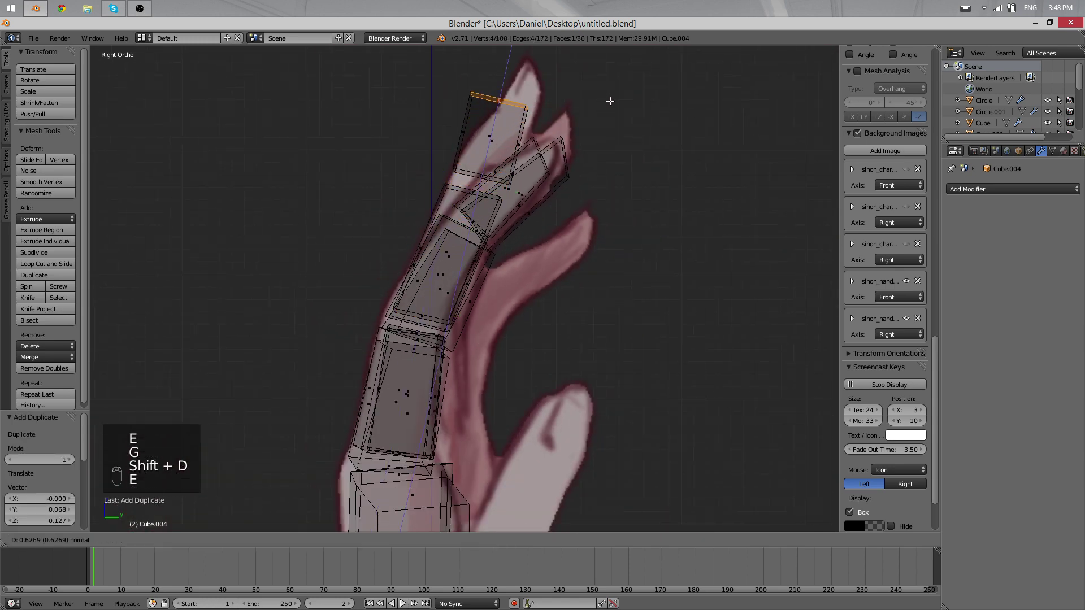
left_click(608, 98)
key("g")
left_click(634, 94)
Step: Rotate and shift the middle finger's tip face to match the right-view reference, and scale it to 0.663 along Y
mouse_move(481, 281)
middle_mouse_down()
mouse_move(501, 291)
mouse_move(414, 252)
mouse_move(480, 265)
middle_mouse_up()
key("r")
left_click(640, 253)
key("g")
left_click(634, 253)
key("s")
key("y")
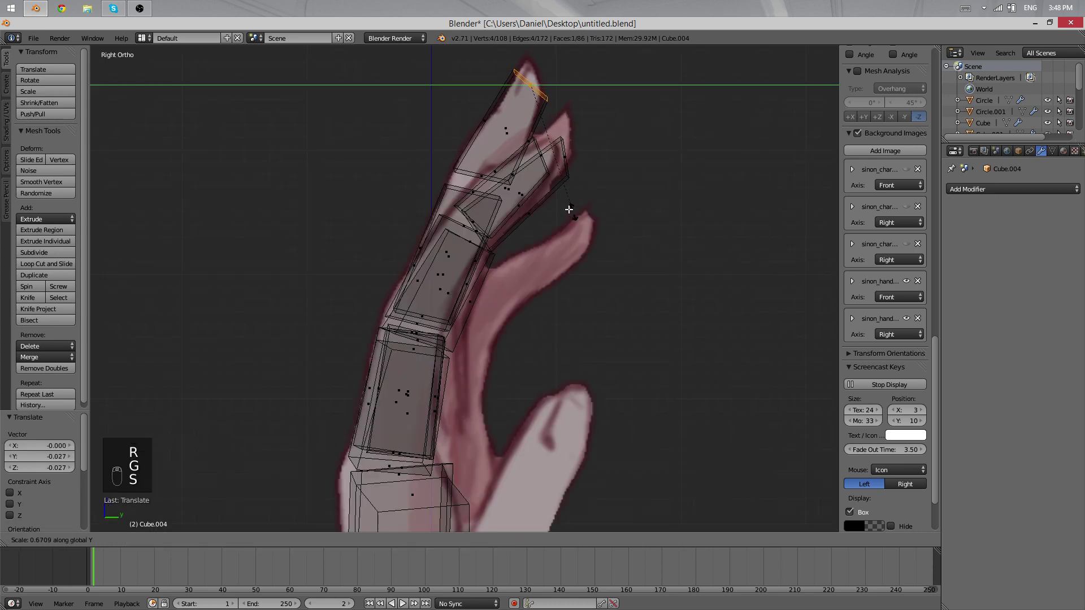
left_click(568, 209)
Step: Narrow the middle finger's tip face along X and shift it -0.027 in X to follow the front reference
middle_click_drag(568, 226, 601, 296)
key("z")
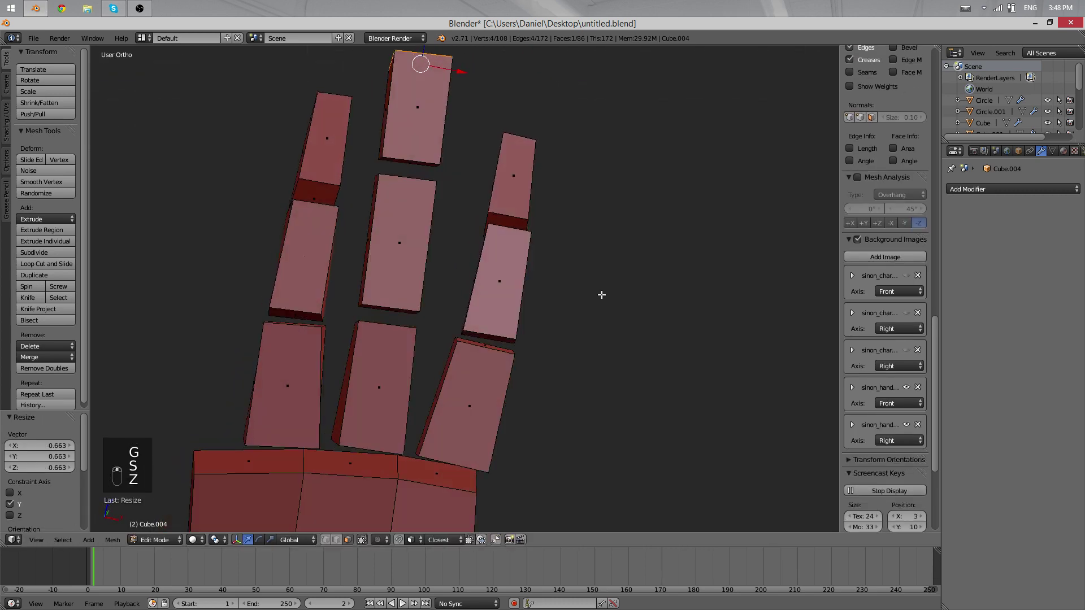
key("super")
key("super")
middle_click_drag(421, 310, 448, 302)
key("s")
key("x")
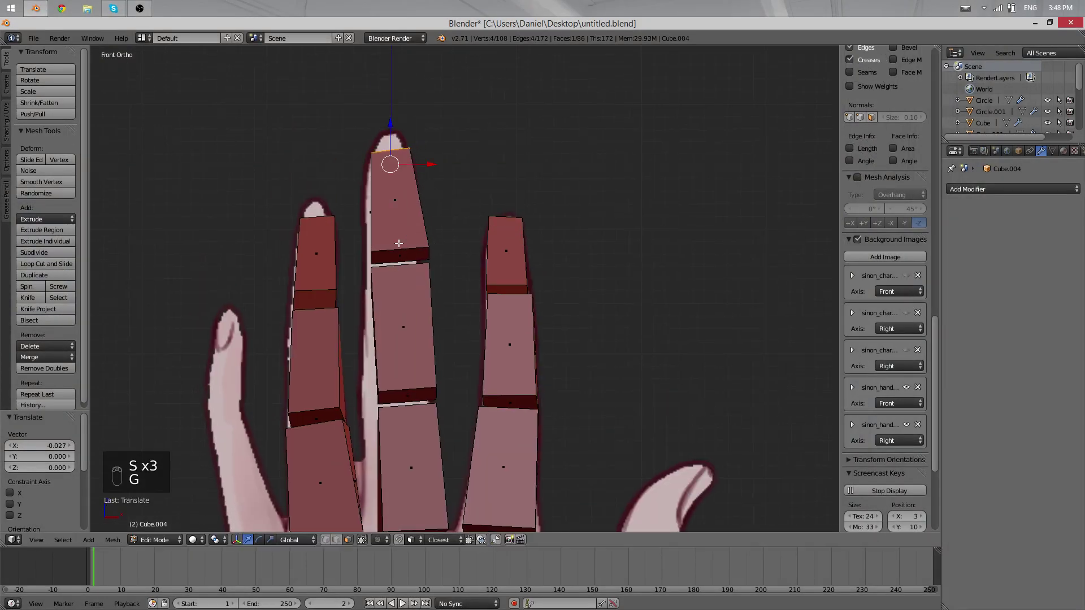
Step: Select all three middle finger segments and move them -0.082 in X over the front reference
key("l")
key("l")
key("l")
key("l")
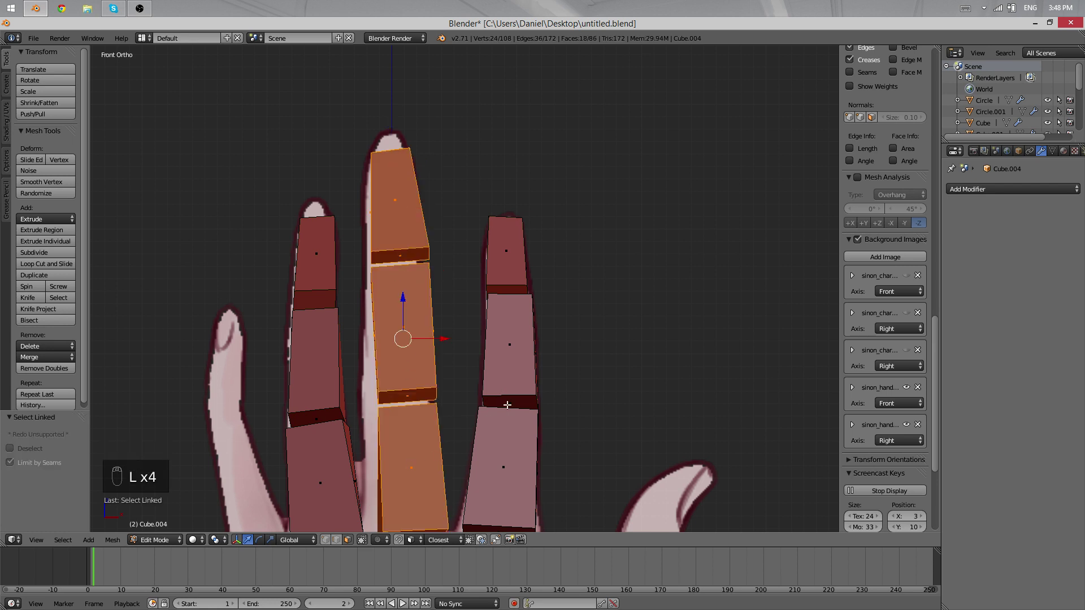
middle_click_drag(509, 403, 509, 312, "shift")
key("g")
key("x")
left_click(501, 311)
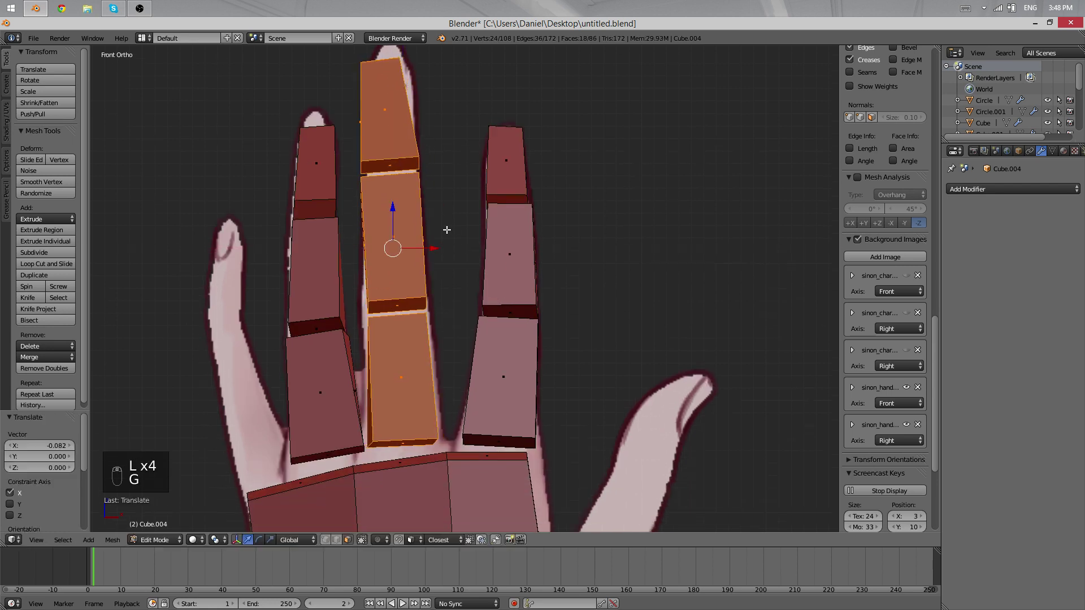
Step: Select the middle finger's tip face in wireframe and move it 0.027 in Z
middle_click_drag(439, 216, 432, 336, "shift")
key("z")
right_click(384, 182)
key("g")
key("Tab")
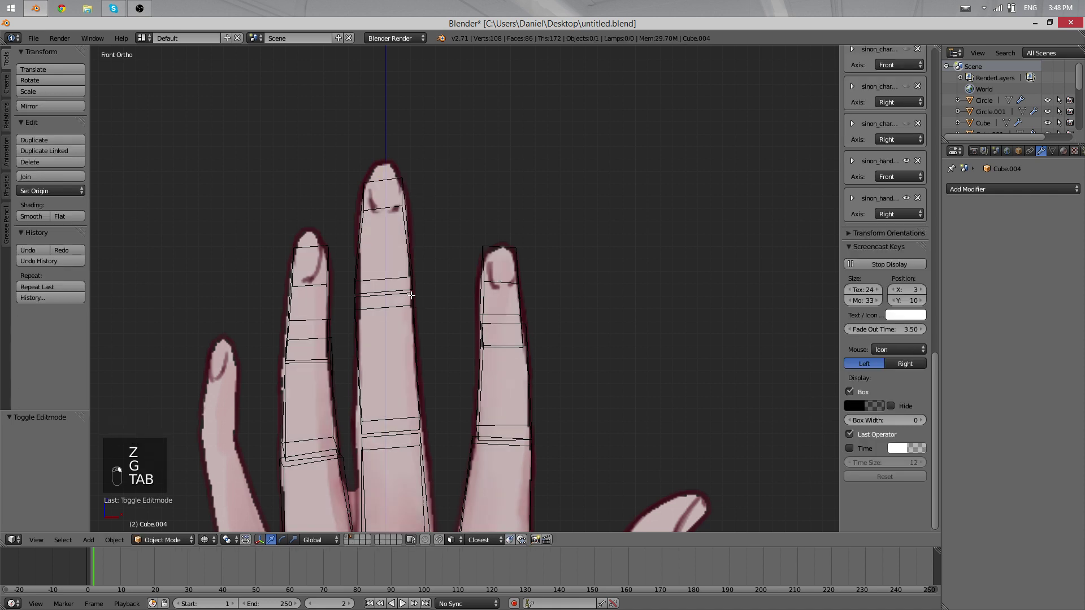
key("Tab")
key("g")
key("z")
left_click(413, 289)
Step: Select both joint faces between the middle finger's base and middle segments and scale them to about 1.12 along X
key("z")
middle_click_drag(453, 364, 449, 317, "shift")
right_click(390, 379)
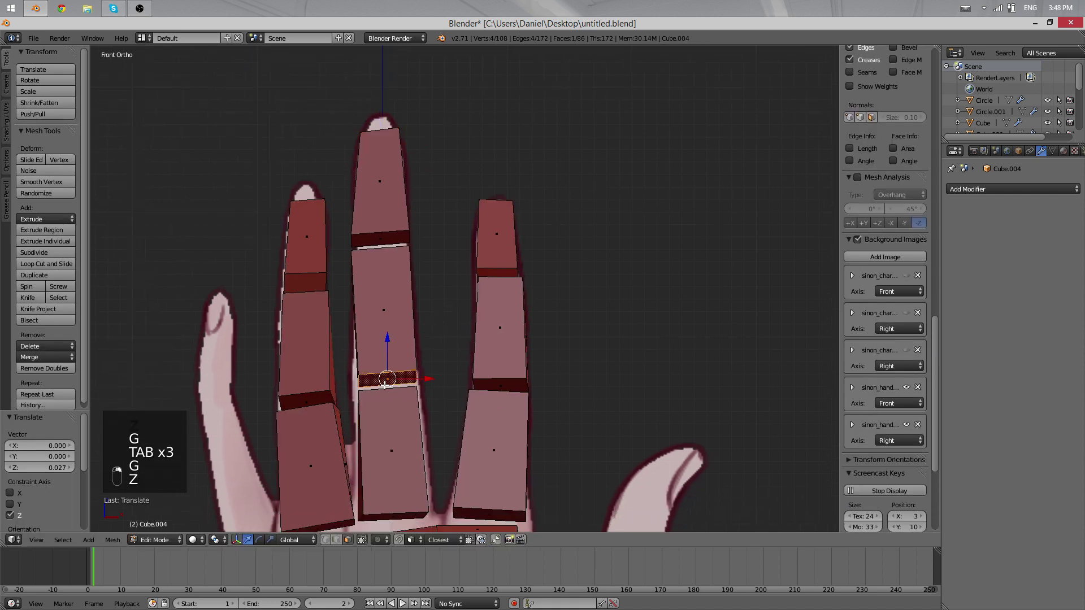
key("z")
right_click(389, 395, "shift")
key("s")
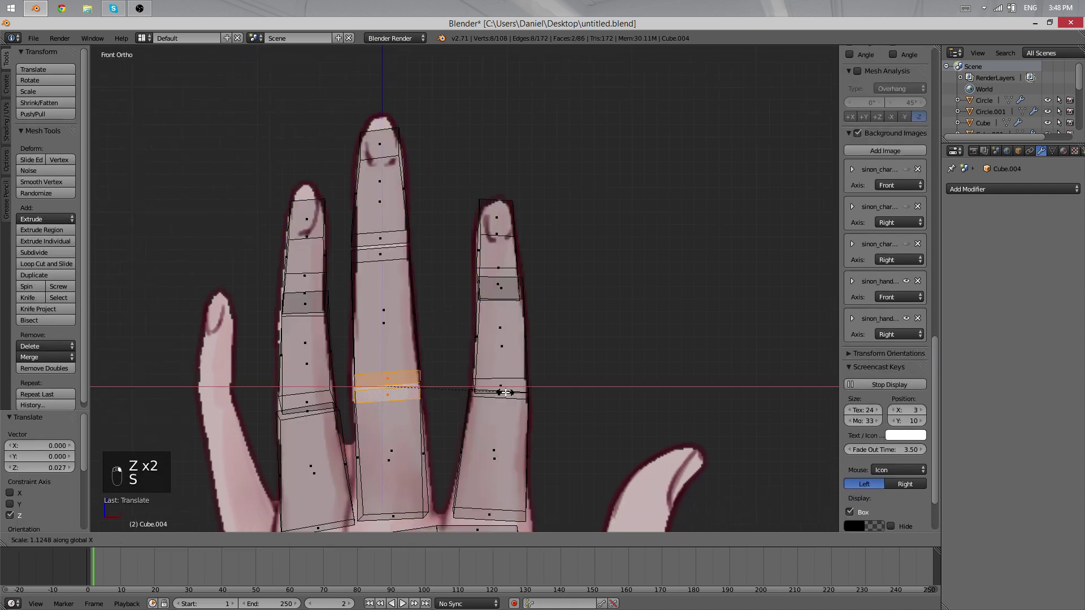
left_click(506, 392)
Step: Move the middle finger's base face toward the palm edge and rotate it -6.101° in the front view
key("Tab")
key("z")
key("u")
scroll(351, 299, "down", 2)
key("Tab")
middle_click_drag(414, 482, 434, 405, "shift")
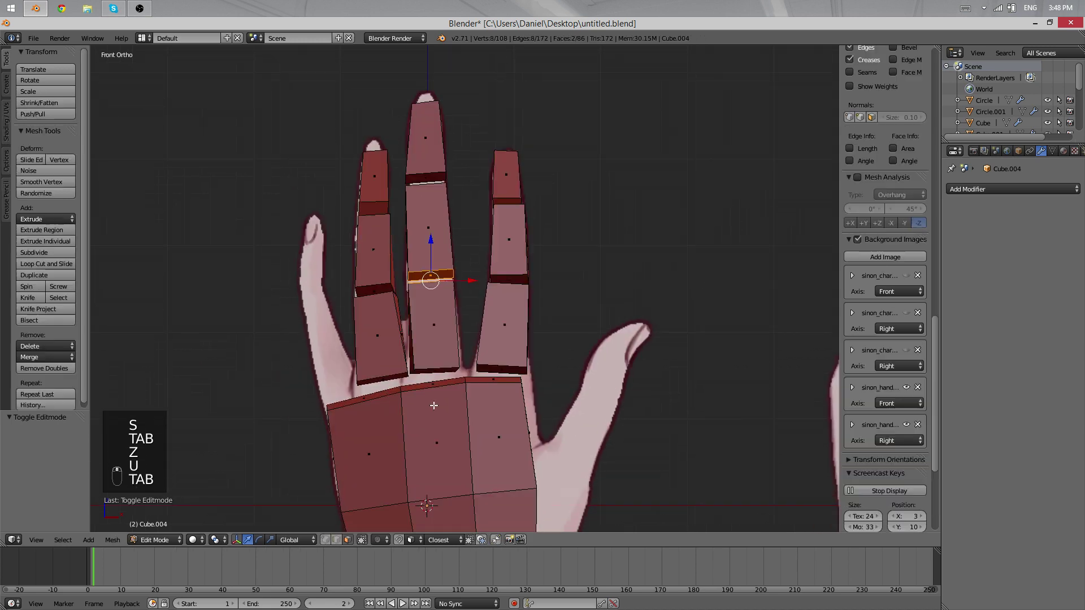
key("g")
left_click(439, 376)
key("r")
left_click(540, 374)
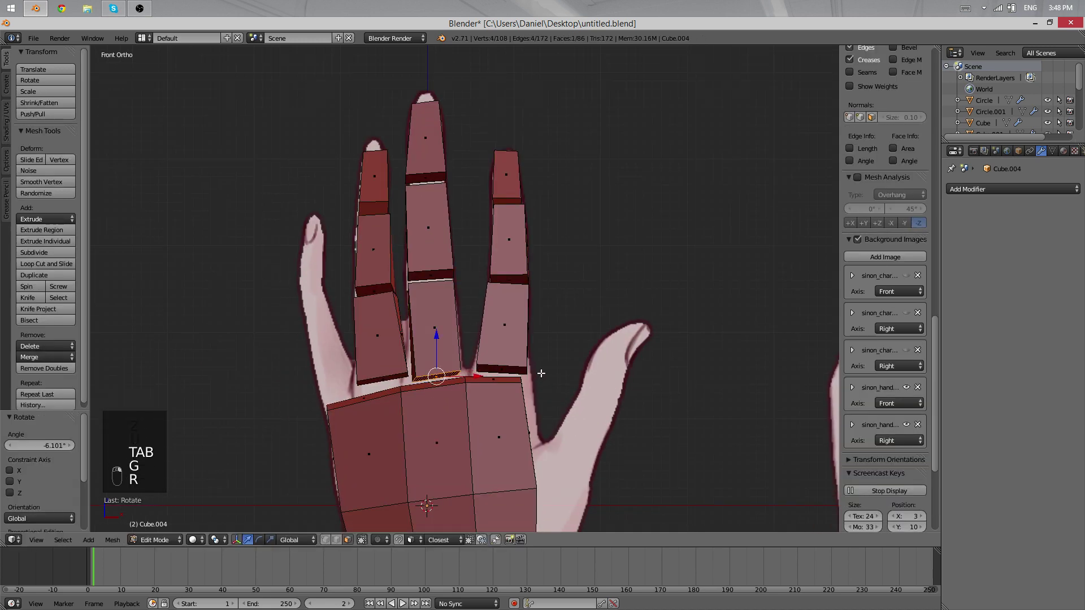
Step: Shift the middle finger's base face, scale it to 1.123 along X and readjust its angle
key("g")
left_click(548, 375)
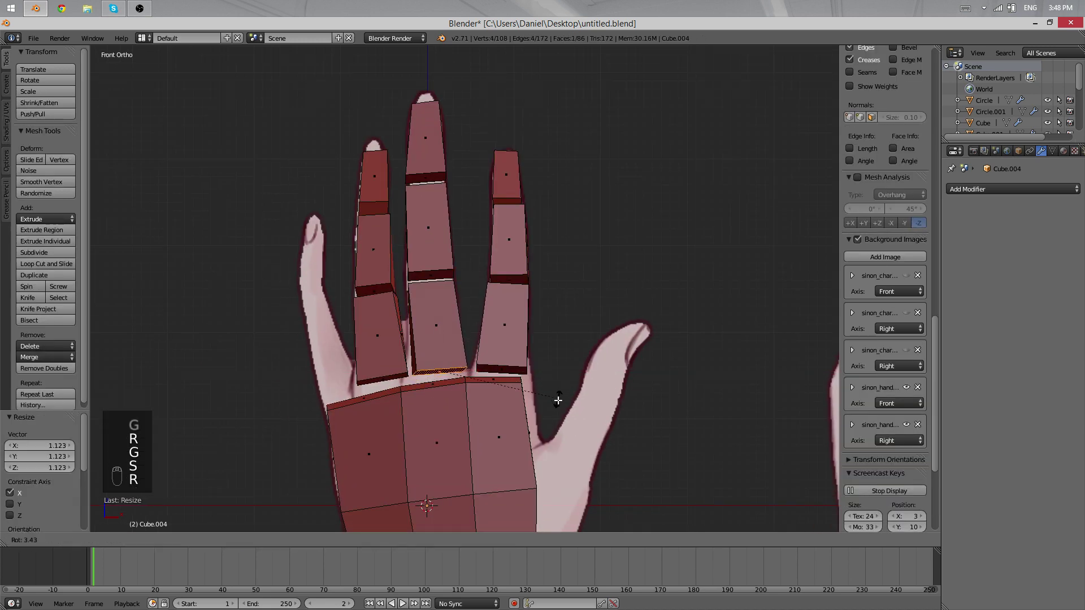
left_click(557, 401)
Step: Rotate the ring finger's base face and its whole tip segment to follow the finger's direction
key("r")
left_click(537, 403)
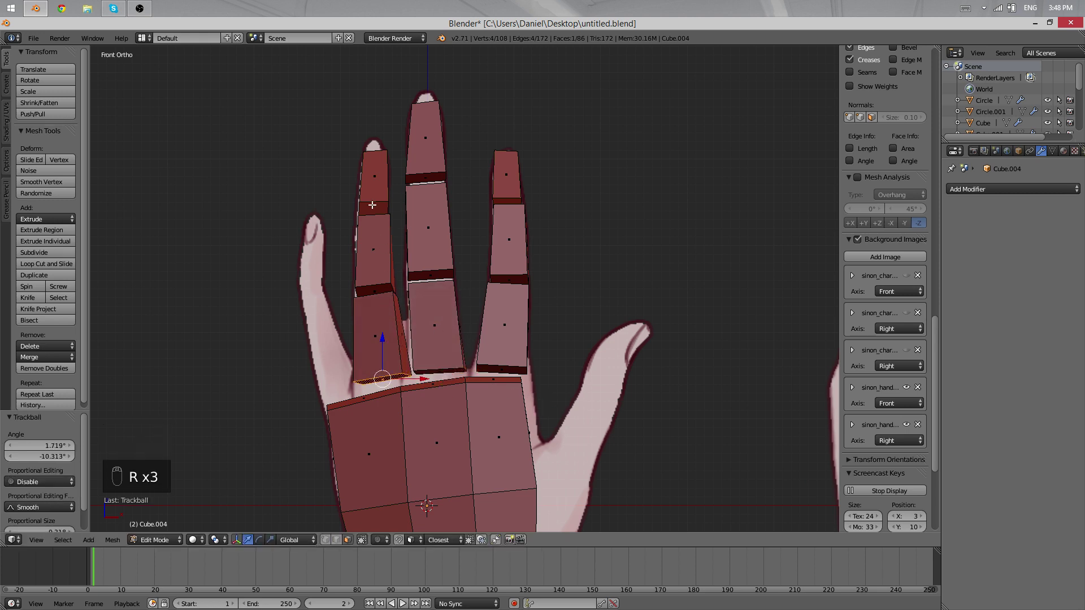
key("l")
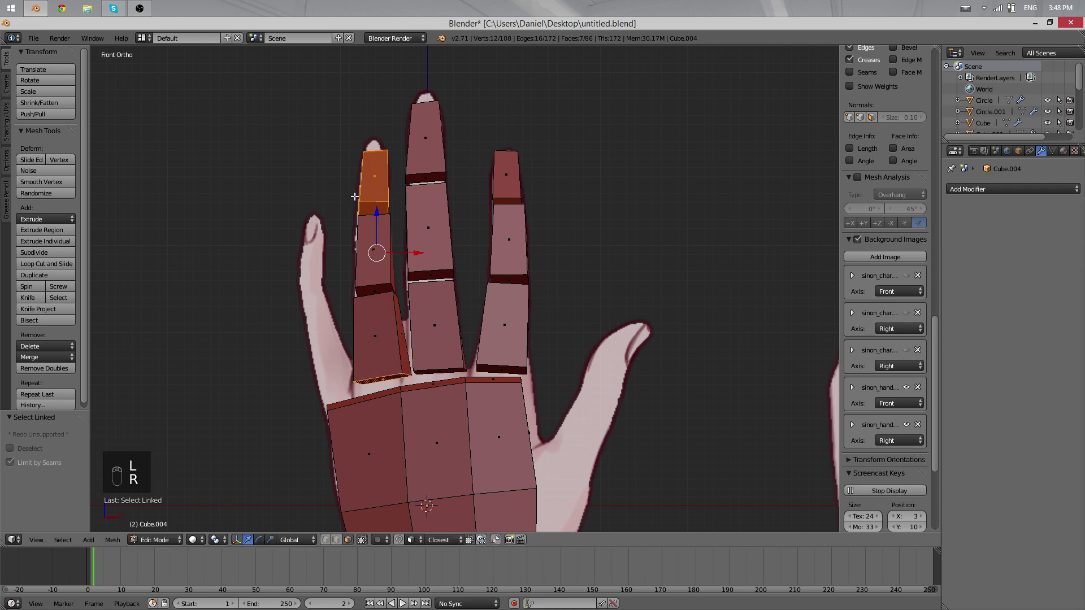
key("a")
key("grave")
right_click(369, 183)
key("2")
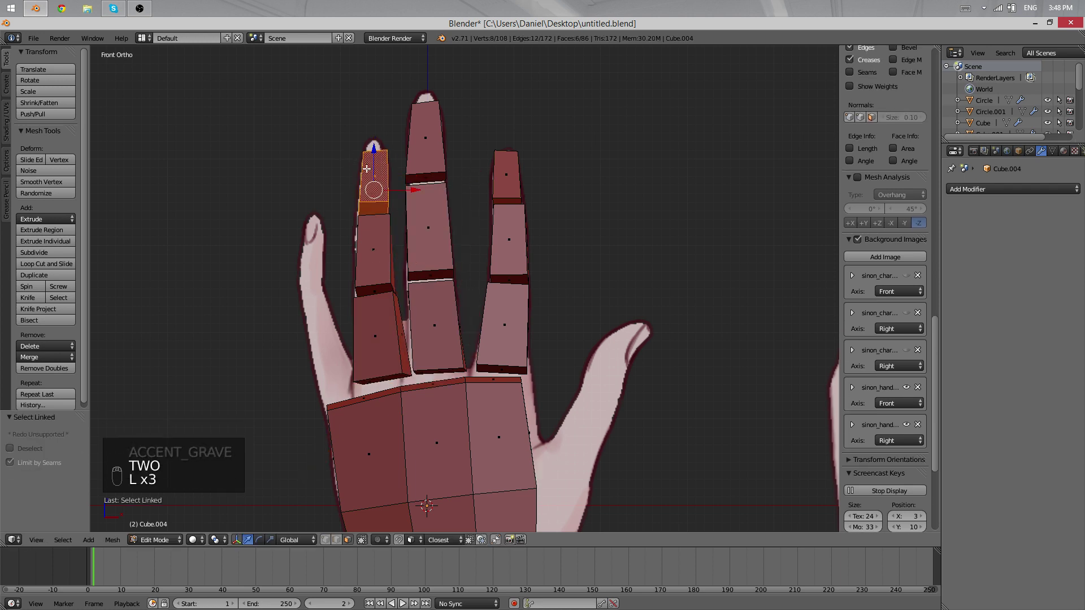
left_click(455, 183)
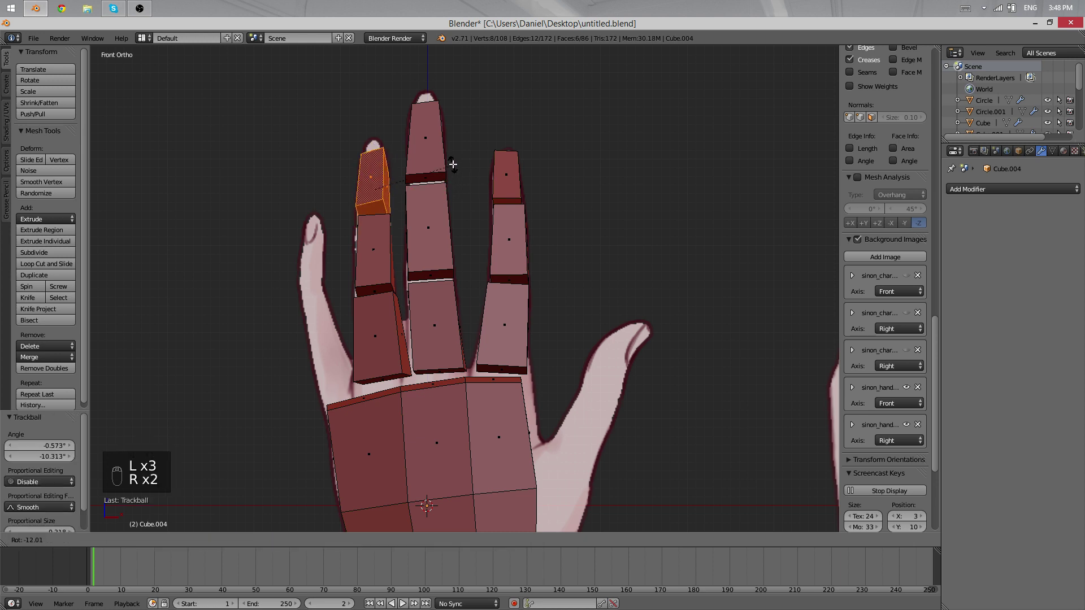
left_click(455, 168)
left_click(459, 171)
key("a")
Step: Trackball-rotate the upper end face of the ring finger's middle segment by -2.865° and -9.167°
right_click(373, 231)
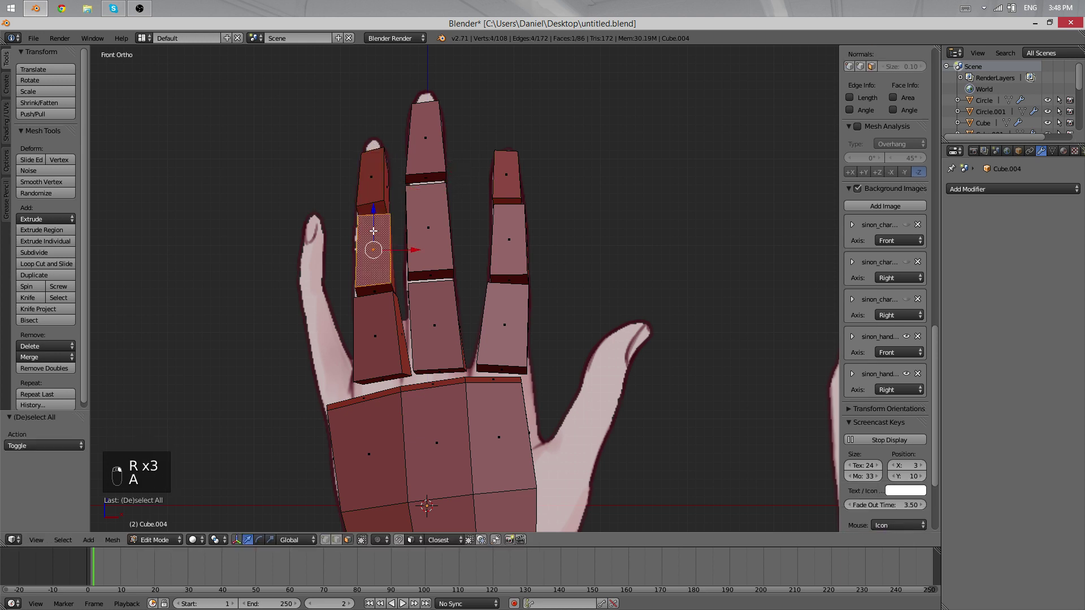
key("z")
key("z")
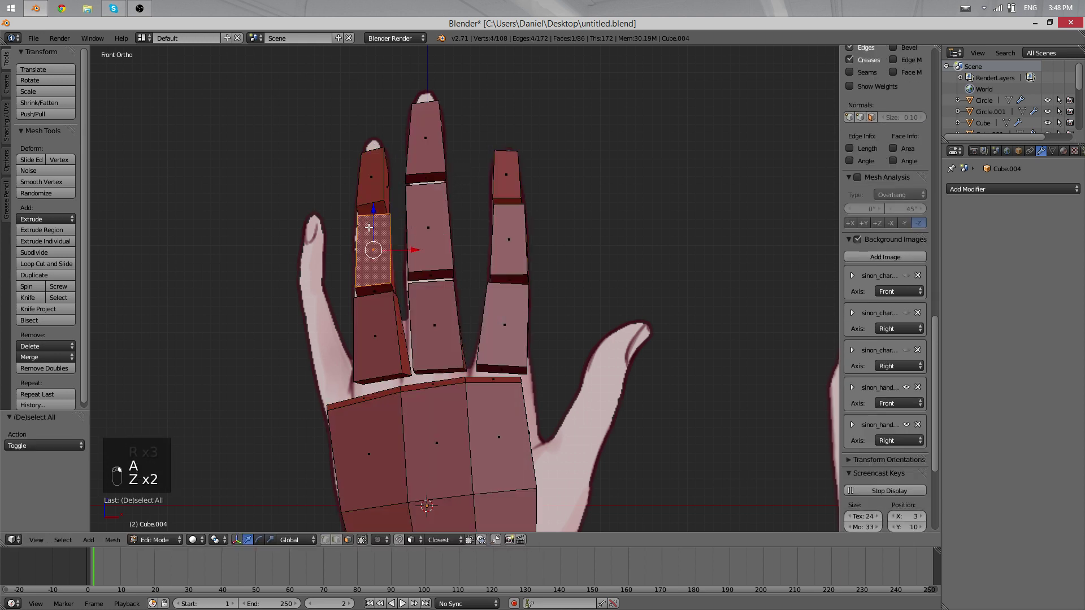
key("z")
key("z")
key("r")
left_click(436, 216)
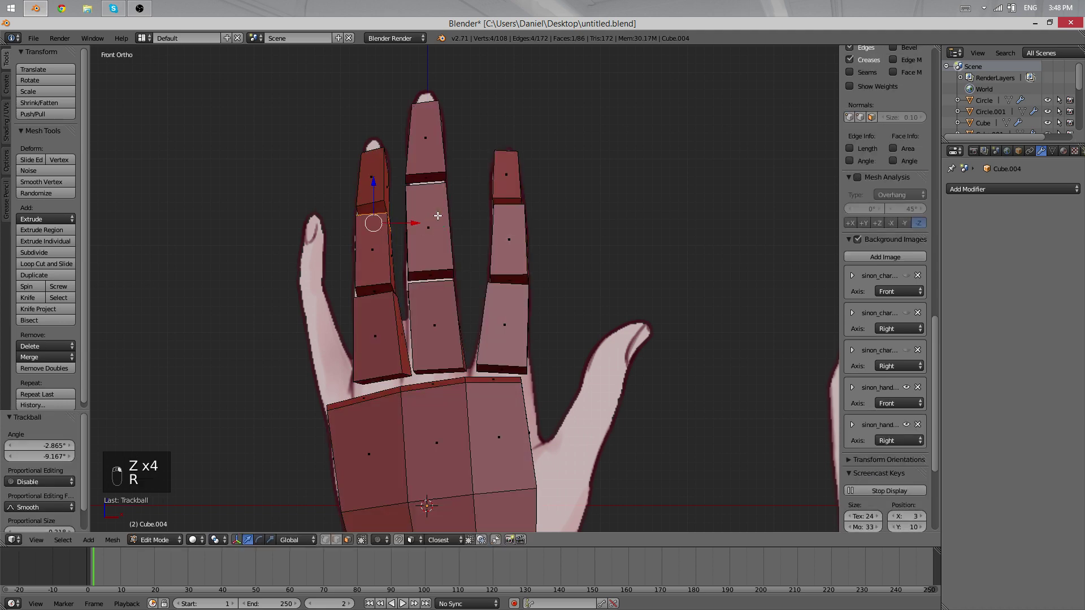
Step: Viewing the hand from below, move the inner corner vertices at the root of the ring finger's base segment
key("Tab")
middle_click_drag(405, 314, 397, 400)
key("Tab")
key("Tab")
key("Tab")
key("Tab")
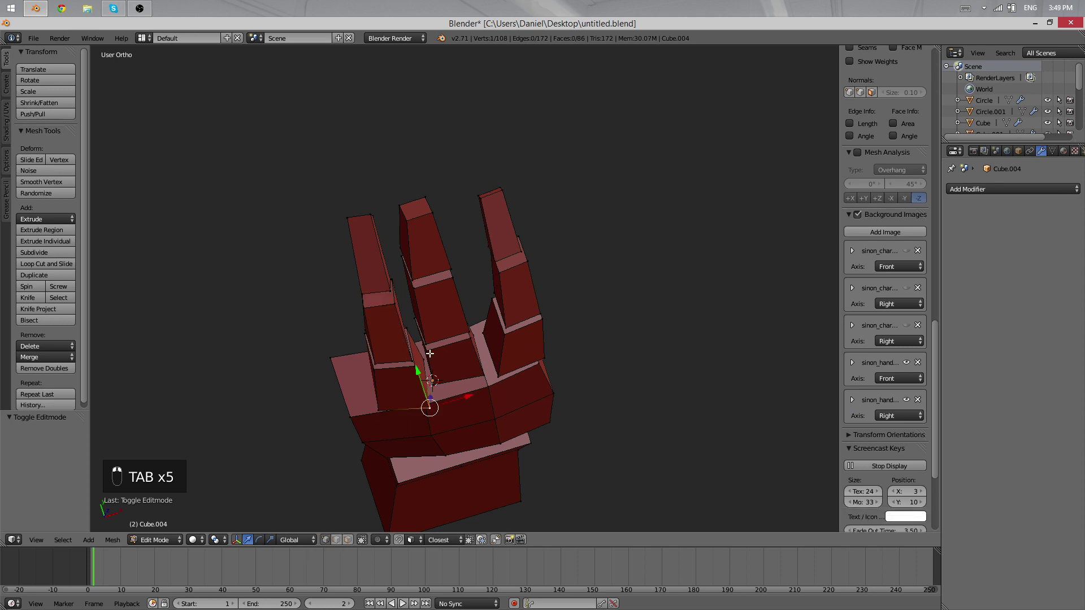
right_click(430, 407, "shift")
middle_click_drag(440, 346, 443, 218)
key("g")
left_click(471, 427)
key("g")
left_click(469, 433)
middle_click_drag(508, 390, 382, 196)
key("Tab")
middle_click_drag(380, 244, 349, 313)
key("Tab")
key("a")
key("a")
key("a")
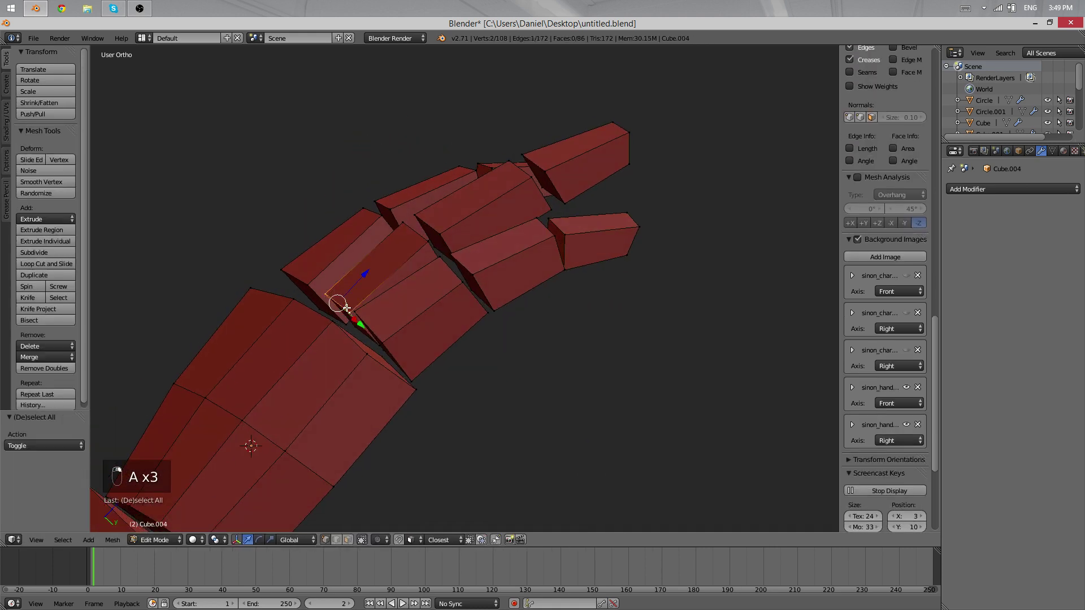
Step: Move and rotate the root face of the middle finger's base segment to line it up with the palm
key("l")
key("z")
mouse_move(434, 234)
middle_mouse_down()
mouse_move(470, 291)
mouse_move(396, 188)
middle_mouse_up()
key("b")
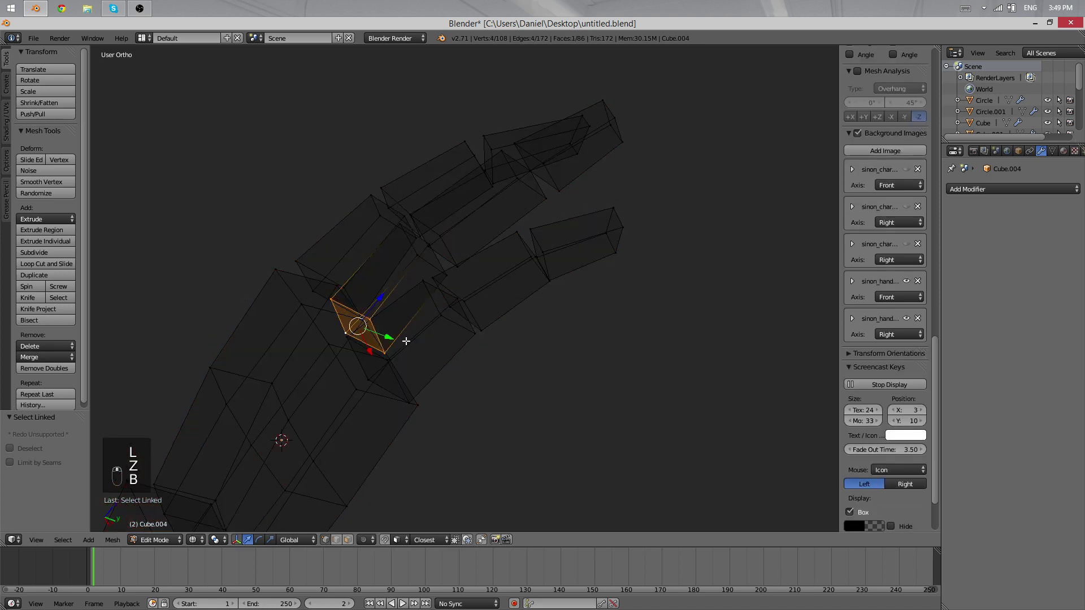
key("z")
key("g")
middle_click_drag(401, 360, 434, 410)
left_click(358, 328)
left_click(541, 335)
key("g")
left_click(536, 332)
key("Tab")
Step: Move the facing corner vertices at the joint between the middle finger's middle and tip segments
scroll(369, 423, "down", 2)
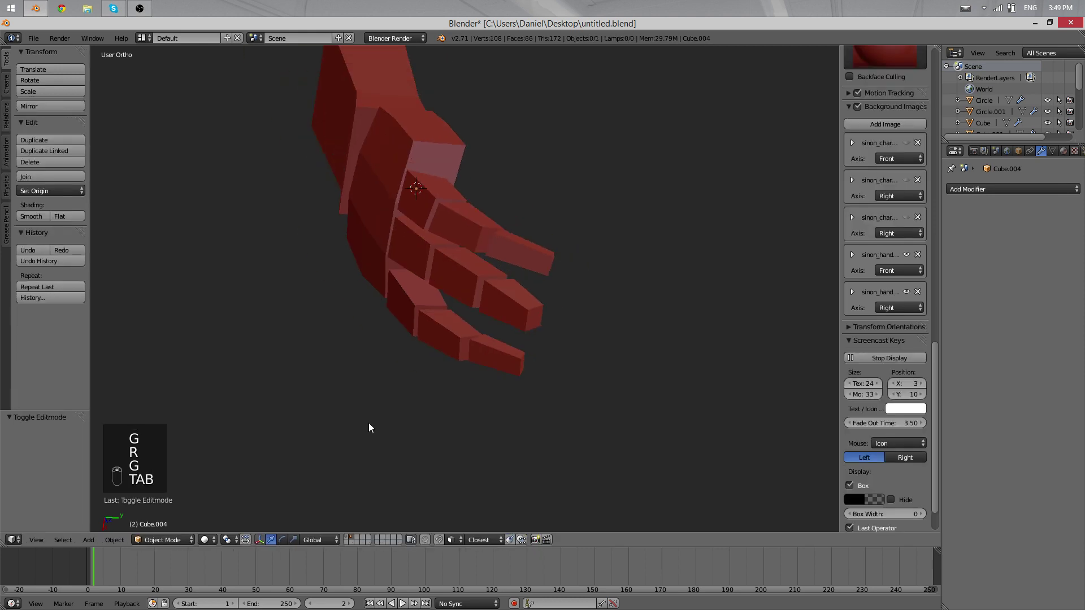
middle_click_drag(369, 423, 494, 244)
scroll(358, 262, "up", 3)
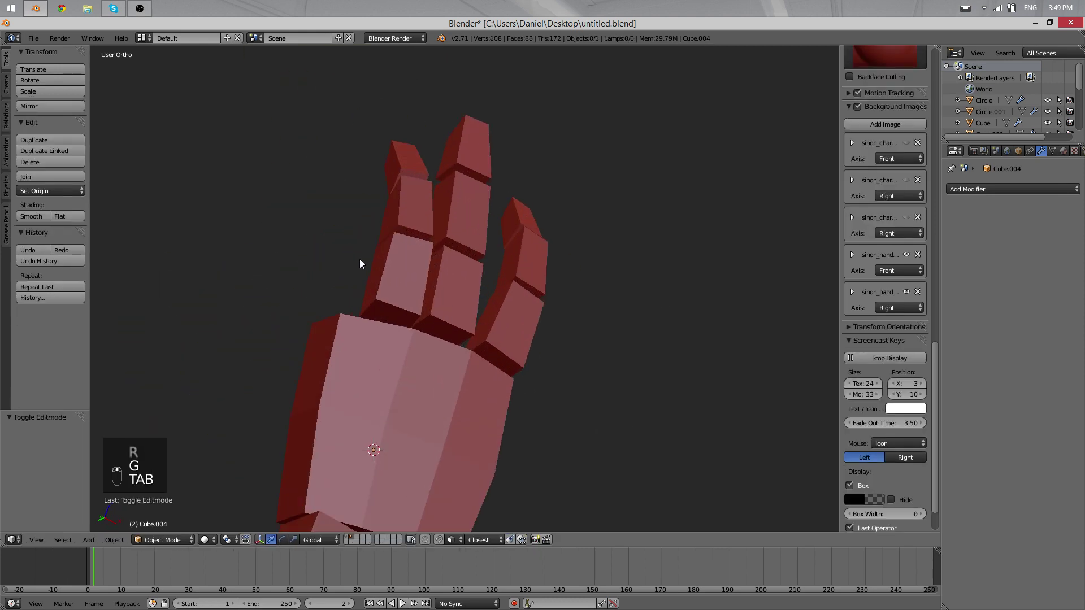
key("Tab")
key("z")
right_click(409, 190)
right_click(437, 192, "shift")
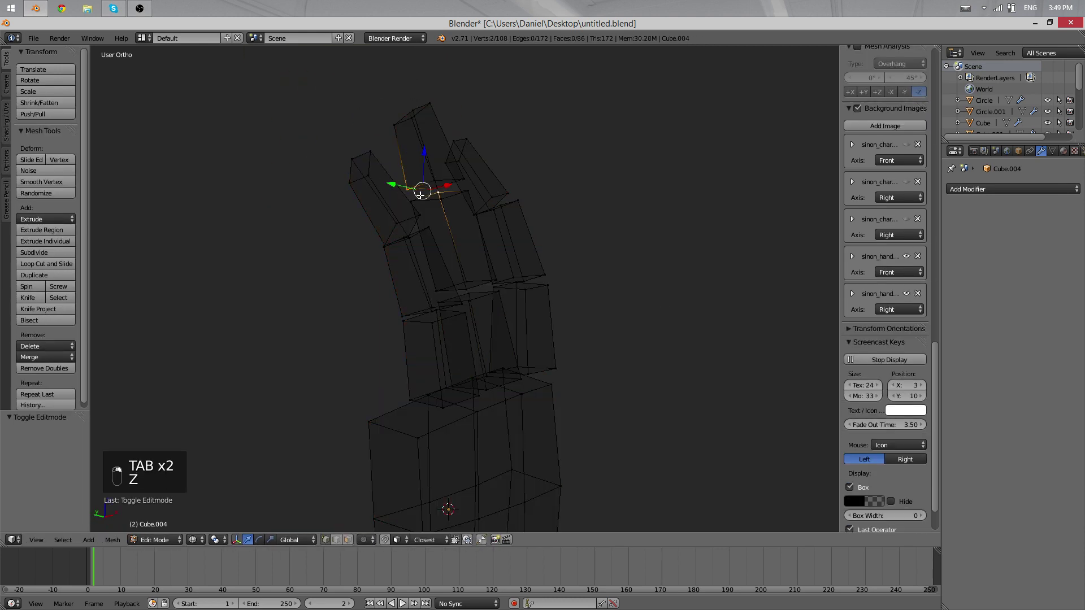
right_click(412, 197, "shift")
key("b")
mouse_move(468, 226)
middle_mouse_down()
mouse_move(425, 162)
mouse_move(462, 228)
mouse_move(495, 219)
mouse_move(416, 283)
mouse_move(468, 236)
middle_mouse_up()
right_click(394, 121, "shift")
key("z")
key("g")
left_click(501, 212)
left_click(464, 237)
key("Tab")
Step: Move the two facing end faces at the joint between the middle finger's base and middle segments
scroll(454, 256, "down", 3)
middle_click_drag(391, 374, 416, 313)
key("Tab")
scroll(416, 313, "up", 5)
right_click(422, 294, "alt")
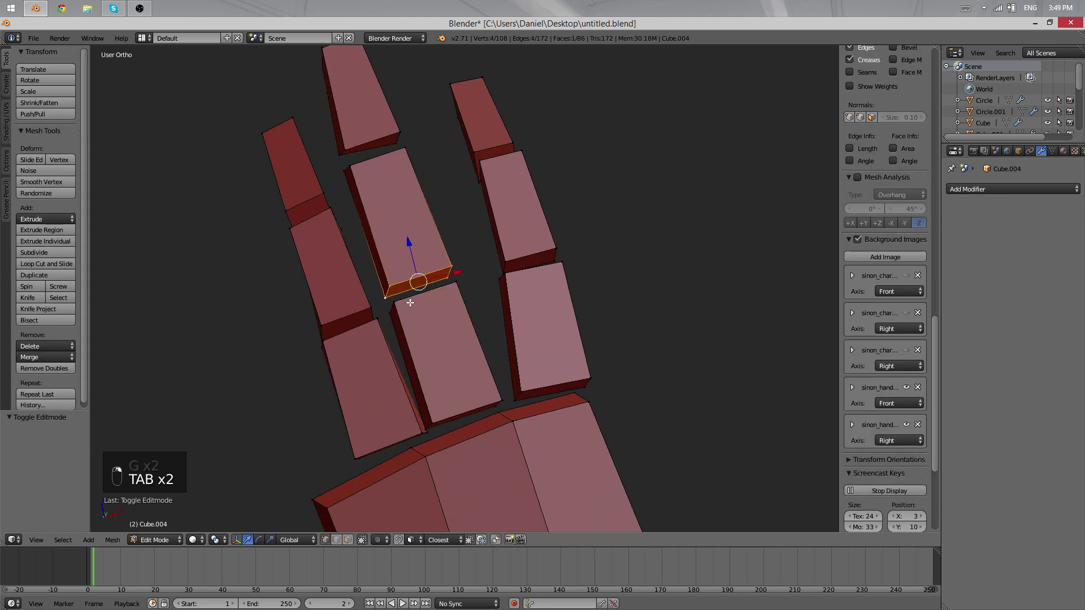
key("z")
key("alt+shift+super")
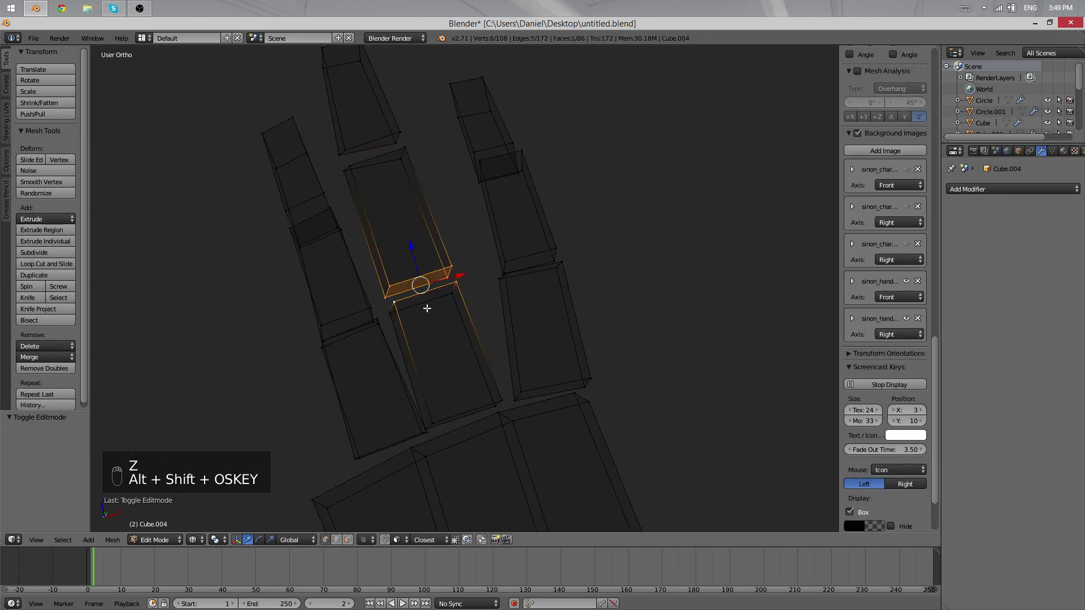
key("z")
mouse_move(434, 303)
middle_mouse_down()
mouse_move(453, 332)
mouse_move(436, 337)
mouse_move(451, 327)
mouse_move(565, 341)
middle_mouse_up()
key("g")
left_click(376, 341)
key("Tab")
Step: In front view, fit the ring-side corner vertices at the middle finger's upper joint to the reference, moving the tip segment's corner 0.039 along X
scroll(384, 341, "down", 7)
scroll(473, 342, "down", 3)
middle_click_drag(473, 343, 465, 322, "alt")
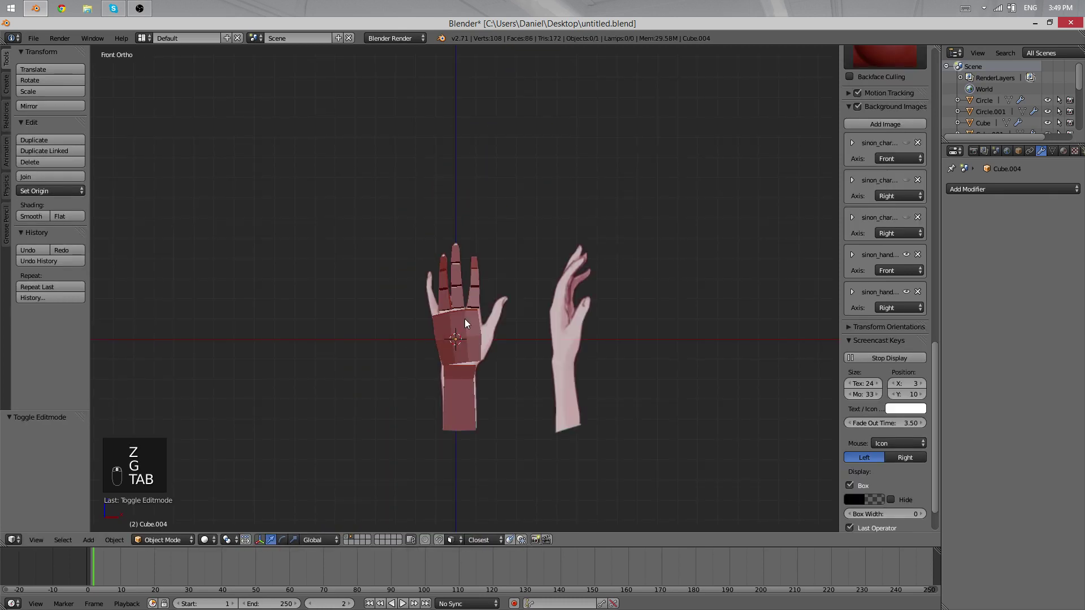
scroll(461, 288, "up", 7)
key("Tab")
key("Tab")
key("Tab")
key("z")
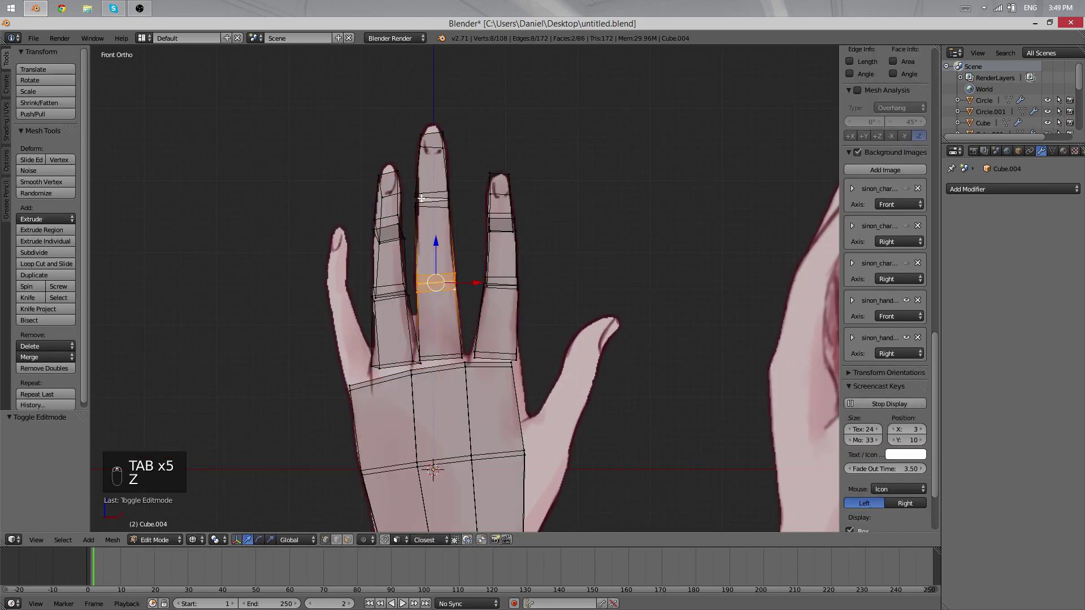
right_click(420, 198)
key("g")
left_click(424, 203)
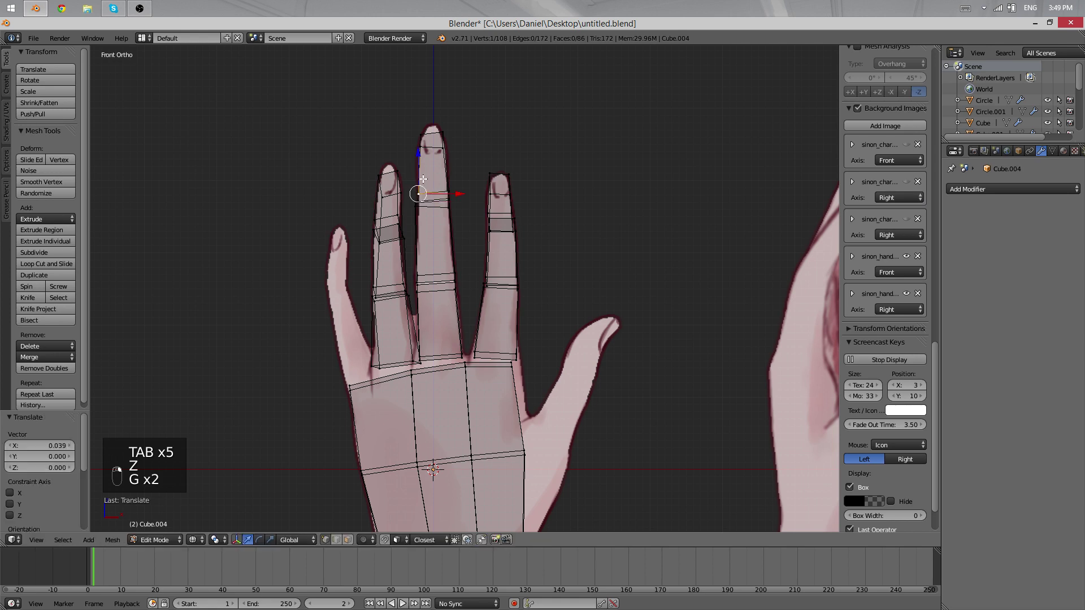
Step: Move the top end face of the middle finger's tip segment up by 0.117 along Z
key("a")
key("b")
left_click_drag(460, 164, 409, 121)
key("g")
left_click(385, 87)
key("z")
key("Tab")
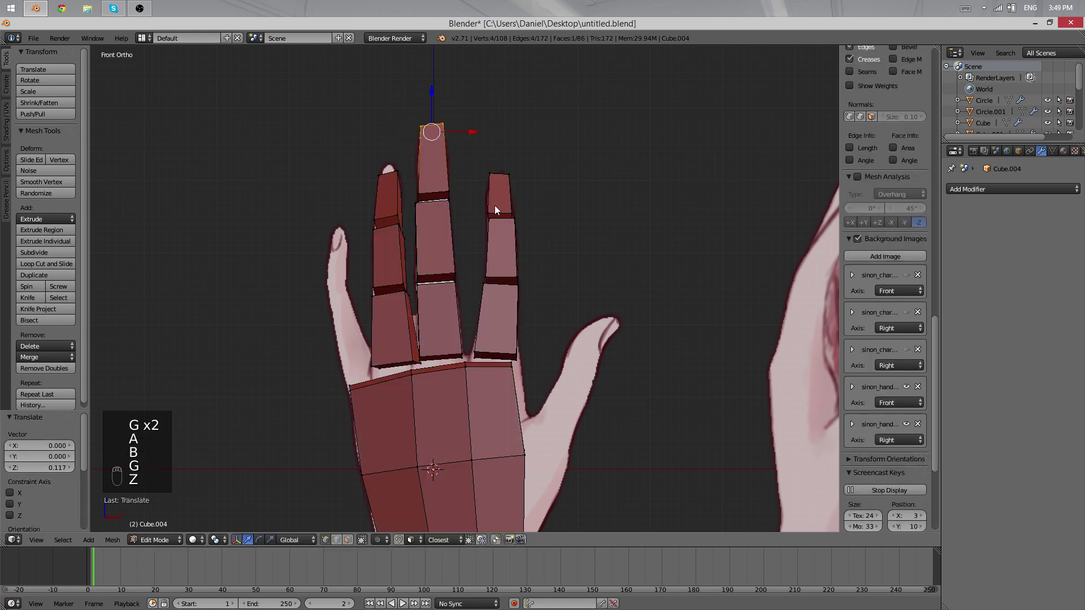
scroll(414, 370, "down", 2)
key("a")
key("a")
key("a")
scroll(392, 367, "up", 3)
key("Tab")
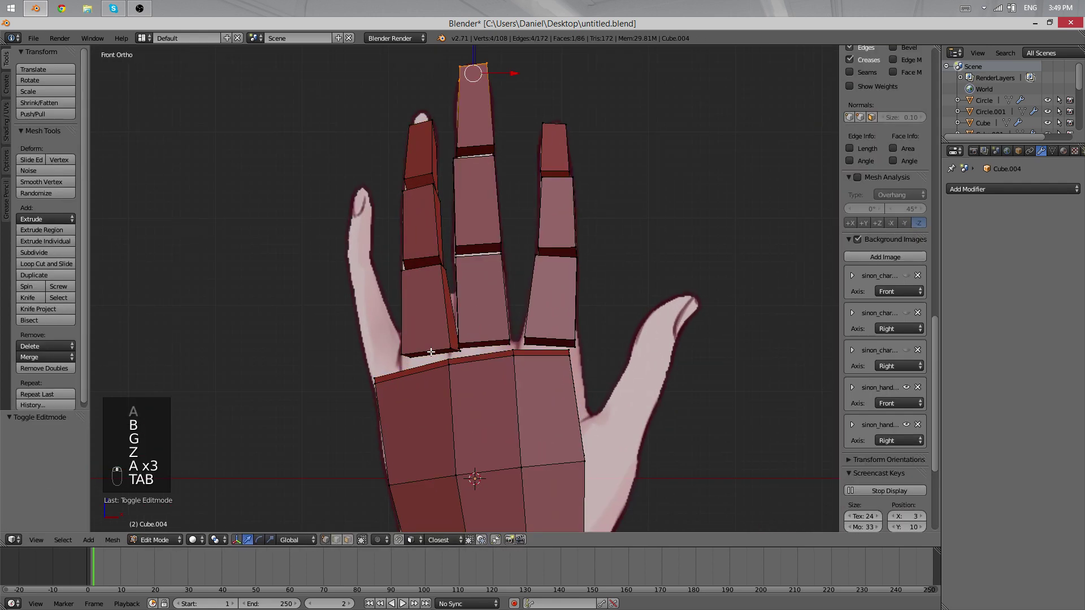
key("l")
key("a")
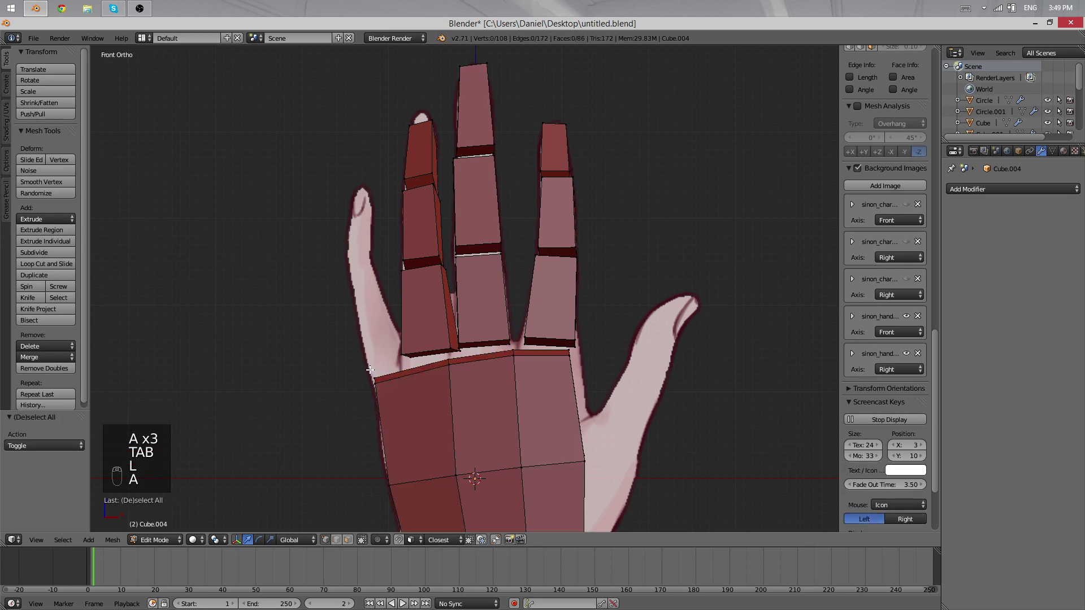
middle_click_drag(433, 338, 460, 326)
key("a")
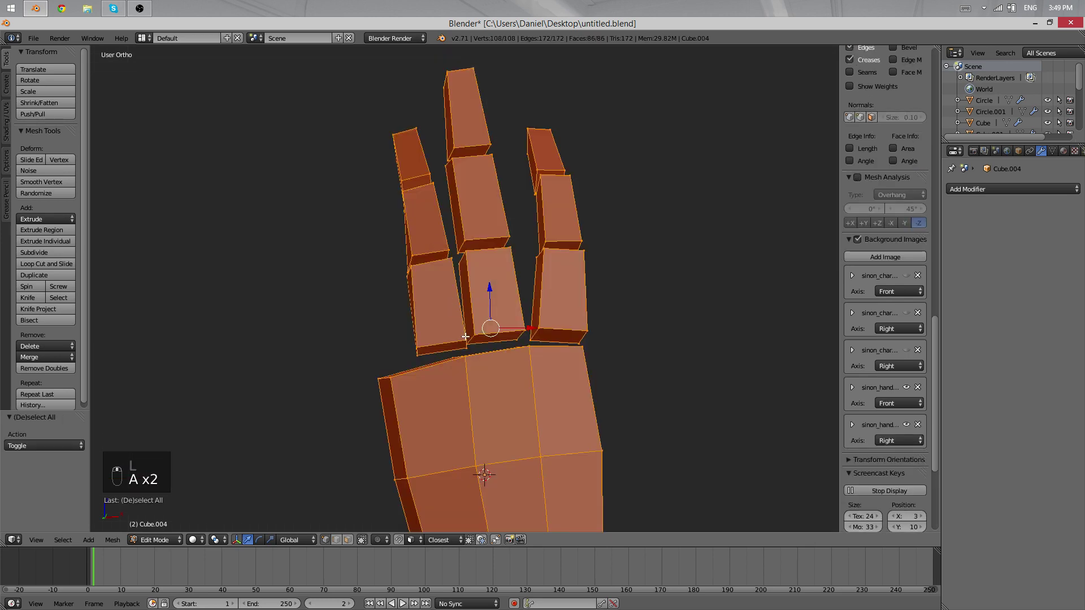
key("a")
key("l")
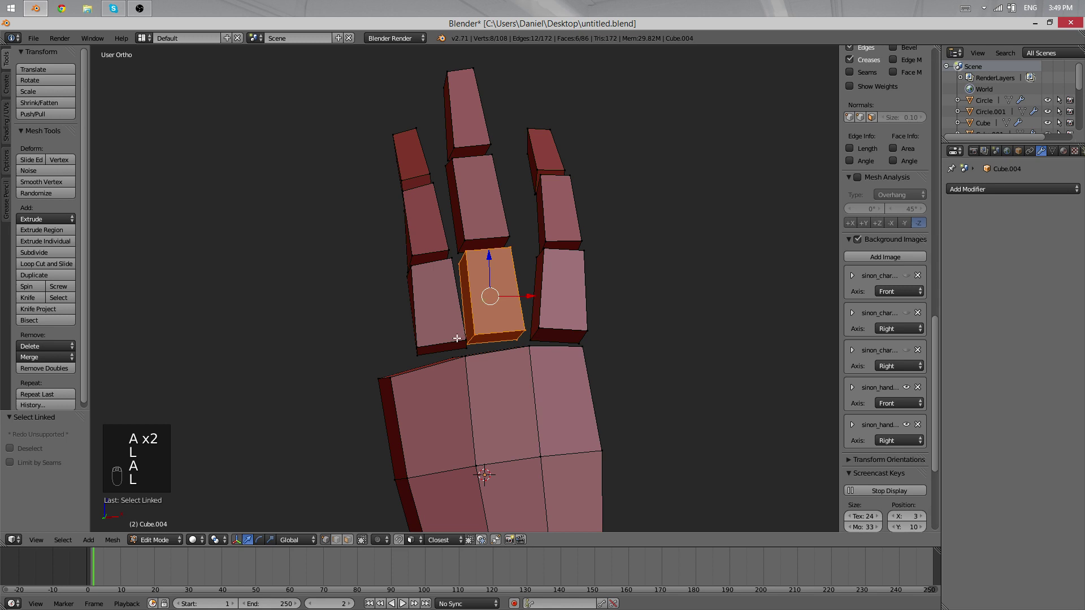
key("a")
key("l")
key("a")
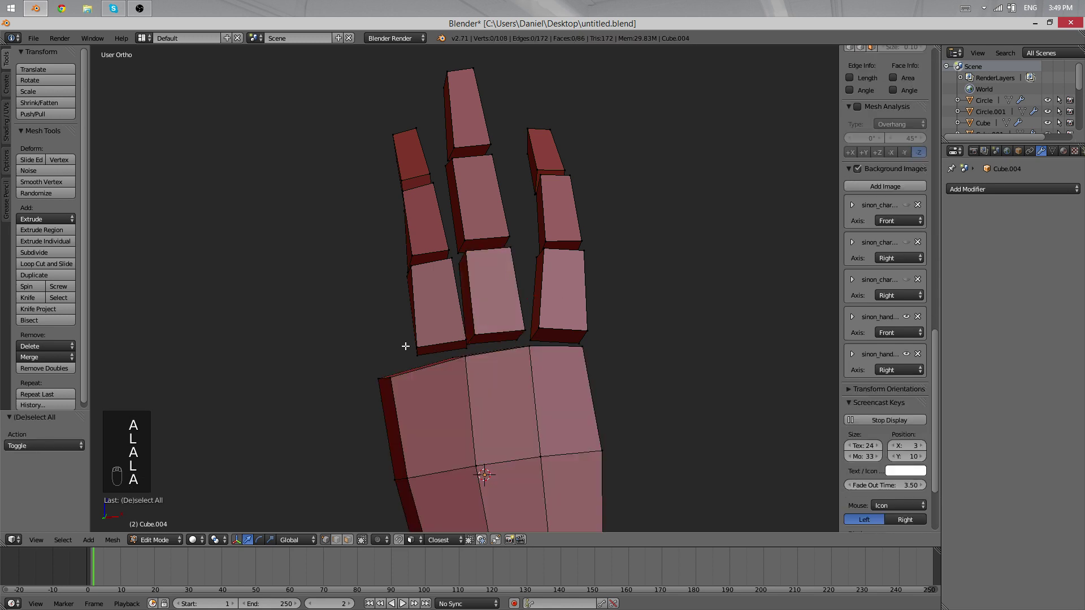
Step: Duplicate the ring finger's base segment, rotate the copy by -9.472° and place it at the little finger's root
key("l")
key("l")
key("z")
middle_click_drag(484, 287, 455, 303)
key("shift+d")
key("r")
key("g")
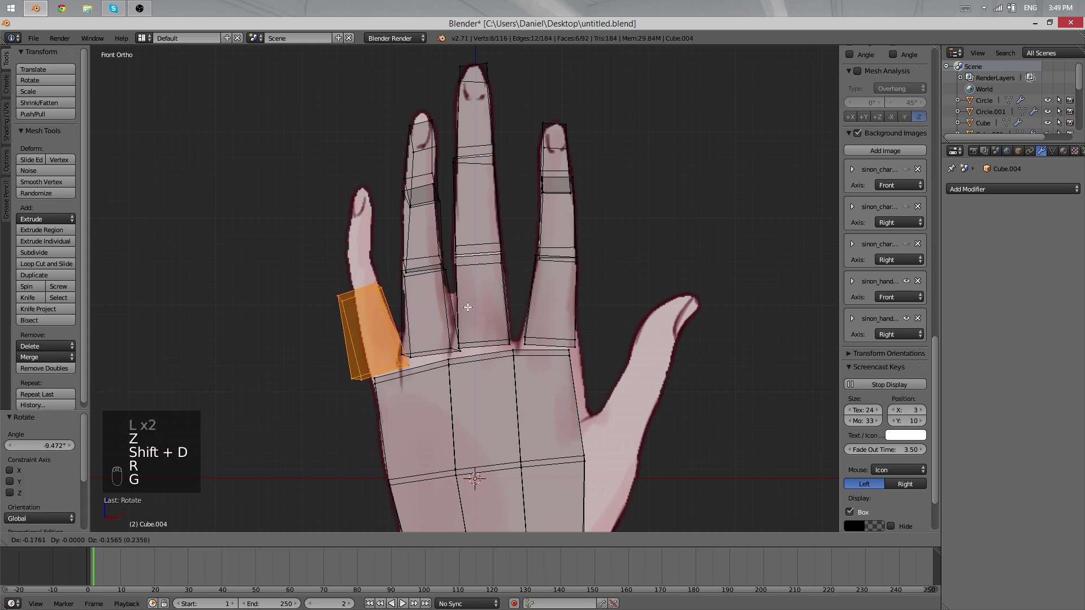
Step: Scale the little finger's base segment down and shift it by 0.143 along X and -0.046 along Z to fit the reference
key("s")
left_click(439, 300)
key("g")
left_click(452, 302)
key("s")
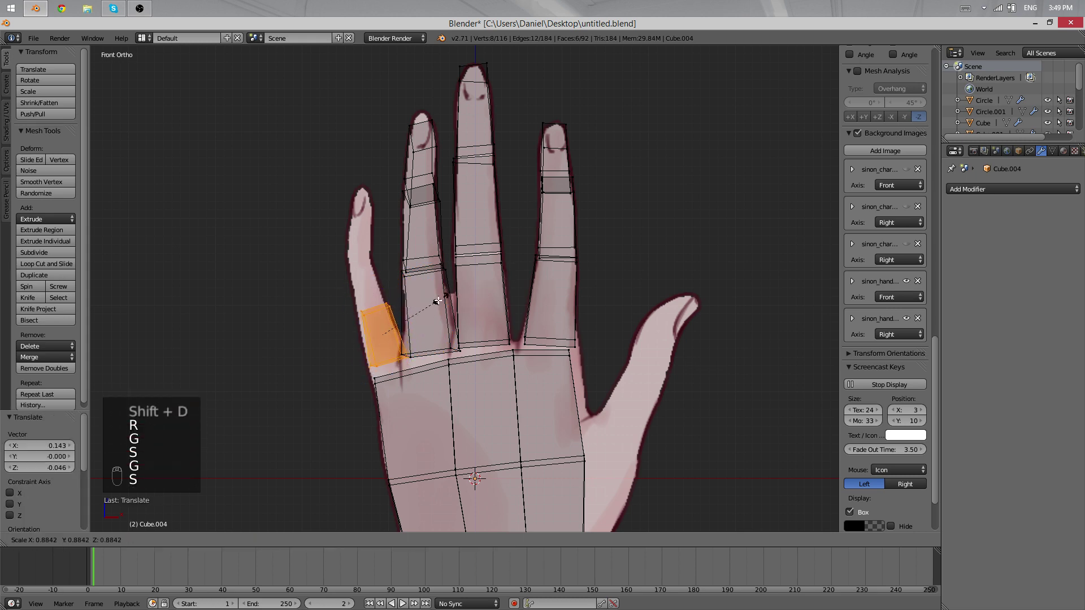
left_click(439, 306)
Step: Move the little finger's base segment mainly 0.210 along Y and scale it by 1.190 along Y
key("z")
middle_click_drag(395, 325, 566, 226)
key("g")
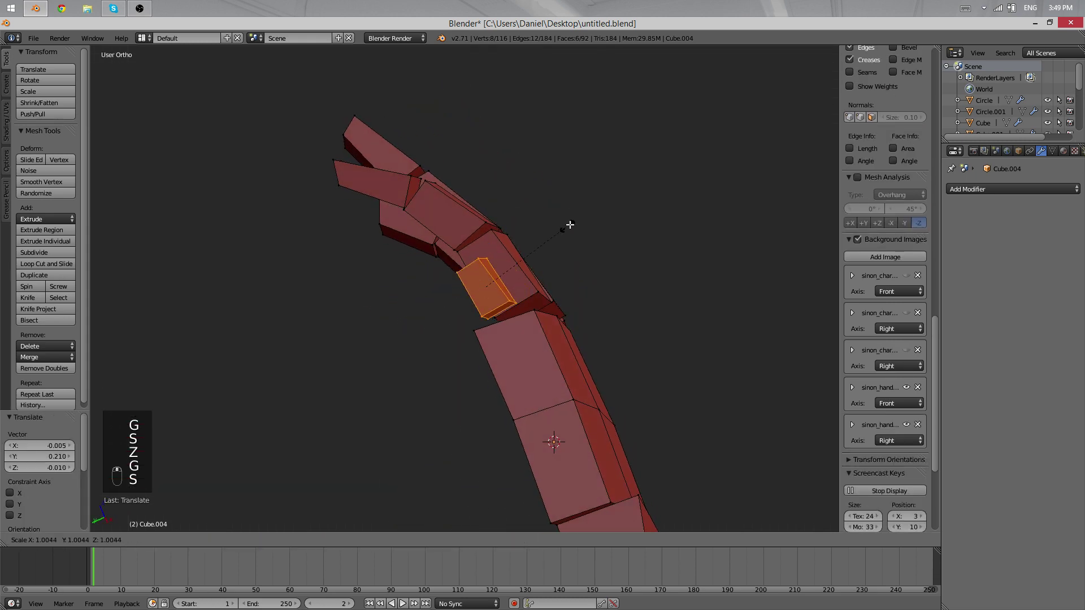
left_click(591, 232)
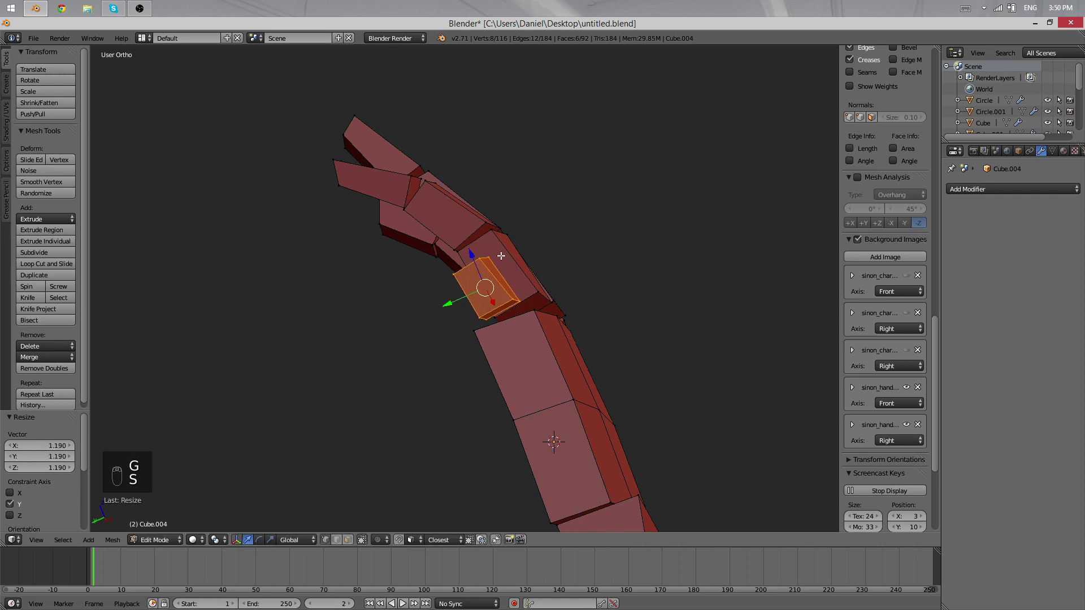
Step: Move the upper end face of the little finger's base segment to follow the finger in the right reference view
right_click(479, 260)
right_click(488, 259, "shift")
right_click(457, 274, "shift")
middle_click_drag(458, 273, 406, 299)
key("g")
left_click(511, 301)
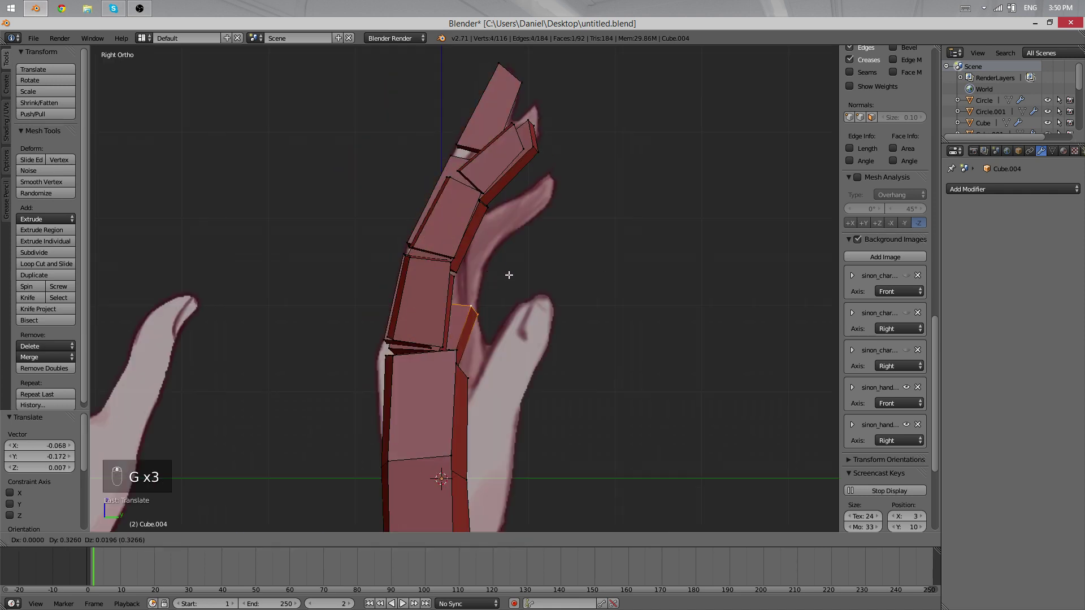
Step: Move the palm's outer corner together with the little finger's outer root corner by -0.058, 0.025 and -0.030 along X, Y and Z
middle_click_drag(491, 283, 390, 368)
key("g")
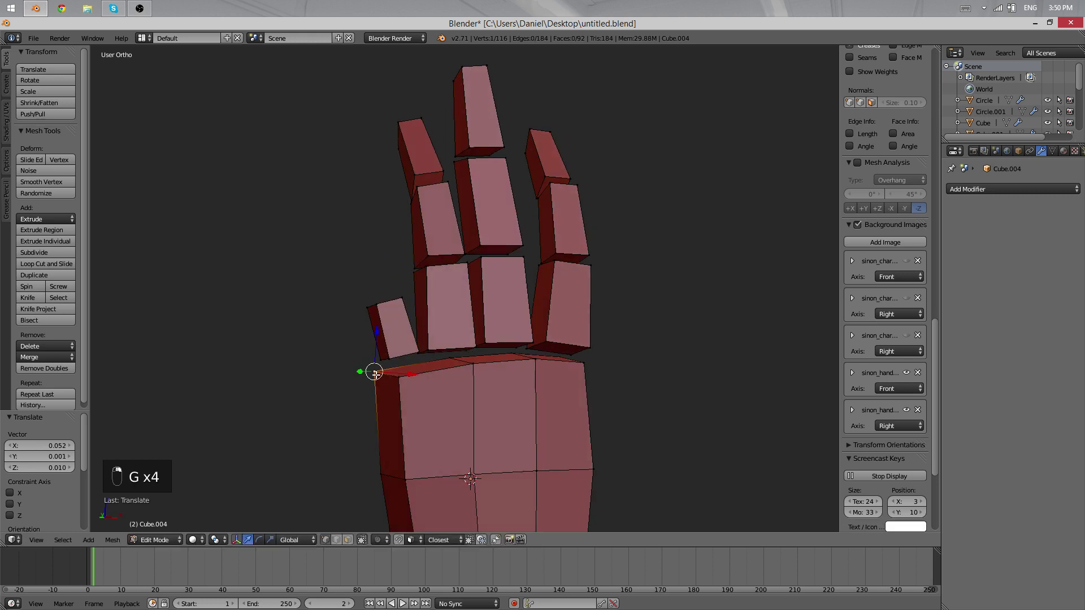
right_click(389, 362)
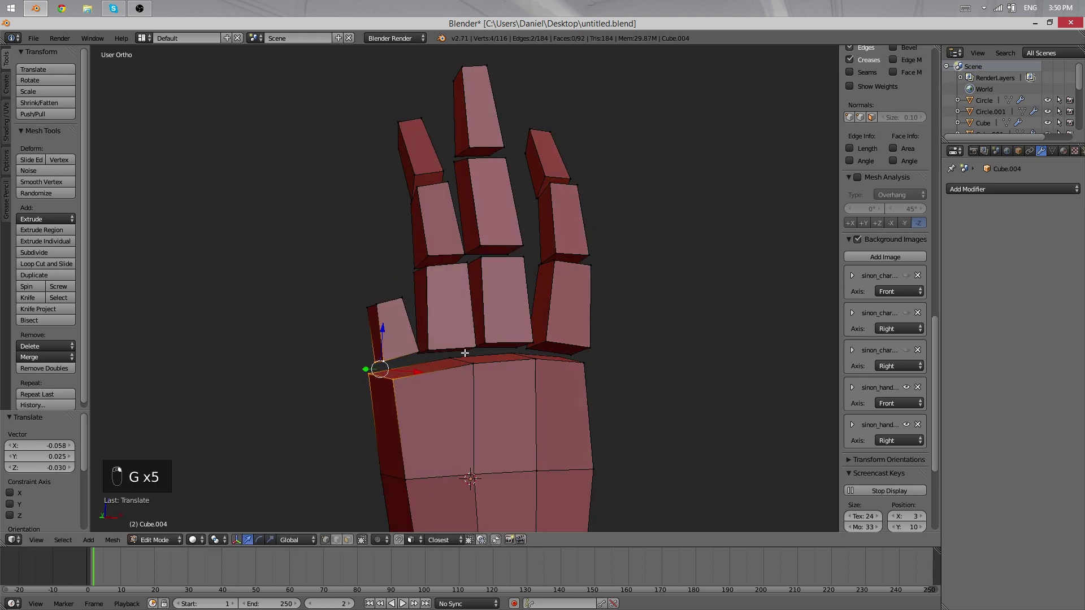
Step: Move the adjoining root corner vertices between the little finger's and ring finger's base segments
key("Tab")
scroll(463, 353, "down", 6)
middle_click_drag(463, 353, 426, 346)
scroll(390, 292, "up", 3)
middle_click_drag(389, 292, 404, 305)
key("Tab")
scroll(417, 356, "up", 3)
middle_click_drag(418, 357, 437, 368)
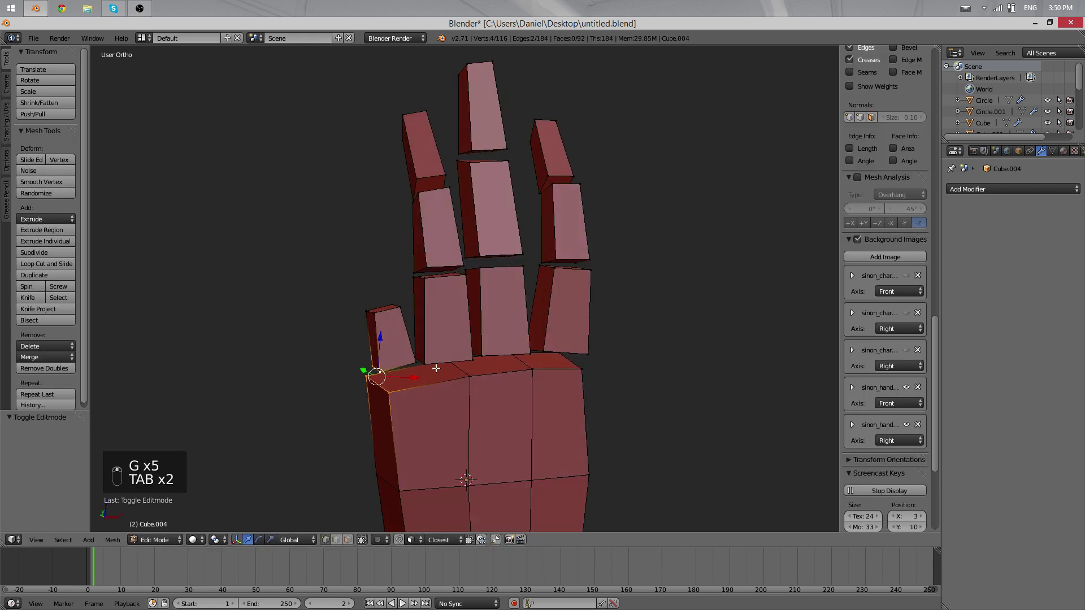
key("z")
right_click(407, 354)
key("z")
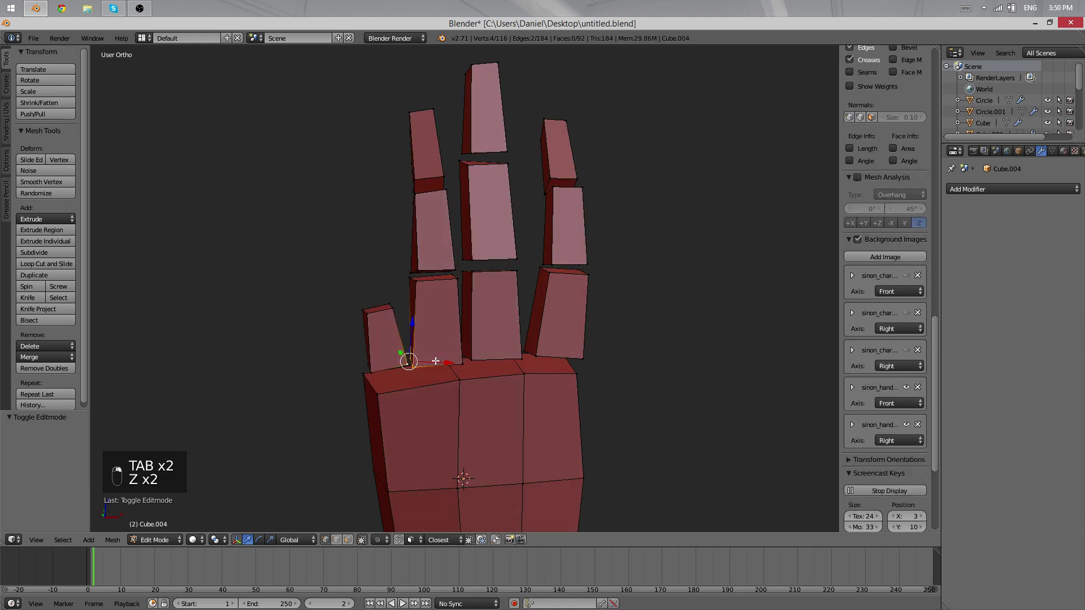
key("g")
Step: Viewing the hand from the other side, adjust the geometry at the finger roots beside the little finger
key("a")
mouse_move(418, 362)
middle_mouse_down()
mouse_move(478, 421)
mouse_move(504, 390)
mouse_move(424, 376)
middle_mouse_up()
key("l")
key("g")
left_click(513, 404)
right_click(502, 386)
key("g")
left_click(497, 386)
key("a")
Step: Scale the upper end face of the little finger's base segment up by about 1.3
right_click(425, 373)
right_click(406, 373)
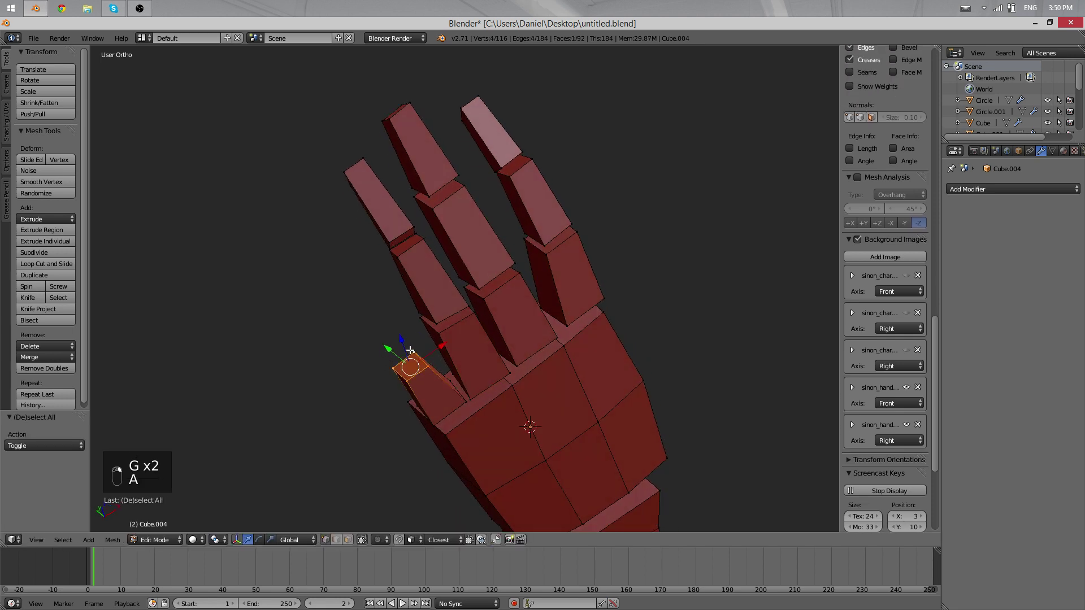
key("s")
key("y")
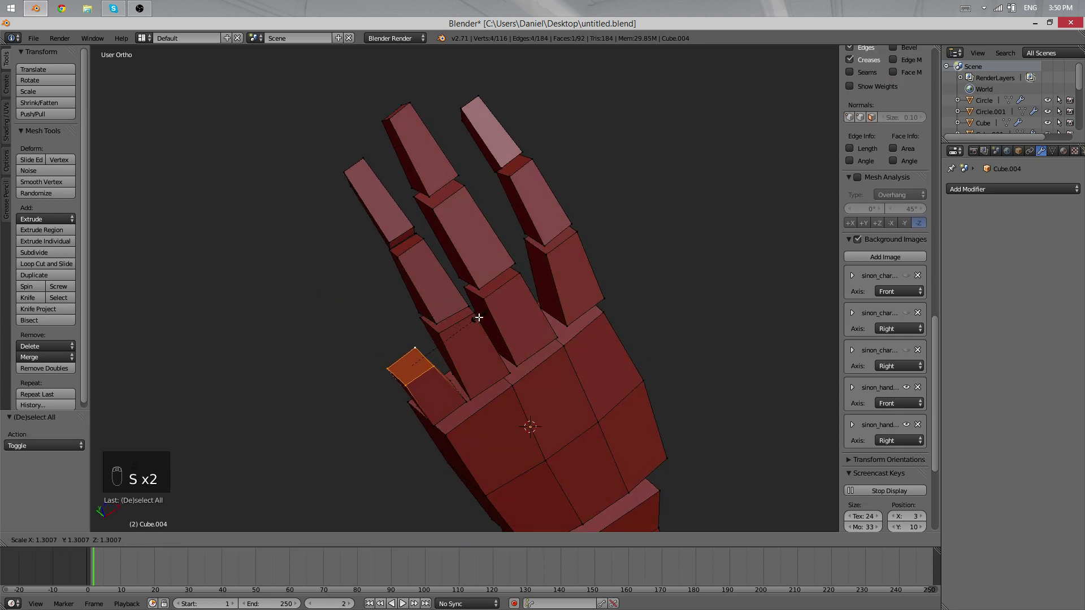
left_click(480, 317)
Step: Duplicate that end face and extrude it into the little finger's middle segment, moving its upper face 0.078 along X and -0.170 along Z
middle_click_drag(452, 334, 417, 215)
key("shift+d")
left_click(422, 315)
key("e")
left_click(394, 248)
left_click(384, 250)
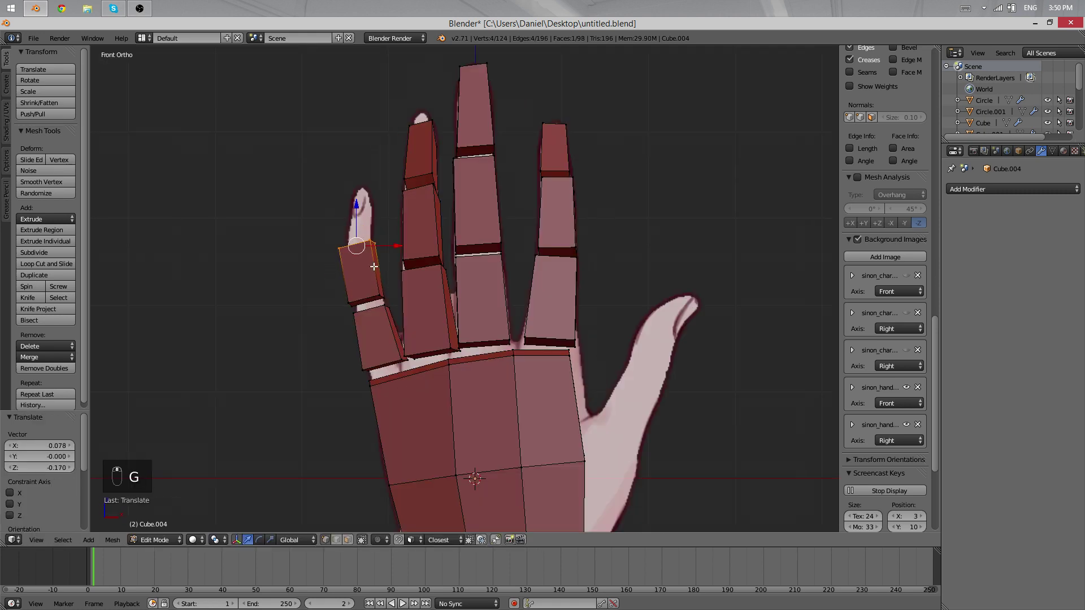
Step: Move the little finger's middle segment by 0.020 along X and -0.026 along Z, and scale its upper end face by 0.732
key("a")
key("l")
key("h")
key("ctrl+z")
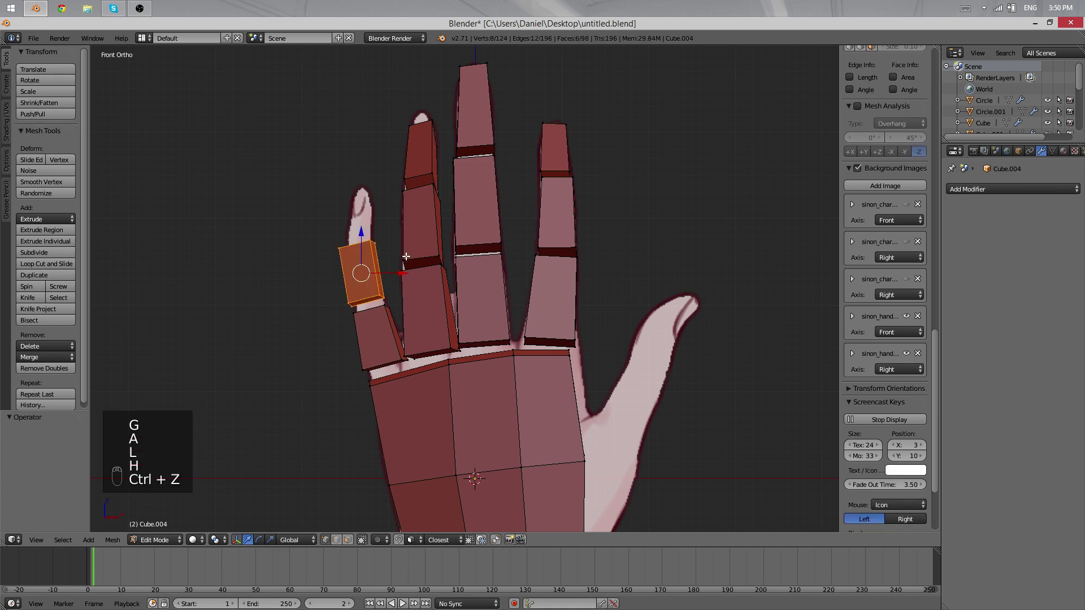
key("g")
left_click(383, 254)
key("z")
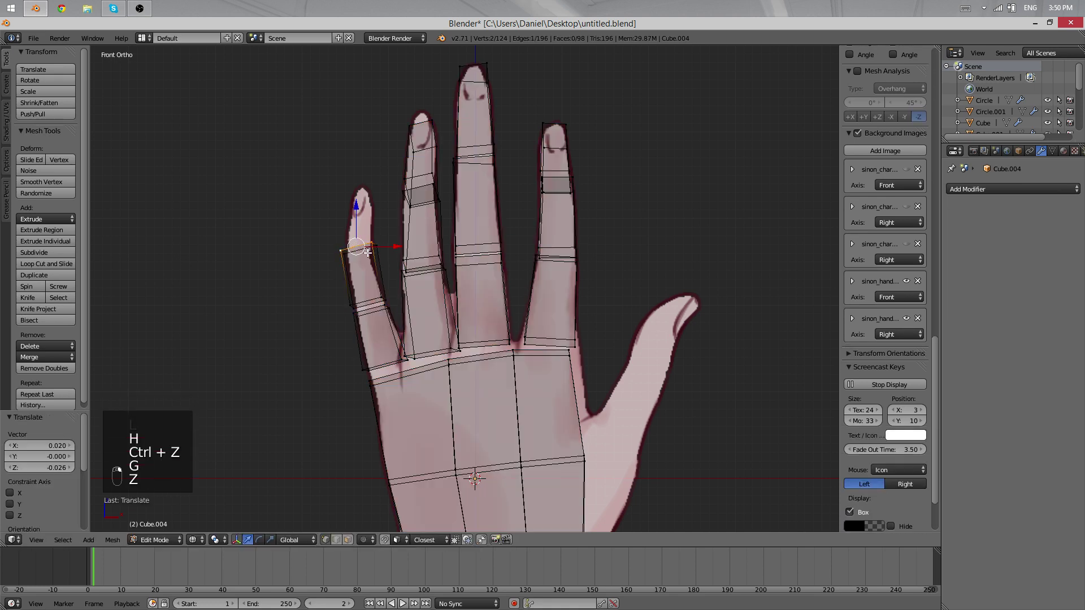
key("s")
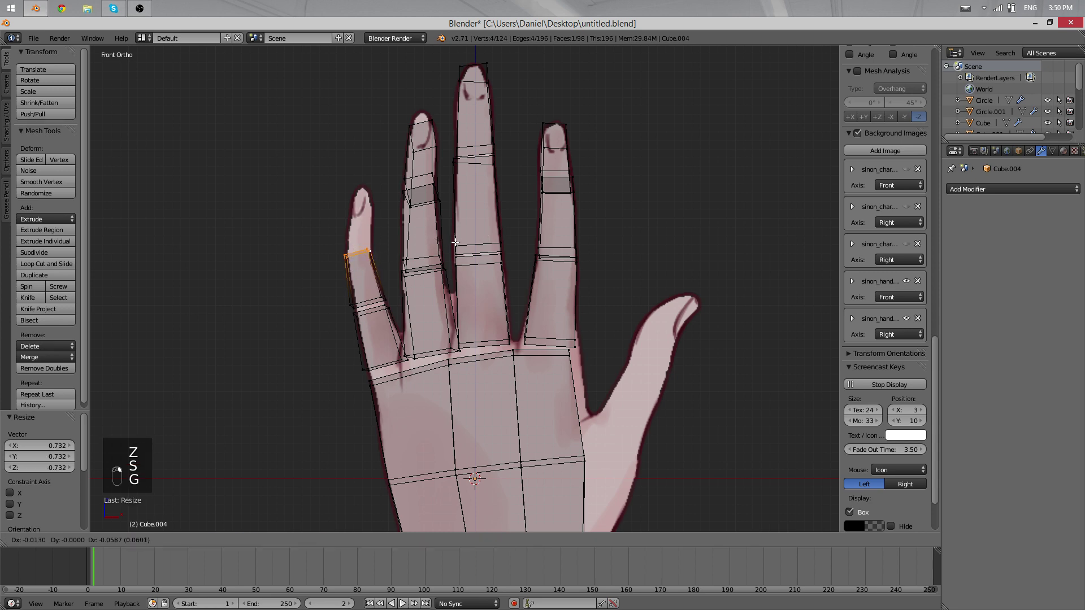
Step: Duplicate the middle segment's upper end face, rotate the copy by 7.599° and place it just above as the tip's base
key("shift+d")
left_click(477, 230)
key("r")
left_click(484, 250)
key("g")
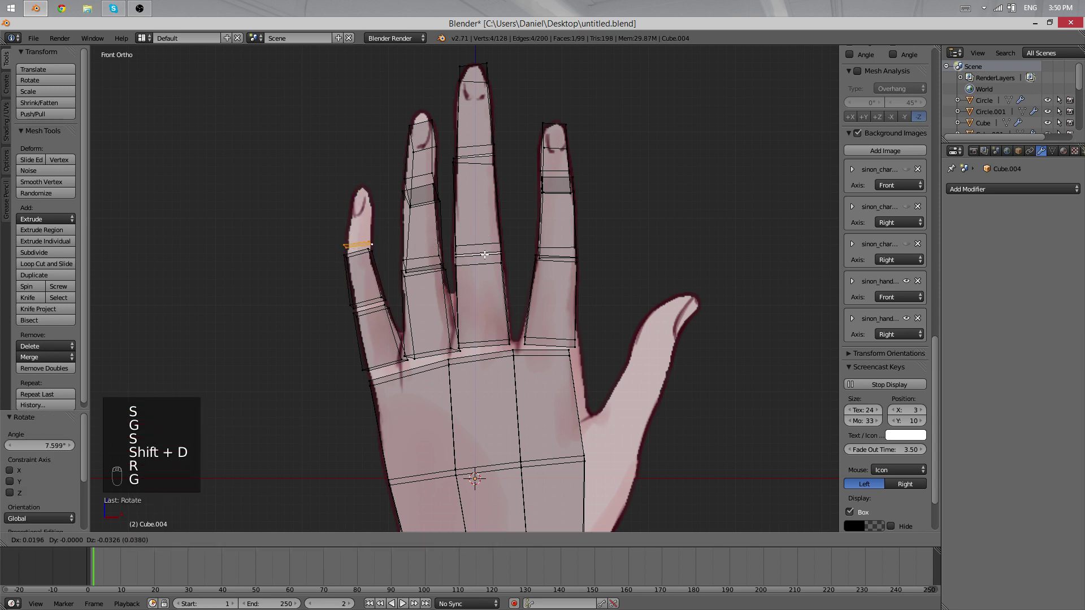
left_click(485, 255)
Step: Extrude the little finger's tip segment up to the fingertip, shift its end face 0.117 along X and -0.026 along Z, and rotate it about 12°
key("e")
left_click(505, 171)
key("g")
left_click(513, 176)
key("r")
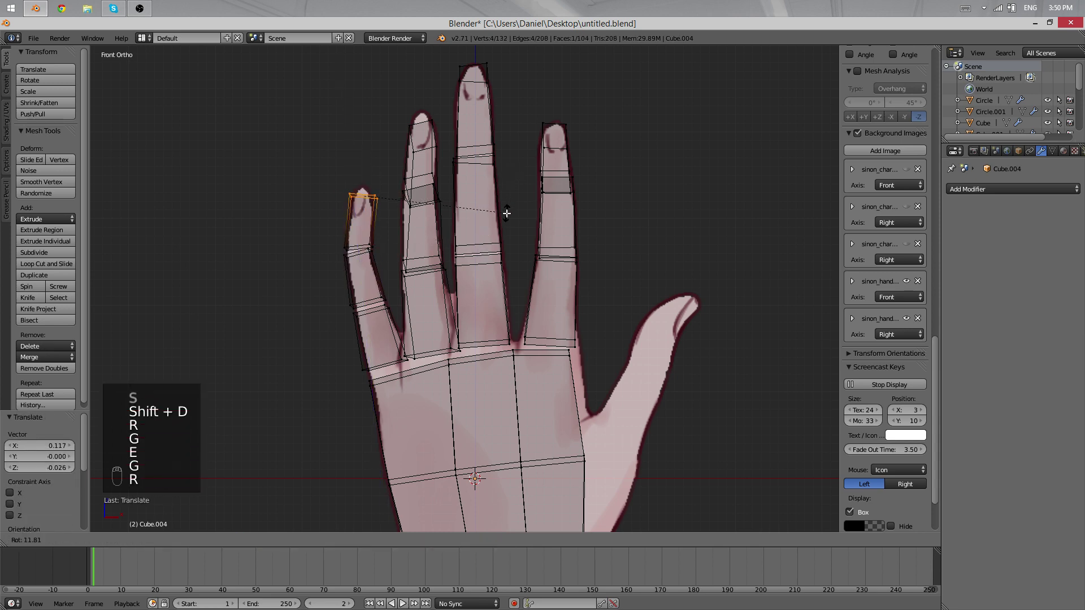
left_click(505, 214)
key("r")
left_click(490, 216)
Step: Move the end face of the little finger's tip segment by 0.014 along X, 0.450 along Y and -0.181 along Z
key("Tab")
key("z")
middle_click_drag(443, 250, 497, 218)
key("Tab")
key("a")
key("ctrl+z")
key("g")
left_click(467, 255)
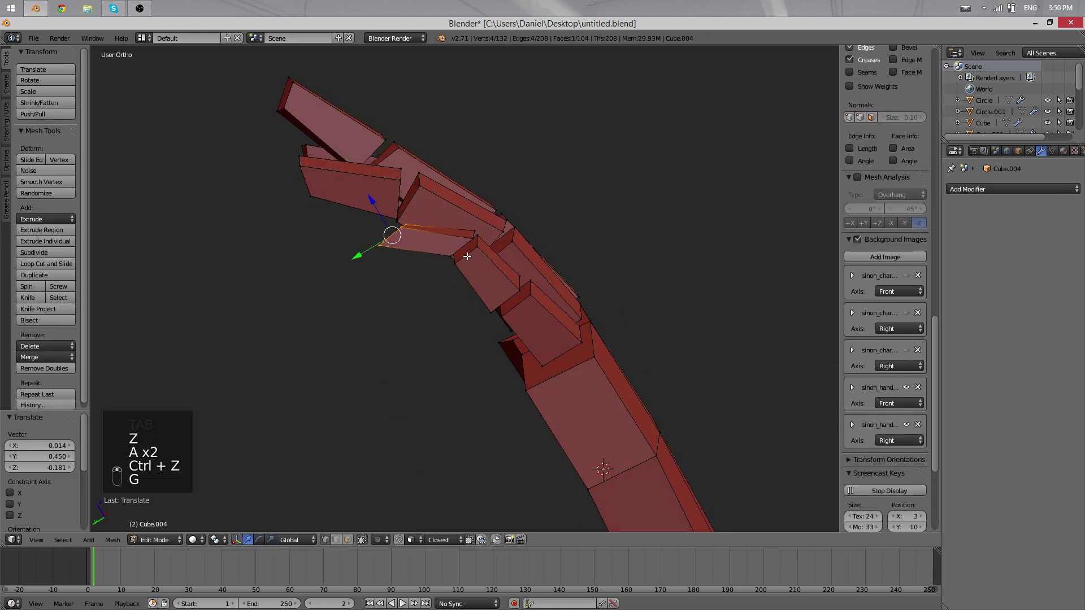
Step: Rotate the little fingertip's end face in right view to follow the reference curl, finishing with a rotation of 8.813°
middle_click_drag(467, 255, 589, 285)
key("KP_3")
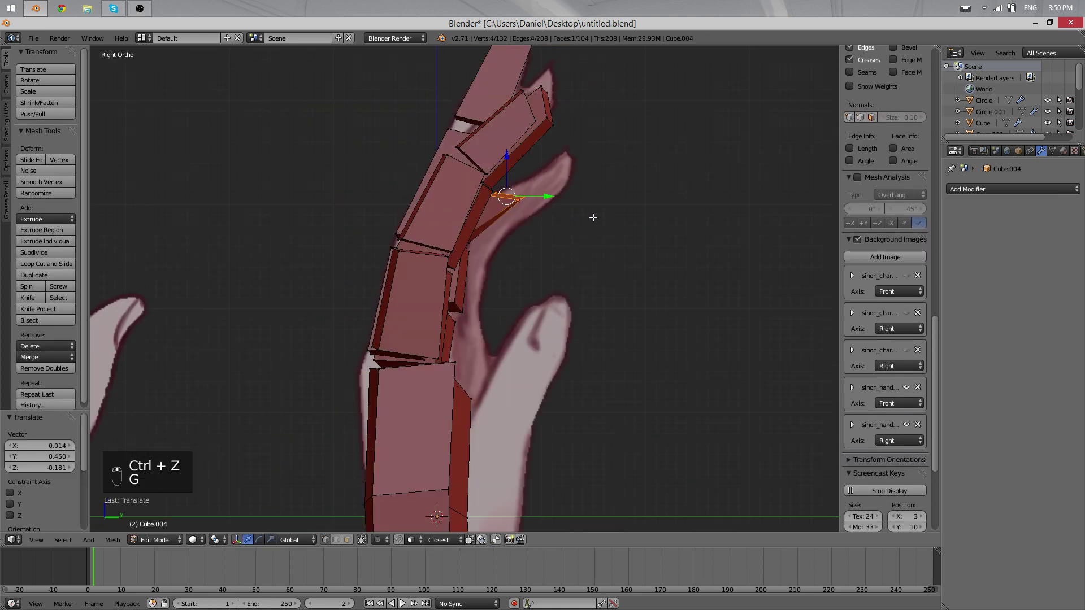
key("z")
key("r")
left_click(604, 282)
key("r")
left_click(601, 307)
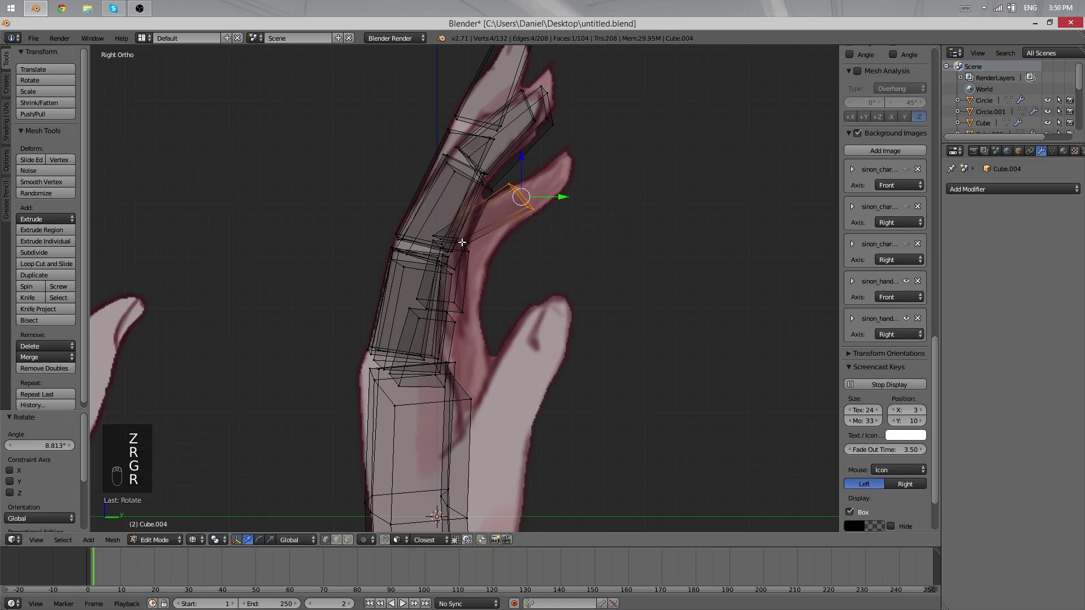
Step: Select the facing ends at the joint between the little finger's middle and tip segments, and move and rotate the selection into line
right_click(441, 237)
middle_click_drag(445, 237, 384, 339)
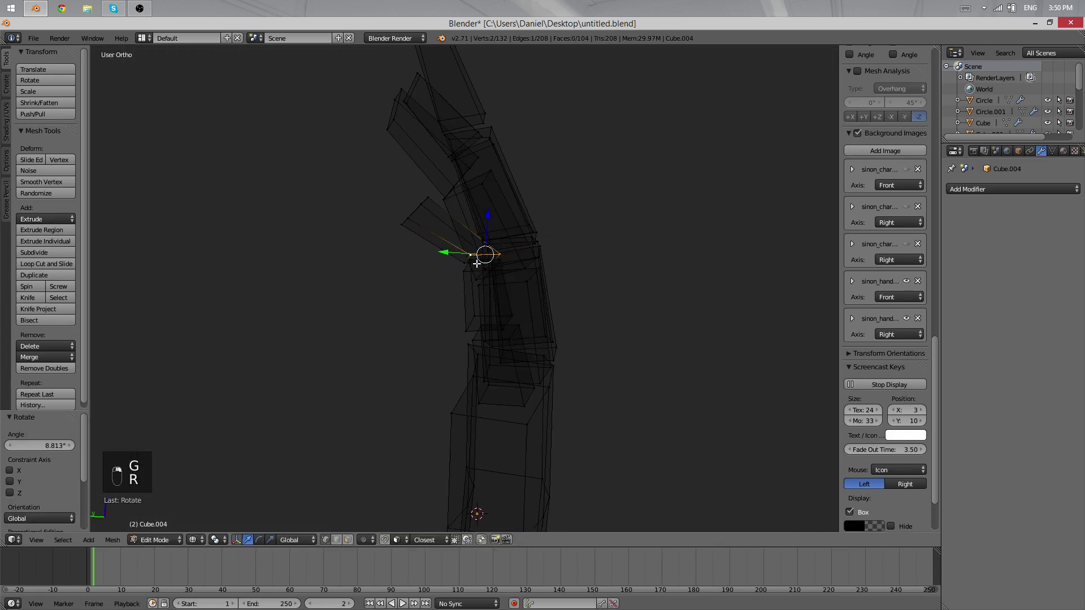
right_click(478, 264, "shift")
key("z")
scroll(473, 283, "up", 2)
middle_click_drag(474, 284, 397, 252)
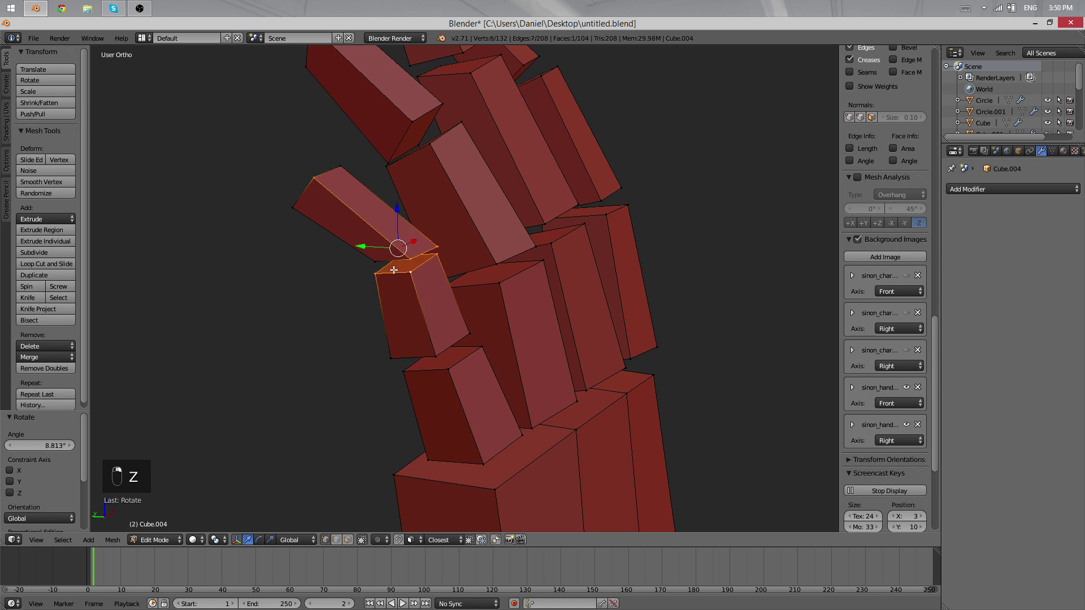
key("space")
key("space")
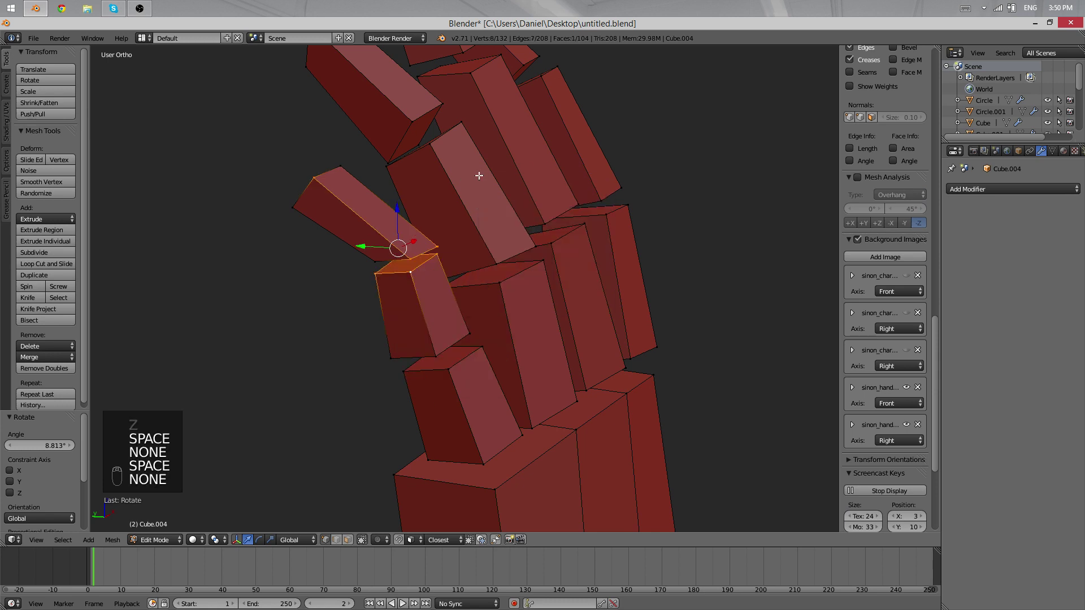
key("ctrl+z")
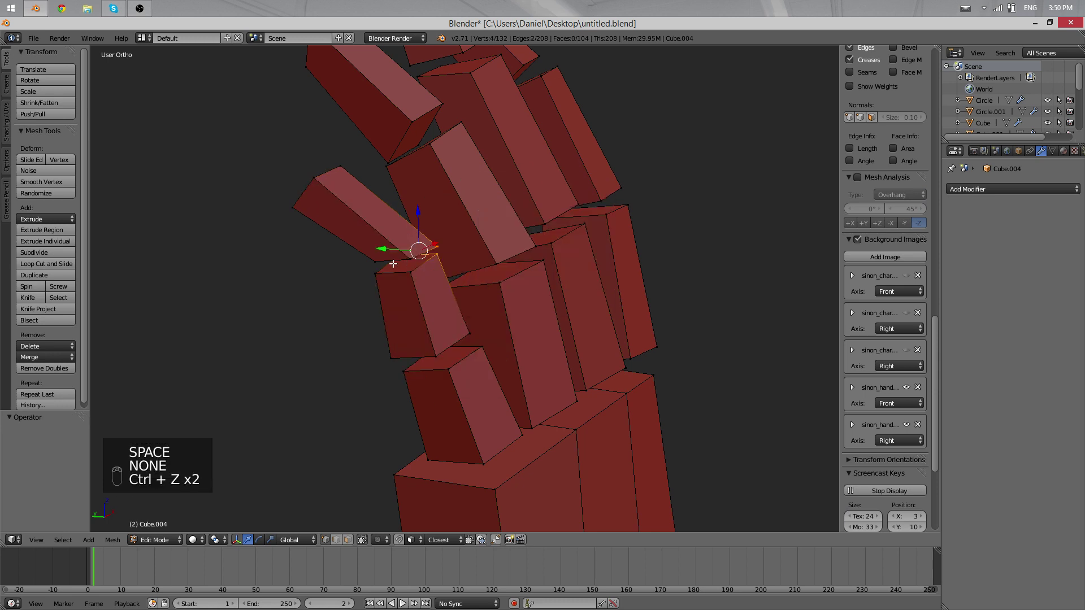
middle_click_drag(435, 217, 447, 297)
key("g")
left_click(470, 222)
key("r")
left_click(571, 235)
key("g")
left_click(573, 217)
key("Tab")
key("Tab")
key("Tab")
Step: Move the facing end faces between the little finger's base and middle segments -0.045 along X and 0.005 along Z in front view
scroll(430, 298, "down", 4)
key("KP_1")
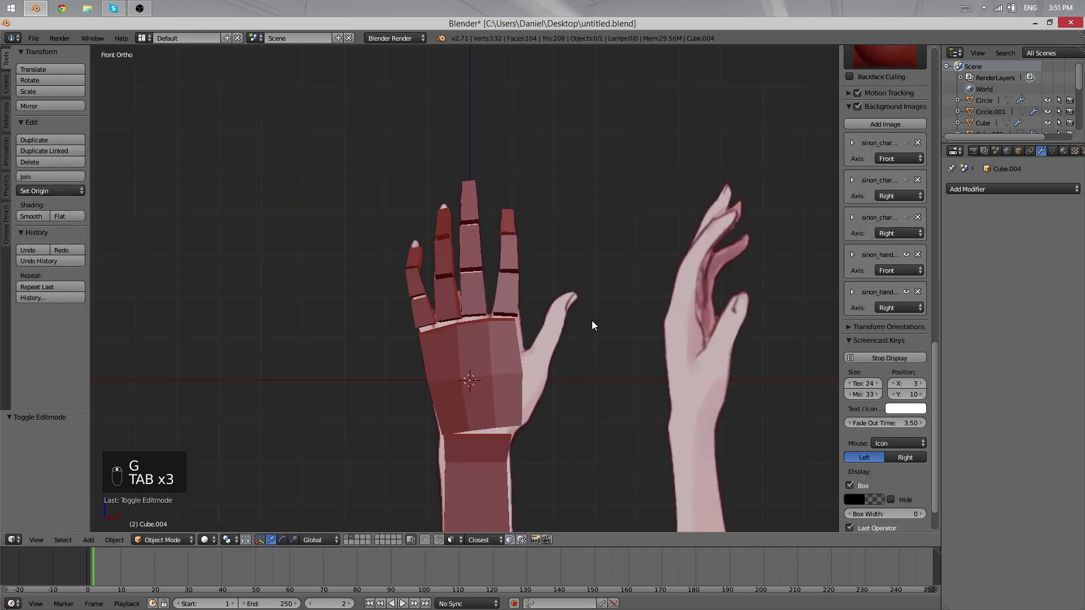
key("Tab")
scroll(325, 325, "up", 4)
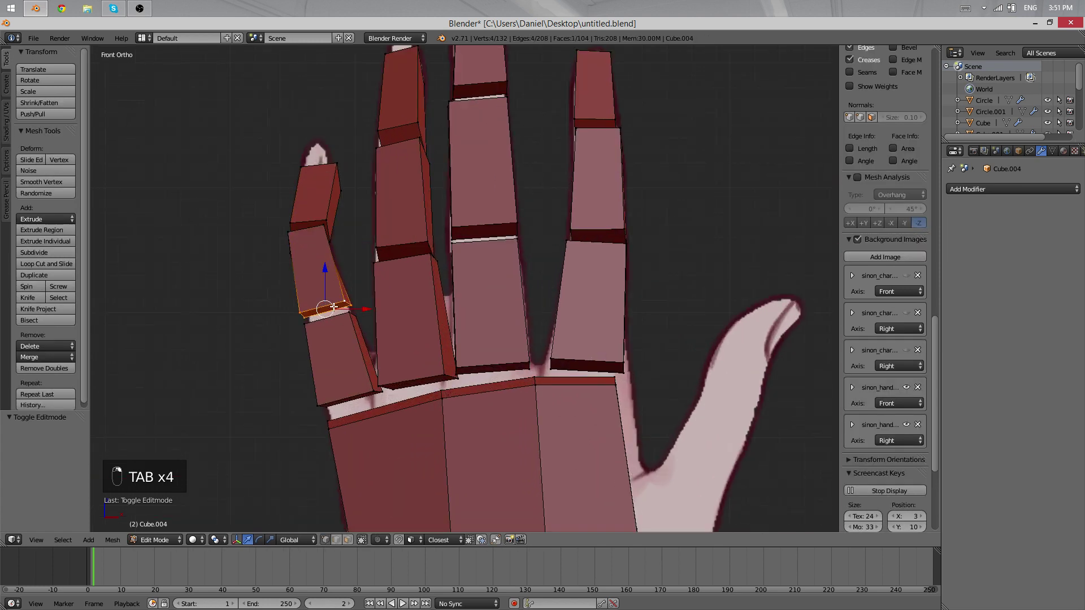
key("z")
scroll(368, 308, "down", 2)
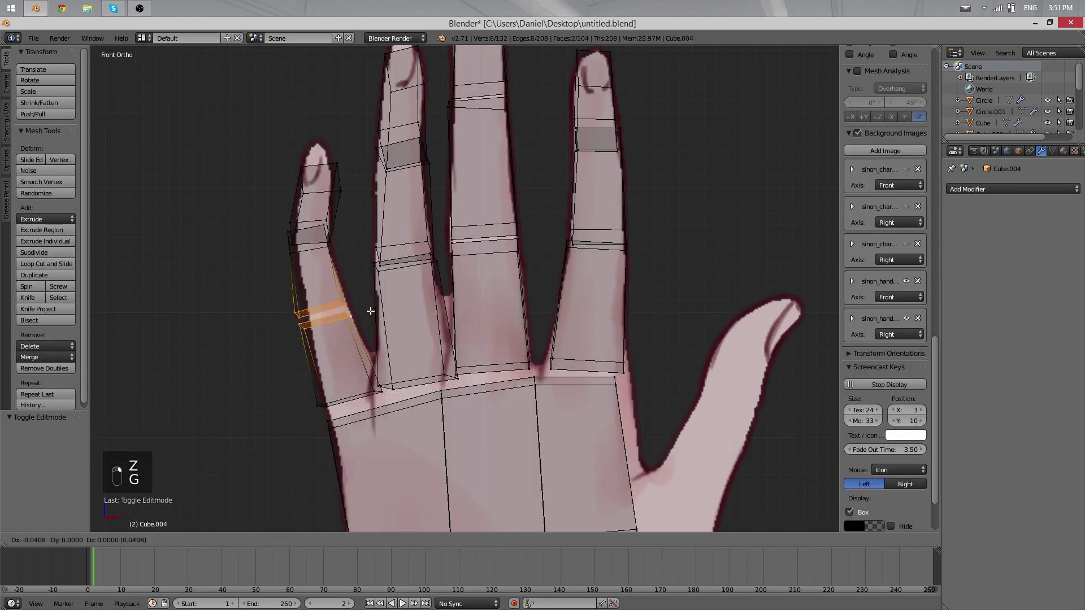
key("g")
left_click(362, 309)
Step: Fit the little fingertip's end face to the front reference: rotate it -6.451°, scale it by about 0.75 and move it 0.119 along Z
key("z")
scroll(343, 197, "up", 3)
scroll(342, 196, "up", 1)
middle_click_drag(342, 196, 422, 339, "shift")
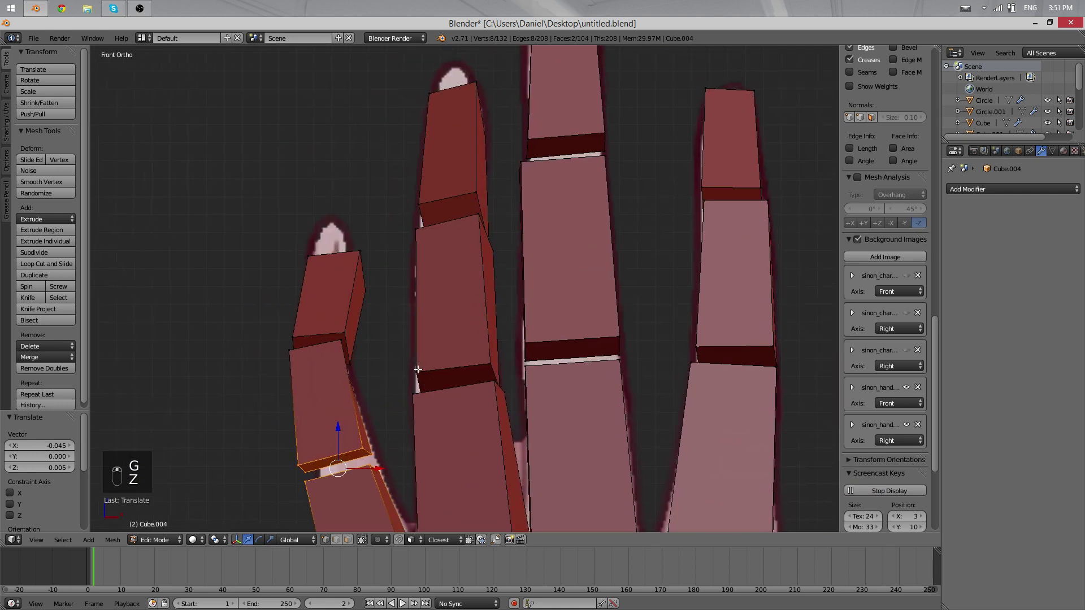
key("Tab")
key("z")
key("Tab")
right_click(361, 250)
right_click(366, 295, "shift")
right_click(326, 286, "shift")
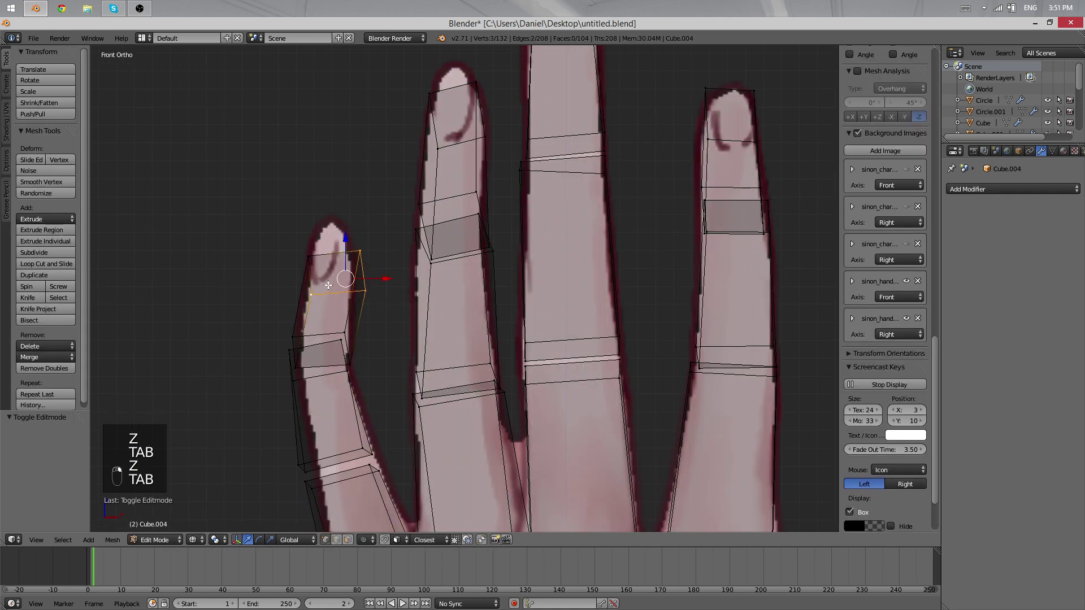
key("g")
left_click(419, 282)
key("r")
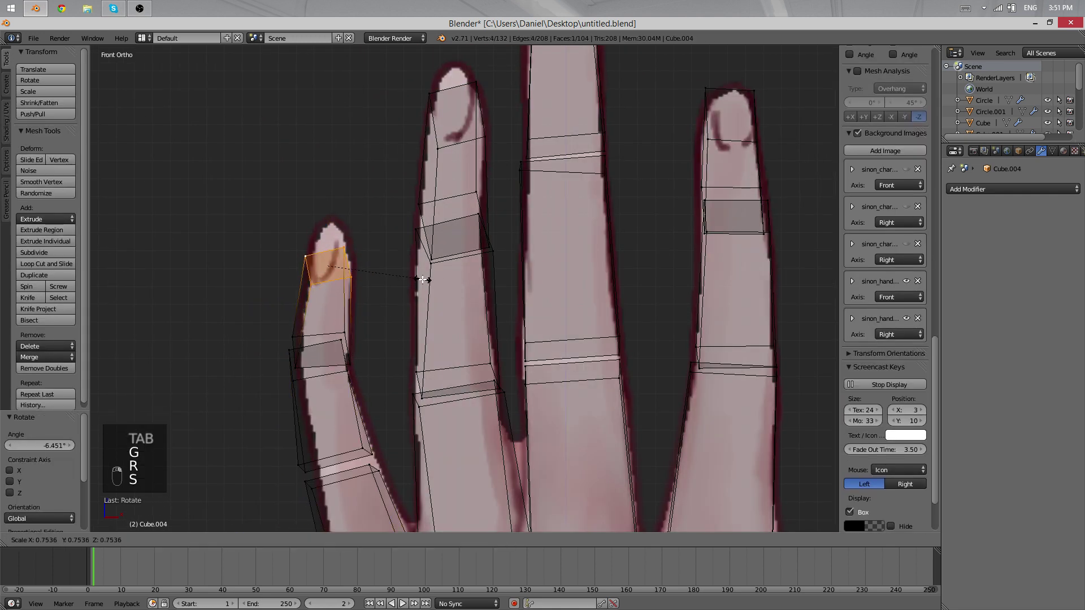
left_click(428, 255)
Step: Reposition the inner vertices at the joint between the little finger's tip and middle segments to match the front reference outline
key("z")
right_click(344, 347)
key("g")
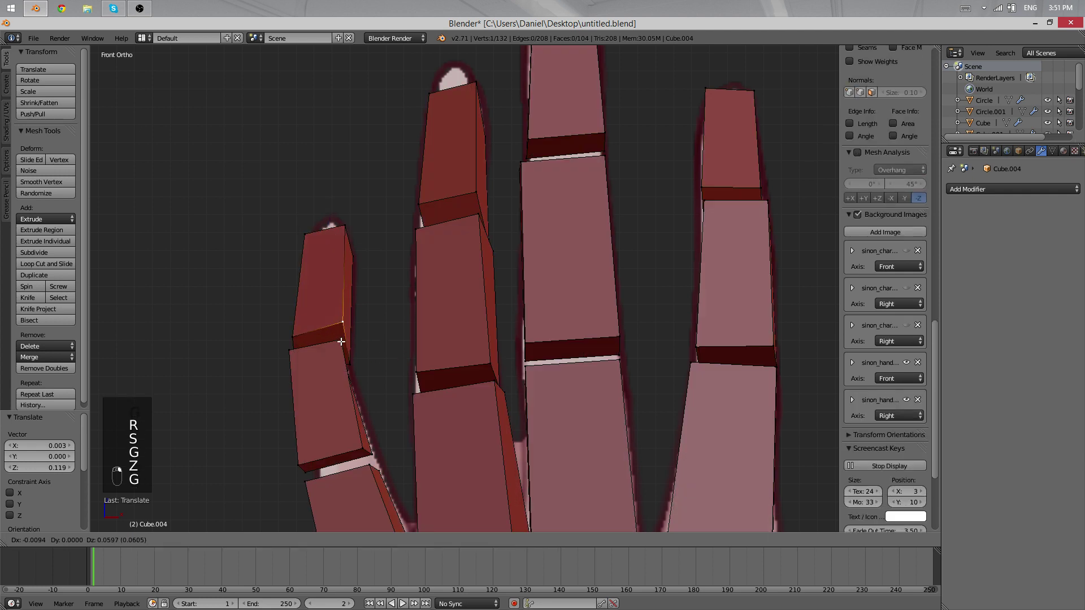
left_click(332, 347)
key("z")
right_click(352, 374)
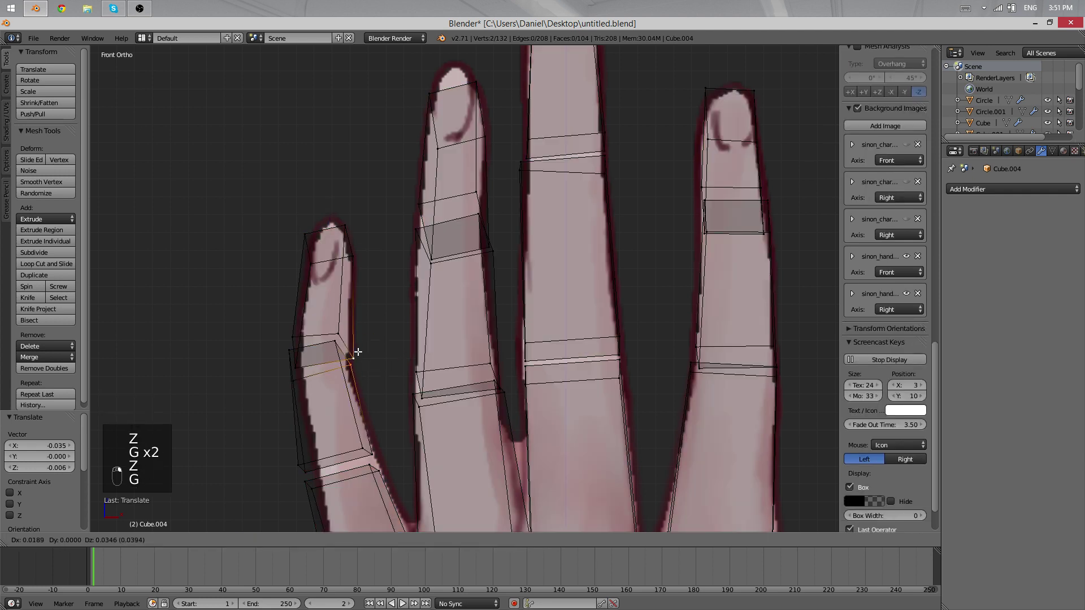
key("g")
left_click(312, 374)
Step: Move the two underside vertices at the little finger's lower joint about 0.105 along X
key("z")
middle_click_drag(341, 432, 348, 368, "shift")
key("Tab")
scroll(338, 424, "down", 2)
middle_click_drag(337, 427, 442, 324)
key("Tab")
right_click(418, 309, "shift")
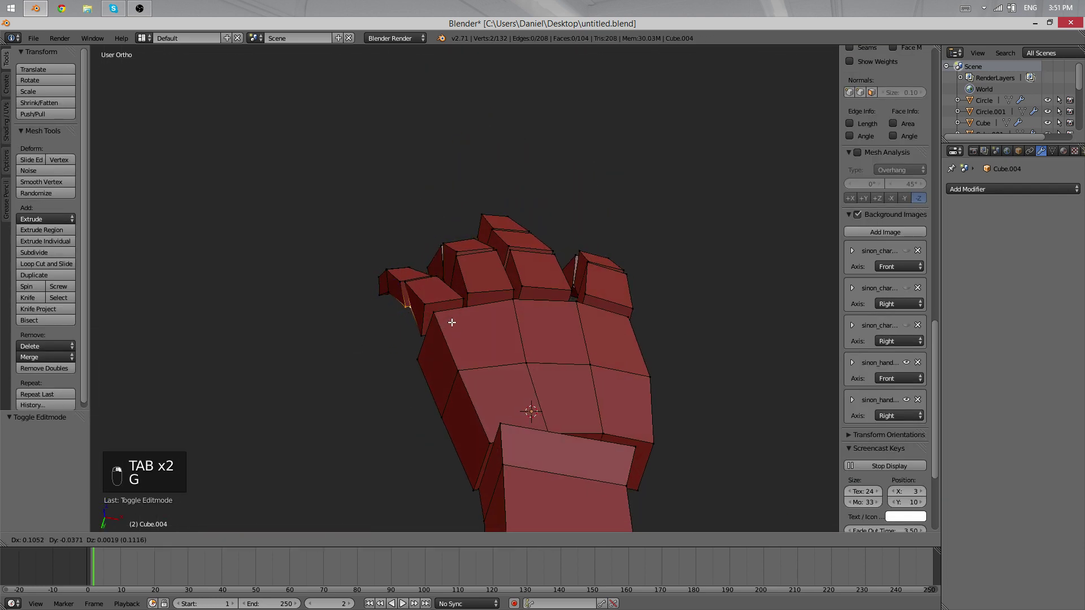
left_click(452, 324)
Step: Adjust the underside vertices along the palm's little-finger edge, moving the last one 0.044 along X, -0.038 along Y and 0.010 along Z
right_click(417, 359)
key("g")
right_click(436, 390)
right_click(442, 416, "shift")
middle_click_drag(443, 415, 523, 293)
key("g")
right_click(435, 384)
key("g")
left_click(441, 382)
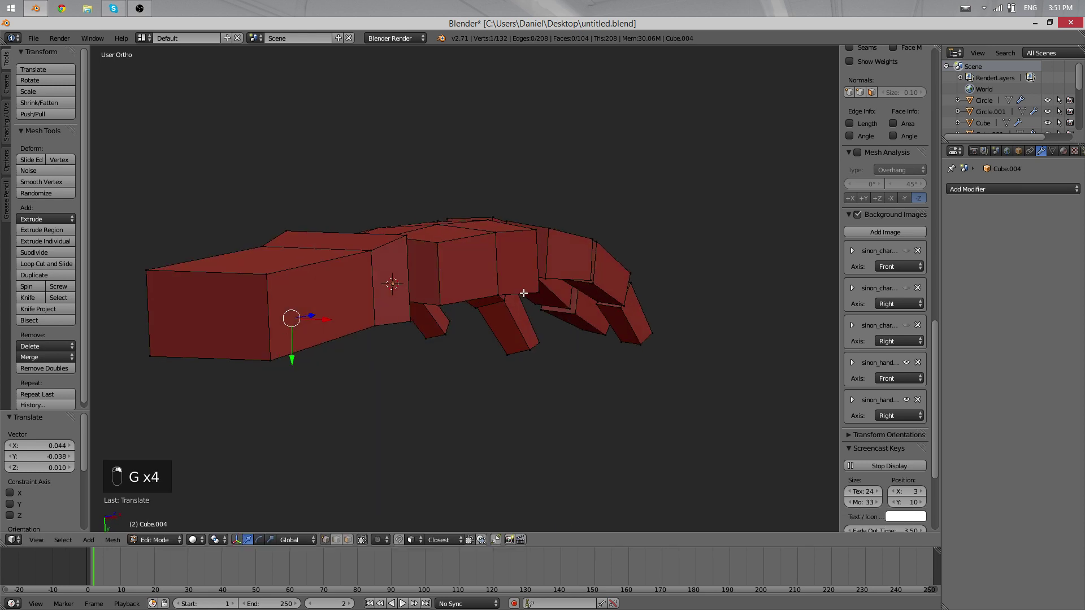
Step: Select the three underside vertices along the palm's index-finger edge and move them together to reshape that side
right_click(523, 293)
right_click(502, 292, "shift")
right_click(443, 303, "shift")
key("g")
middle_click_drag(443, 303, 534, 235)
left_click(464, 312)
Step: Select the middle finger's whole tip segment, rotate it about 9° in right view and fit it to the reference with further moves and rotation
key("Tab")
key("Tab")
key("a")
key("a")
key("a")
key("l")
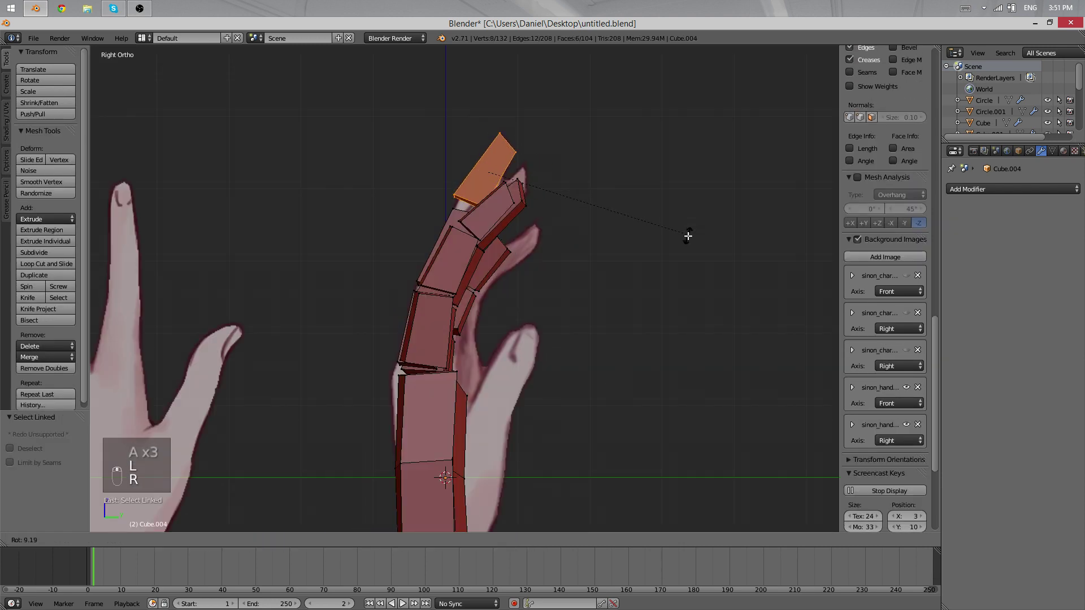
left_click(689, 238)
key("g")
left_click(693, 247)
key("r")
left_click(695, 259)
key("g")
left_click(695, 264)
key("Tab")
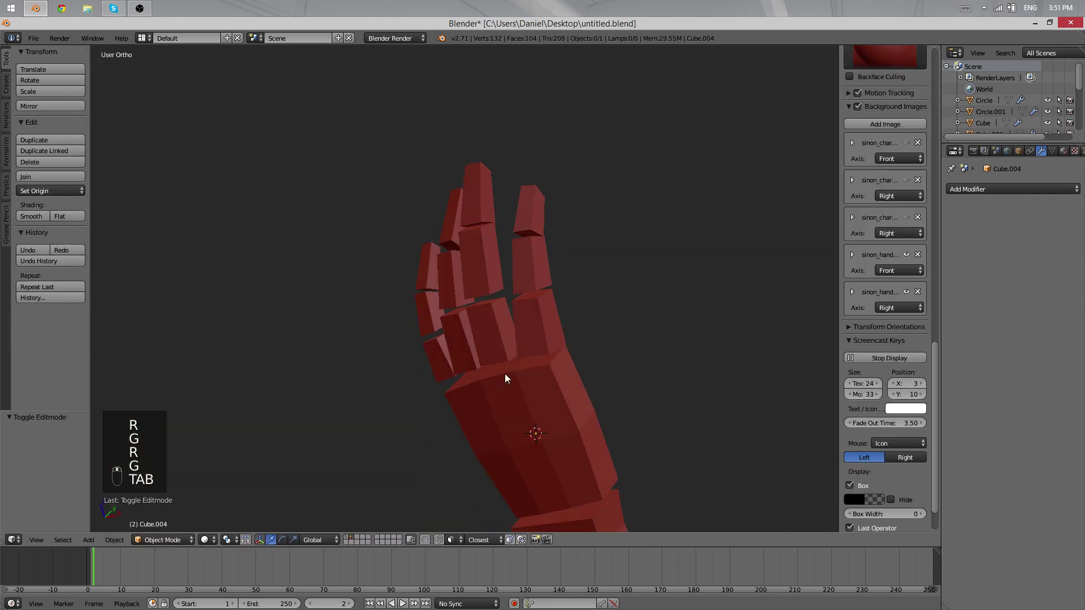
Step: Examine the blocked-out hand as a whole and compare its thumb side with the front reference
scroll(504, 374, "down", 7)
key("a")
key("a")
key("a")
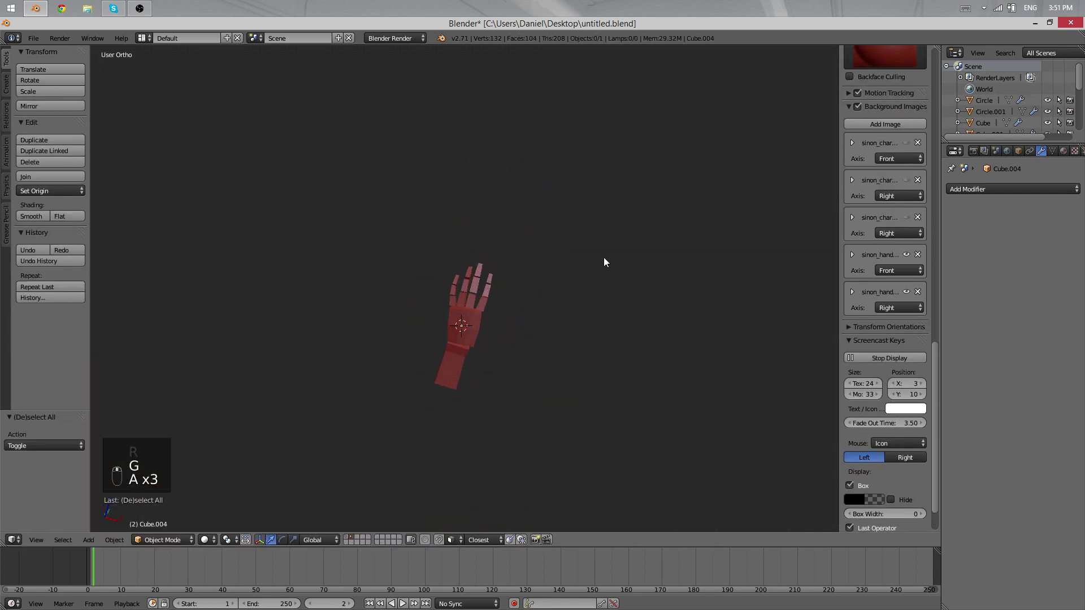
scroll(604, 258, "up", 5)
middle_click_drag(604, 259, 627, 385)
middle_click_drag(670, 421, 533, 335, "shift")
scroll(534, 335, "up", 4)
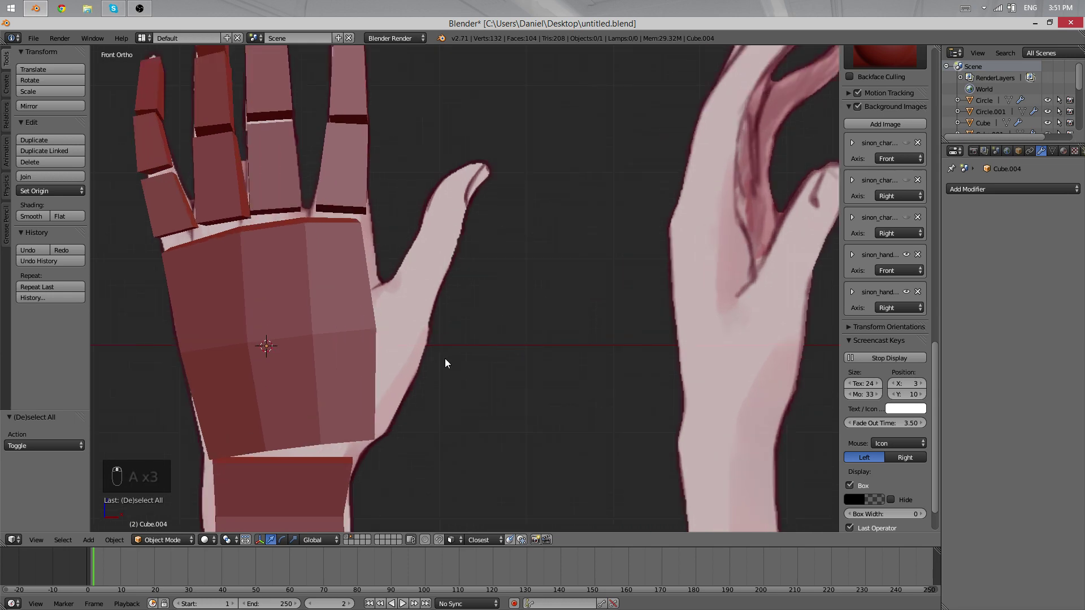
Step: Switch to face selection in Edit Mode and select the palm's lower side face facing the thumb
key("Tab")
middle_click_drag(445, 364, 305, 363)
left_click(348, 540)
right_click(372, 324)
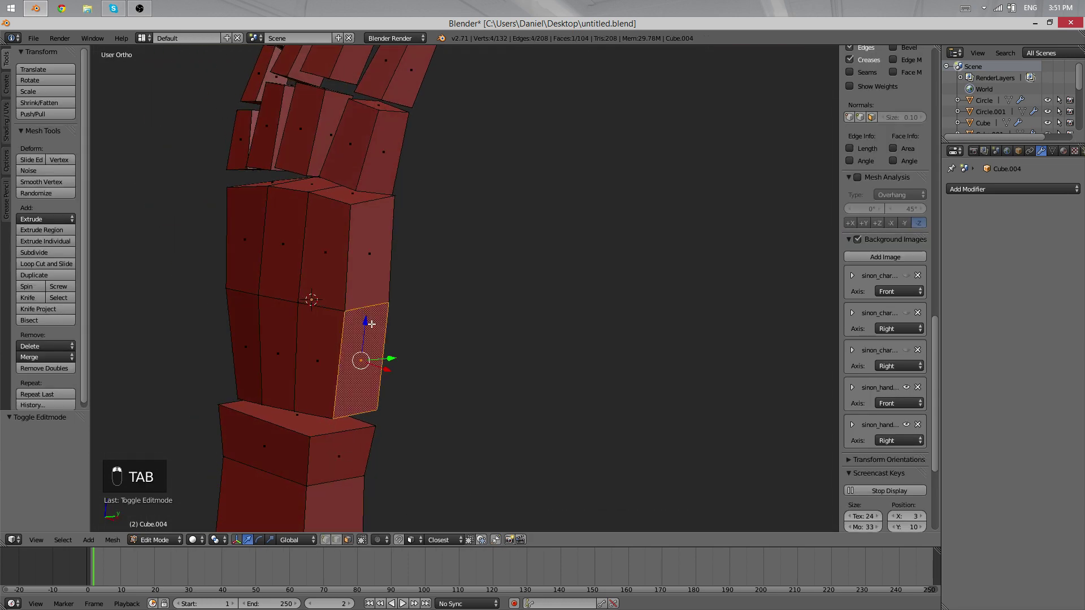
key("KP_1")
key("e")
right_click(446, 307)
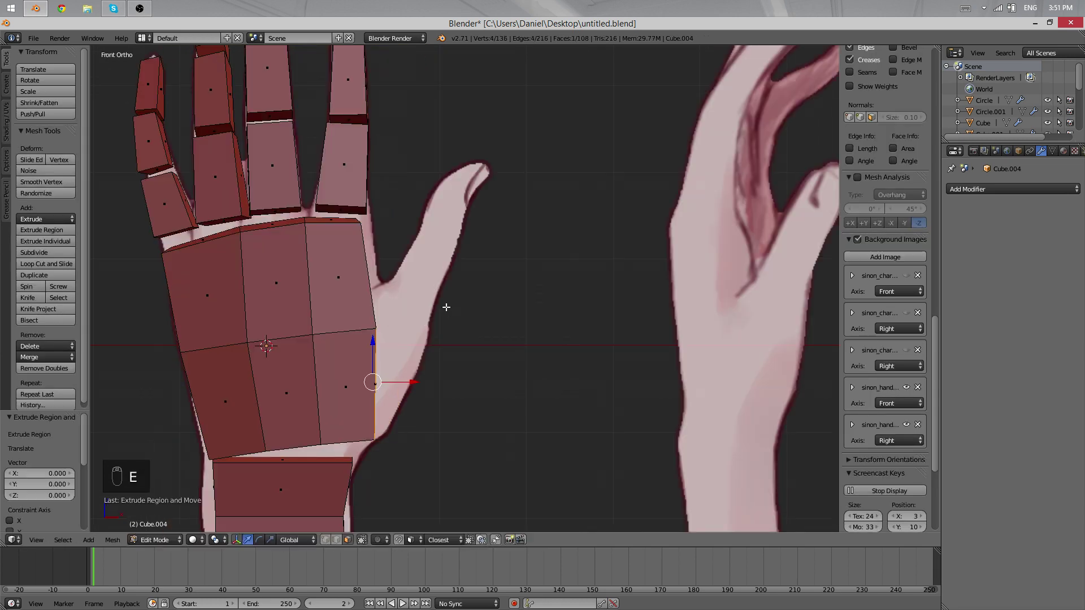
key("ctrl+z")
Step: Duplicate the palm's lower thumb-side face, offset 0.091 along X and 0.280 along Z, and extrude the copy outward as the thumb's base
key("shift+d")
left_click(416, 389)
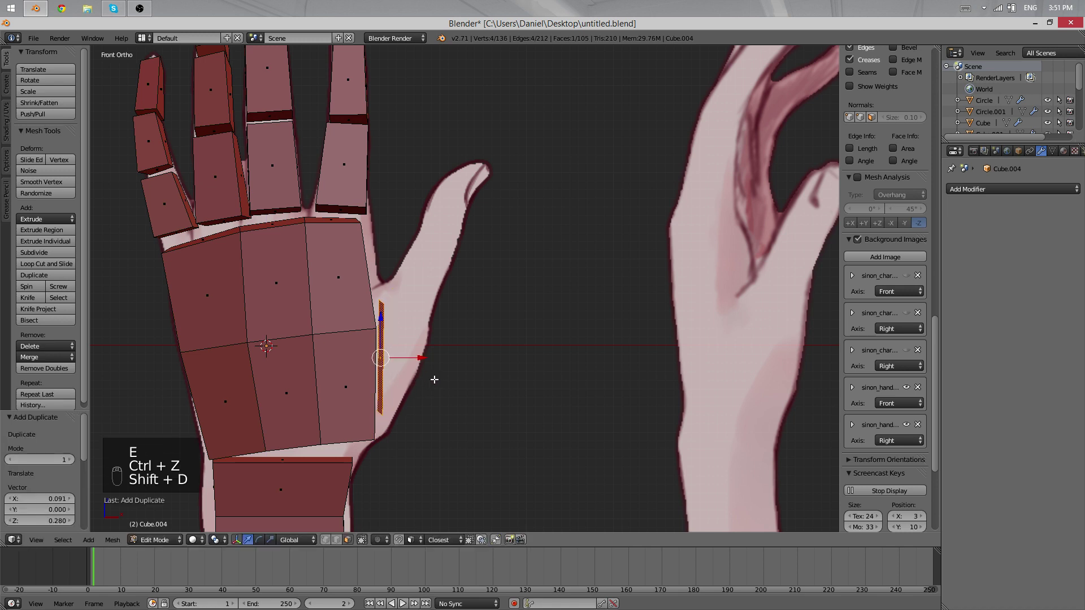
key("e")
left_click(460, 371)
Step: Shape the thumb base's outer end face: rotate it -31.363°, scale it by about 0.39, move it upward and rotate it another -5.049°
key("g")
left_click(491, 339)
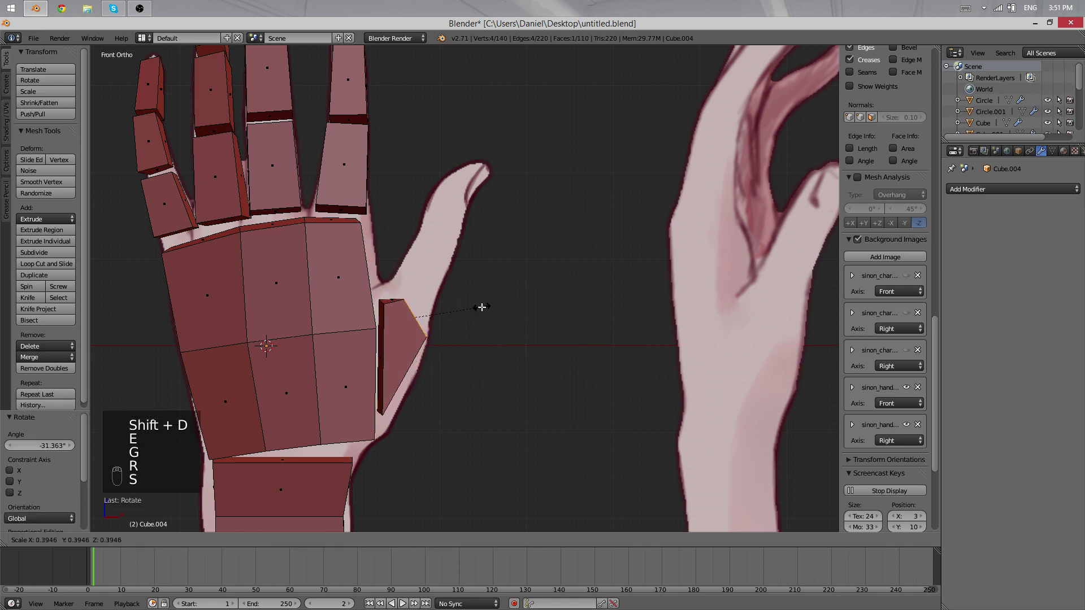
left_click(484, 307)
key("g")
left_click(485, 292)
key("r")
left_click(511, 291)
Step: Add a loop cut across the thumb base block and move its lower vertices out to the hand's reference outline
key("ctrl+r")
left_click(414, 358)
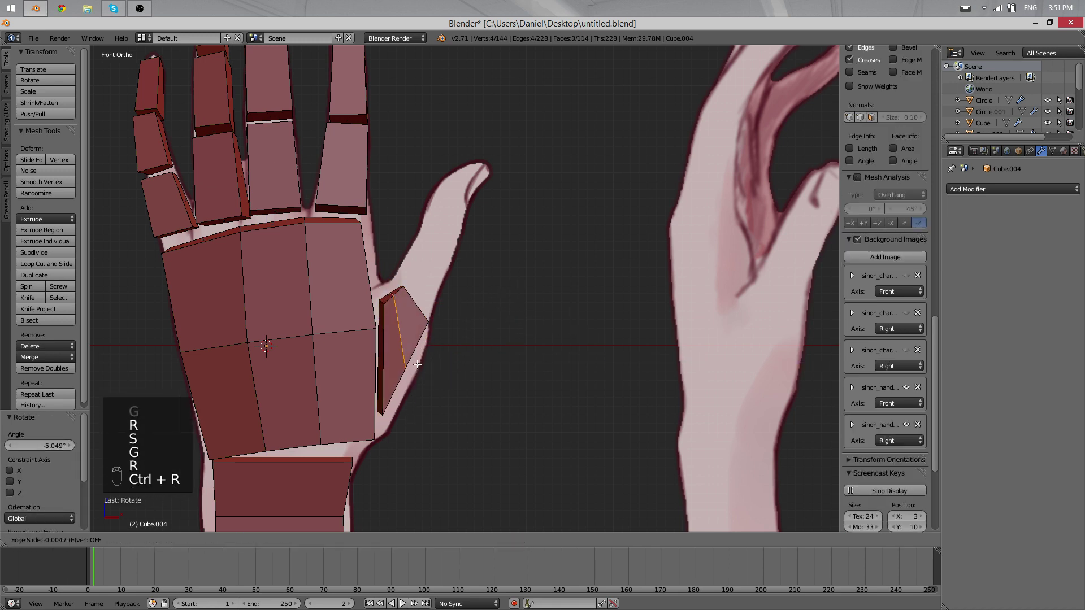
left_click(413, 358)
left_click(325, 540)
key("z")
key("a")
key("b")
left_click_drag(427, 395, 394, 338)
key("g")
left_click(399, 356)
Step: Move the lowest vertices of the thumb base block down alongside the palm's bottom corner near the wrist
key("a")
key("b")
left_click_drag(387, 429, 368, 396)
key("g")
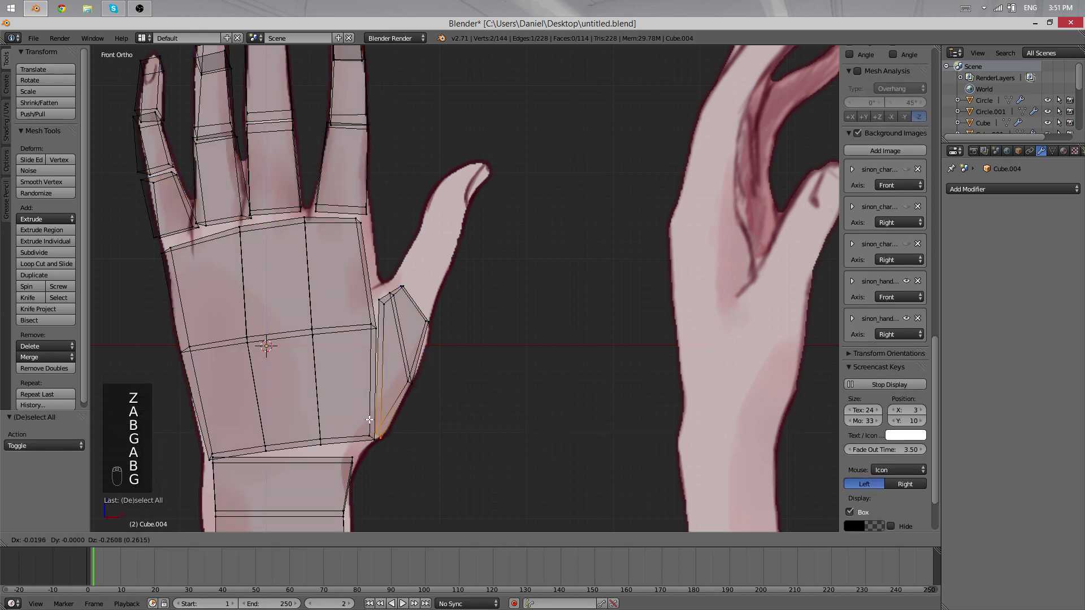
left_click(371, 412)
Step: Move the upper palm-side vertices of the thumb base block to the reference outline where the thumb meets the palm
key("z")
key("a")
key("b")
left_click_drag(407, 300, 353, 266)
key("z")
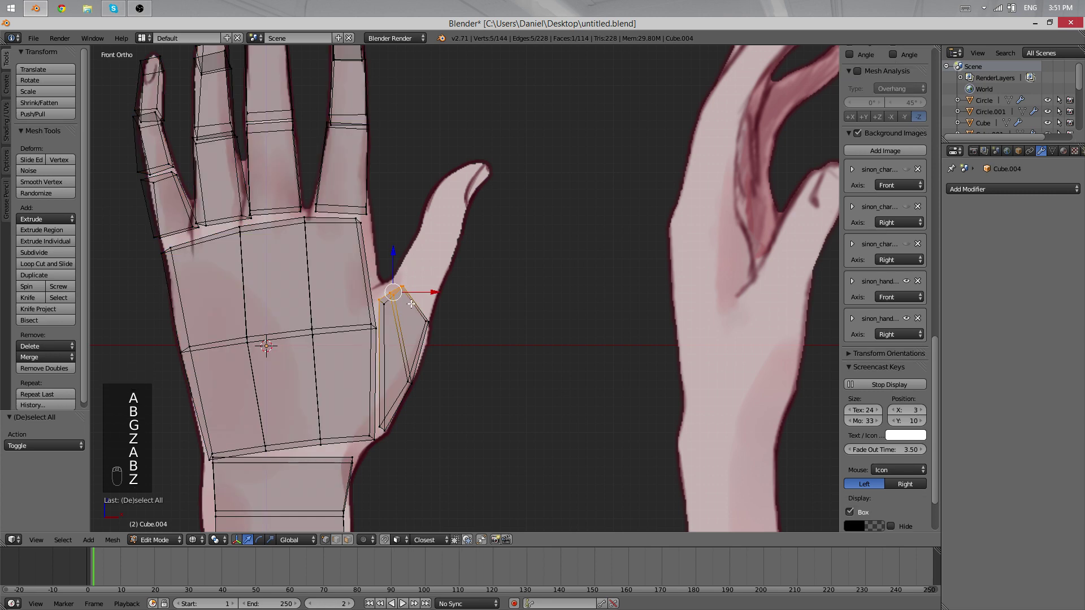
key("g")
left_click(388, 297)
Step: In the side view, move the outer palm-facing edge of the thumb base's end 0.698 along Y and rotate it -27.42°
key("Tab")
mouse_move(388, 296)
middle_mouse_down()
mouse_move(316, 290)
mouse_move(368, 290)
mouse_move(438, 313)
mouse_move(431, 288)
middle_mouse_up()
key("z")
key("super")
key("super")
key("z")
key("z")
key("Tab")
right_click(432, 284)
right_click(433, 324, "shift")
middle_click_drag(433, 326, 441, 322, "alt")
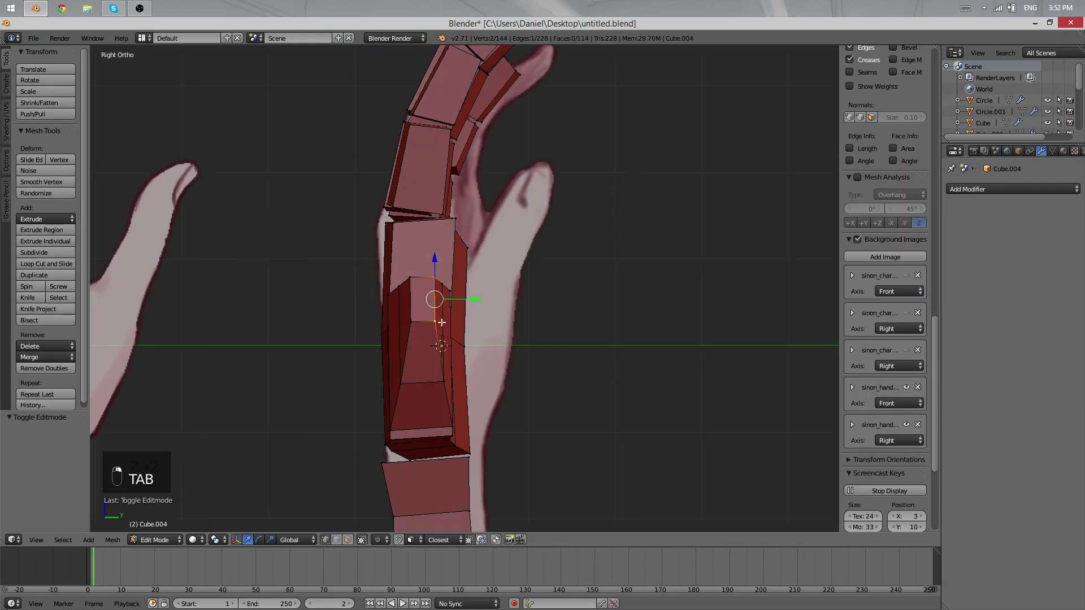
key("g")
key("y")
left_click(504, 332)
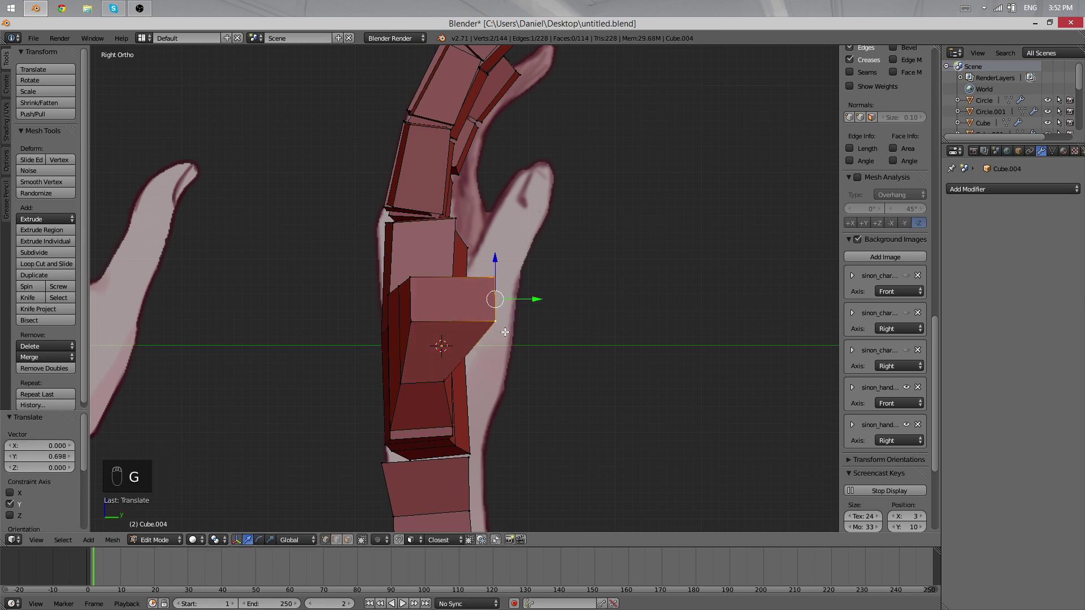
left_click(584, 320)
Step: Move the thumb base's front mid-loop vertex 0.554 along Y and its opposite outer edge about 0.41 along Y
right_click(446, 382)
key("g")
key("y")
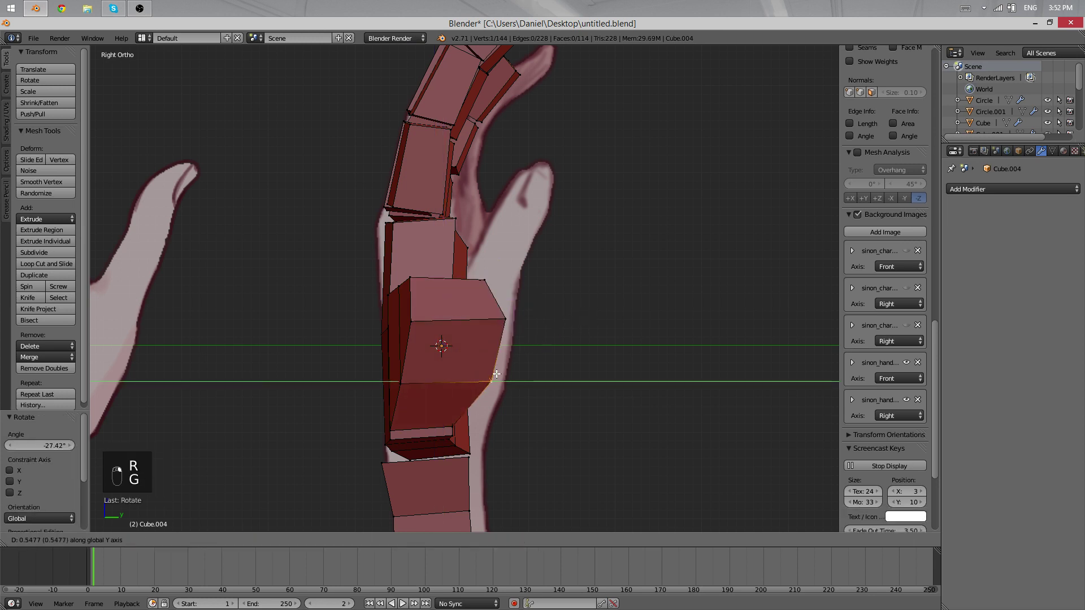
left_click(493, 388)
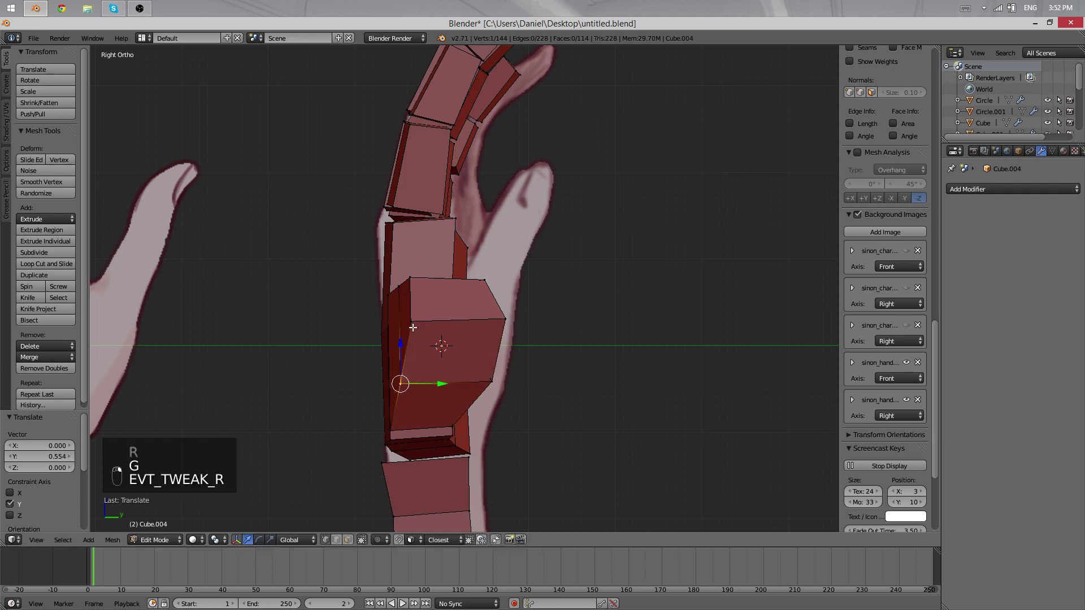
key("shift+g")
left_click(412, 330)
key("g")
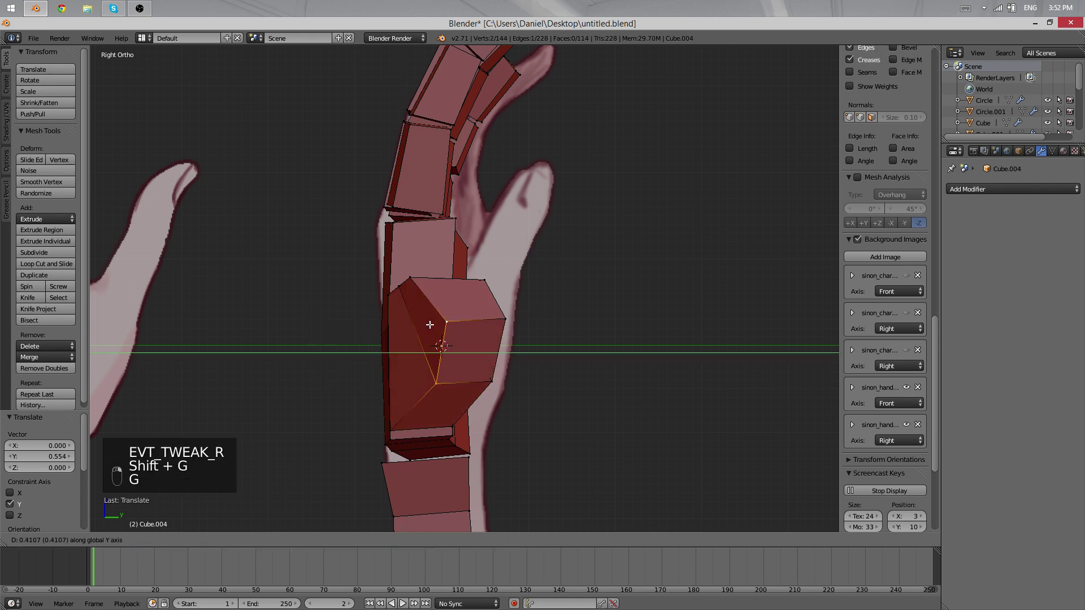
left_click(430, 324)
Step: Shift the rear upper vertices of the thumb base's end 0.261 along Y and pull the end's rear edge further along Y
right_click(400, 287)
right_click(410, 278, "shift")
key("g")
key("y")
left_click(439, 272)
right_click(422, 286)
right_click(432, 277)
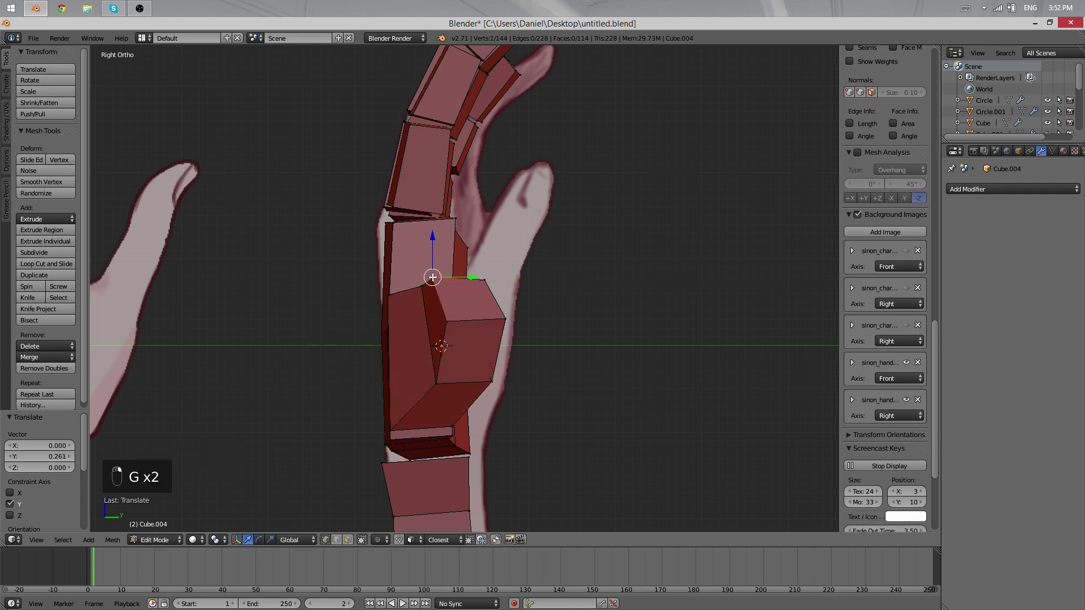
right_click(447, 326, "shift")
key("g")
key("y")
left_click(474, 325)
Step: Move the thumb base's inner edge beside the palm 0.363 along Y
key("Tab")
middle_click_drag(473, 339, 588, 337)
scroll(476, 416, "down", 4)
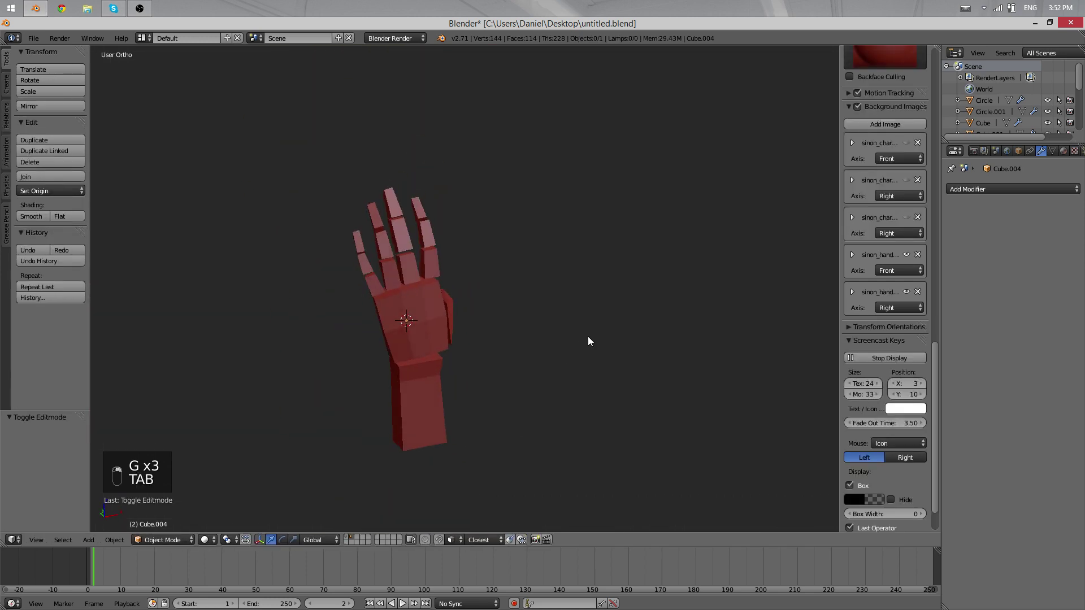
scroll(430, 343, "up", 6)
key("Tab")
scroll(423, 311, "up", 2)
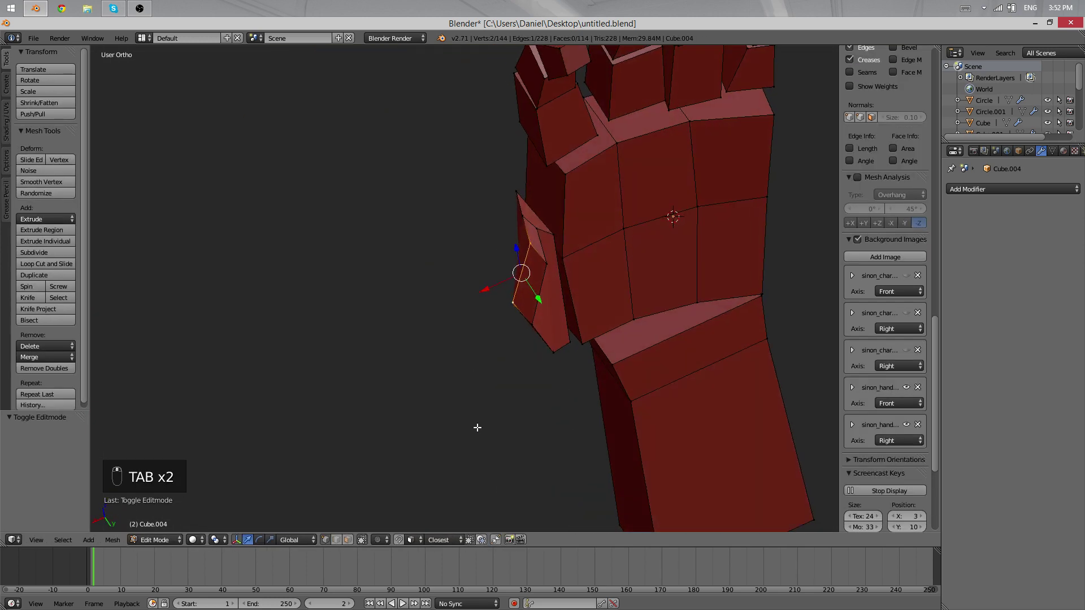
middle_click_drag(478, 428, 482, 437)
right_click(537, 226)
right_click(544, 260, "shift")
key("g")
key("y")
left_click(576, 268)
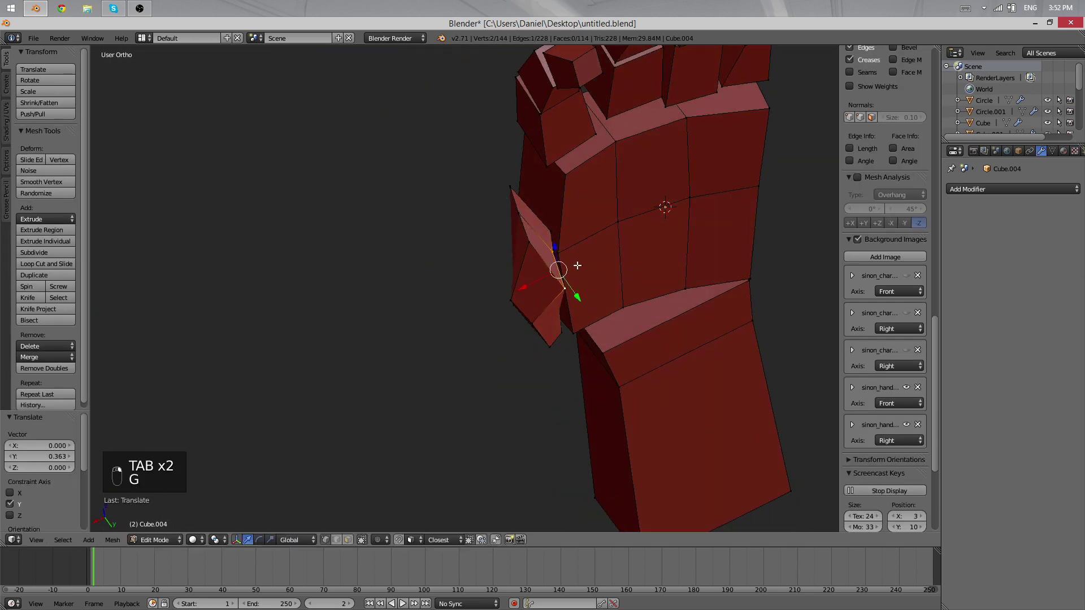
Step: Reposition the single mid-loop vertex on the thumb base's upper side to smooth the block's profile
middle_click_drag(578, 266, 534, 271)
right_click(532, 266)
key("g")
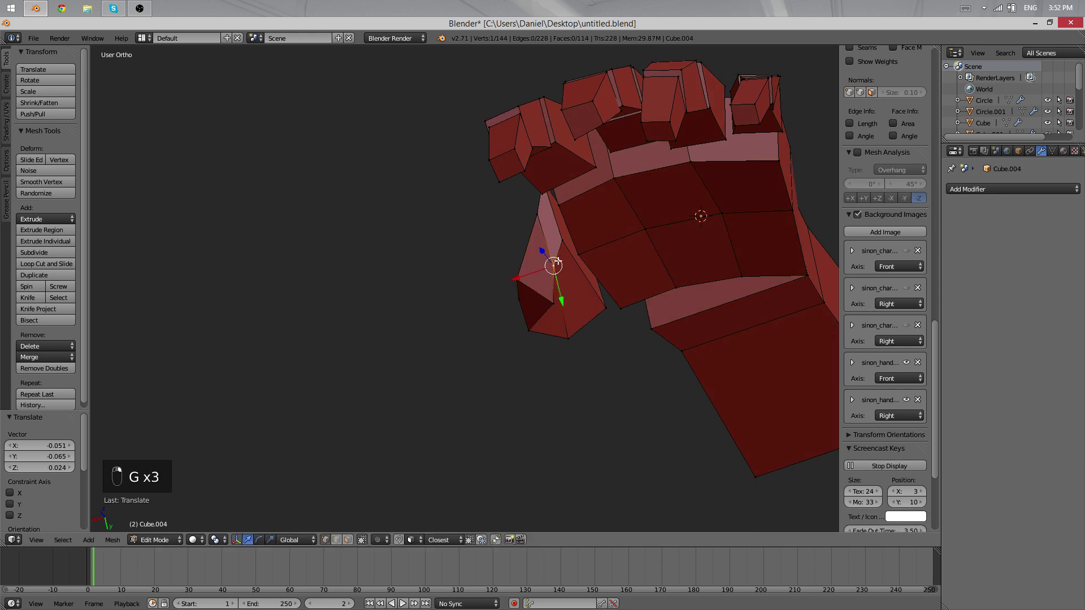
key("g")
left_click(521, 249)
Step: Adjust the lower corner vertex of the thumb base's outer end face to even out the block
key("Tab")
middle_click_drag(506, 272, 626, 281)
scroll(479, 322, "down", 3)
scroll(479, 323, "up", 3)
key("Tab")
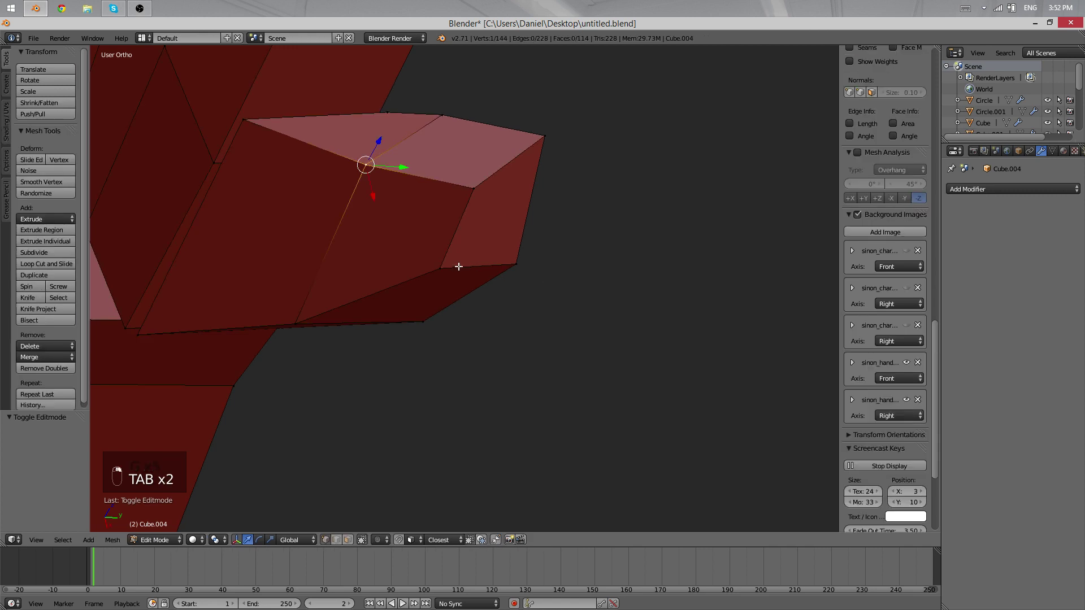
right_click(457, 266)
middle_click_drag(457, 268, 490, 297)
left_click_drag(530, 307, 531, 307)
key("g")
middle_click_drag(489, 297, 459, 363)
left_click(531, 308)
Step: Move the thumb base's lower mid-loop vertex -0.129 along X and -0.242 along Y
key("Tab")
scroll(489, 495, "down", 2)
scroll(432, 478, "down", 4)
key("Tab")
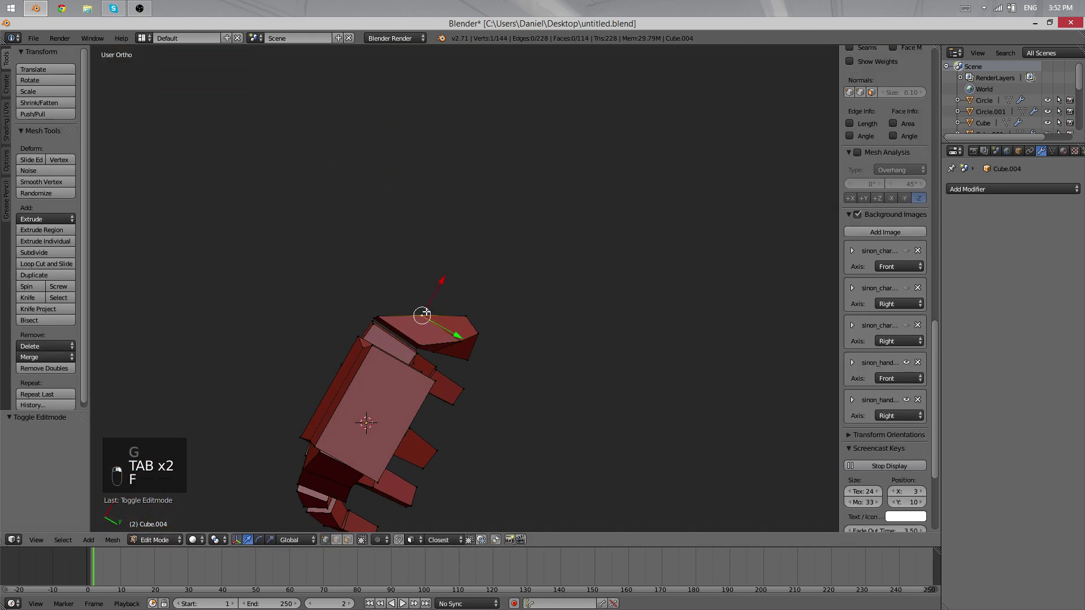
key("g")
left_click(464, 350)
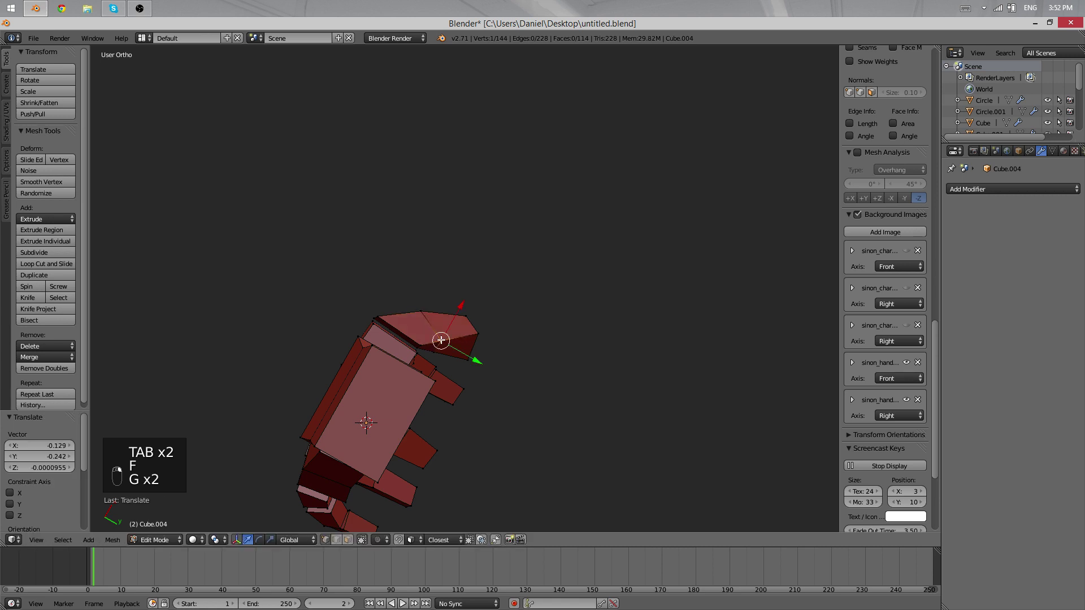
Step: Pull the palm's middle thumb-side vertex out by -0.297 along X, 0.302 along Y and -0.031 along Z
middle_click_drag(441, 340, 393, 393)
scroll(393, 393, "up", 6)
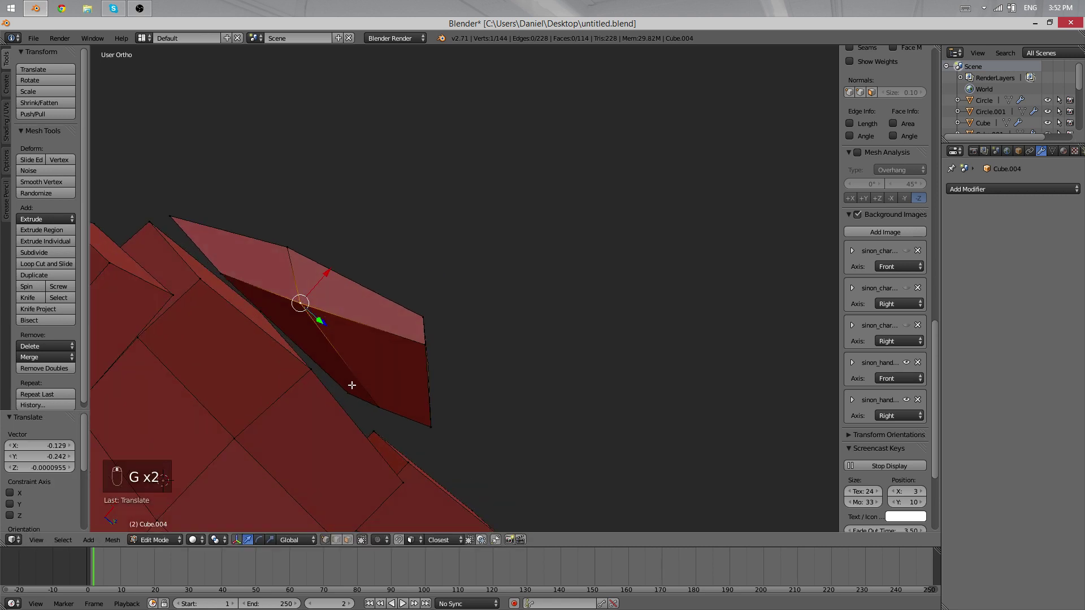
right_click(312, 370)
middle_click_drag(314, 370, 451, 367)
key("g")
left_click(479, 406)
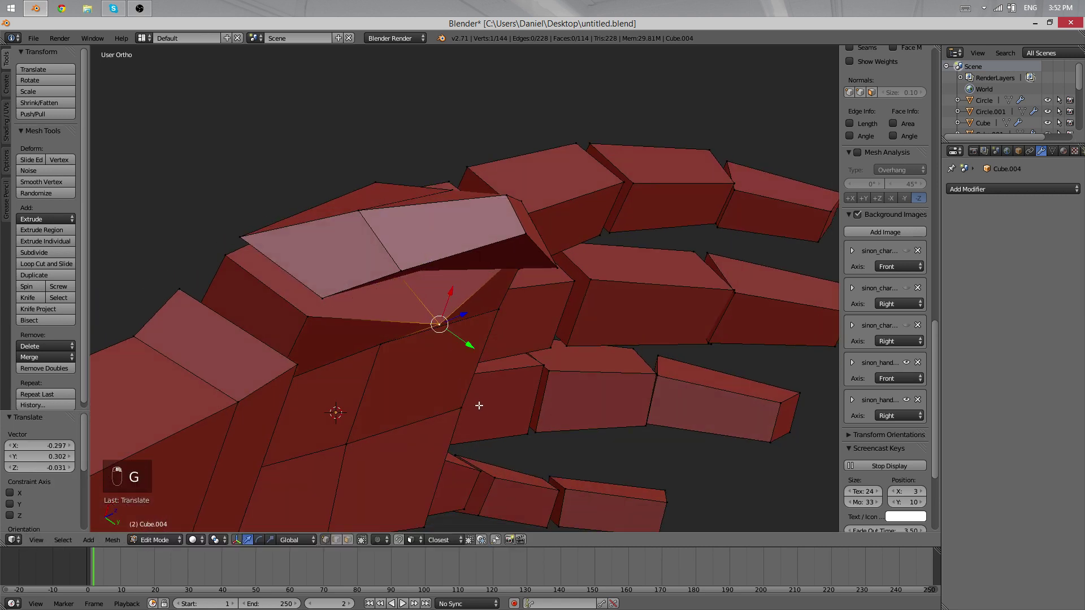
Step: Reposition the vertices where the palm and the thumb base meet, blending the palm's side into the thumb
middle_click_drag(479, 406, 460, 395)
right_click(486, 281)
key("g")
left_click(530, 395)
key("g")
left_click(466, 311)
left_click(451, 322)
key("Tab")
key("Tab")
right_click(471, 349)
key("q")
key("g")
left_click(575, 391)
Step: Move individual corner vertices of the thumb base's outer end face to give it a cleaner four-sided shape
key("Tab")
scroll(540, 361, "down", 8)
scroll(497, 316, "up", 6)
key("Tab")
middle_click_drag(534, 243, 353, 314)
right_click(475, 245)
right_click(459, 260, "shift")
middle_click_drag(462, 319, 486, 329)
right_click(487, 261)
right_click(459, 312)
key("g")
left_click(484, 328)
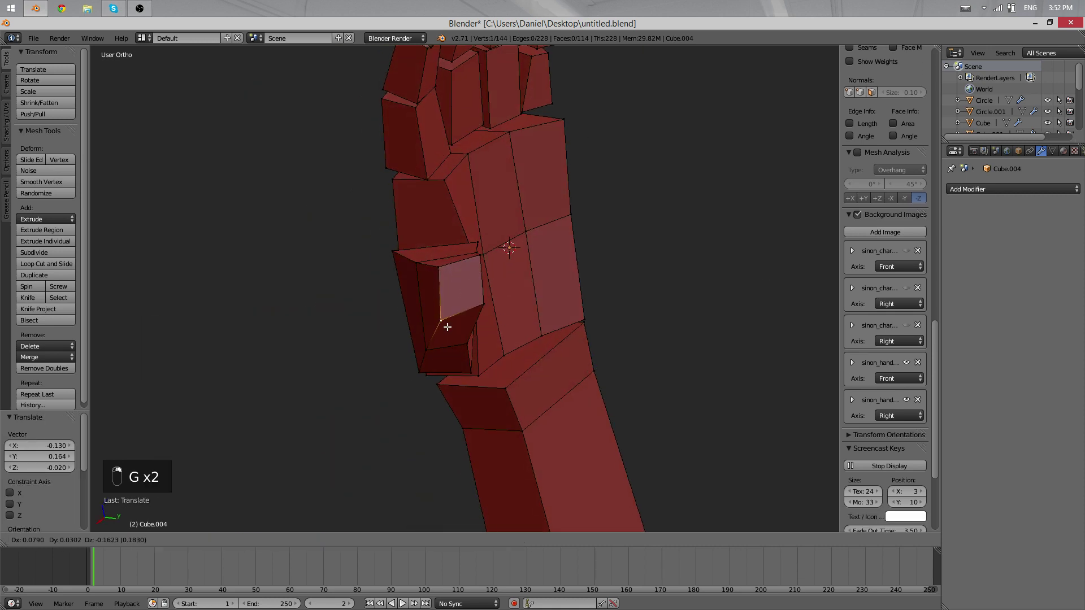
Step: Duplicate the thumb base's end face and extrude the copy 0.397 along X, 0.279 along Y and 0.274 along Z as a thumb segment
right_click(486, 267, "shift")
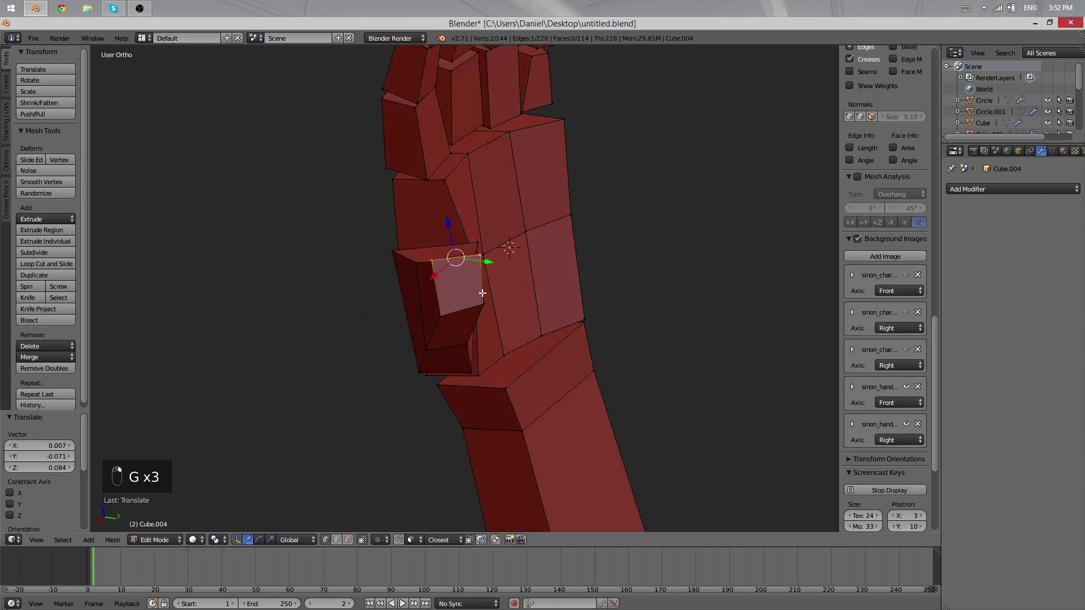
right_click(483, 298, "shift")
right_click(441, 323, "shift")
middle_click_drag(407, 328, 673, 259)
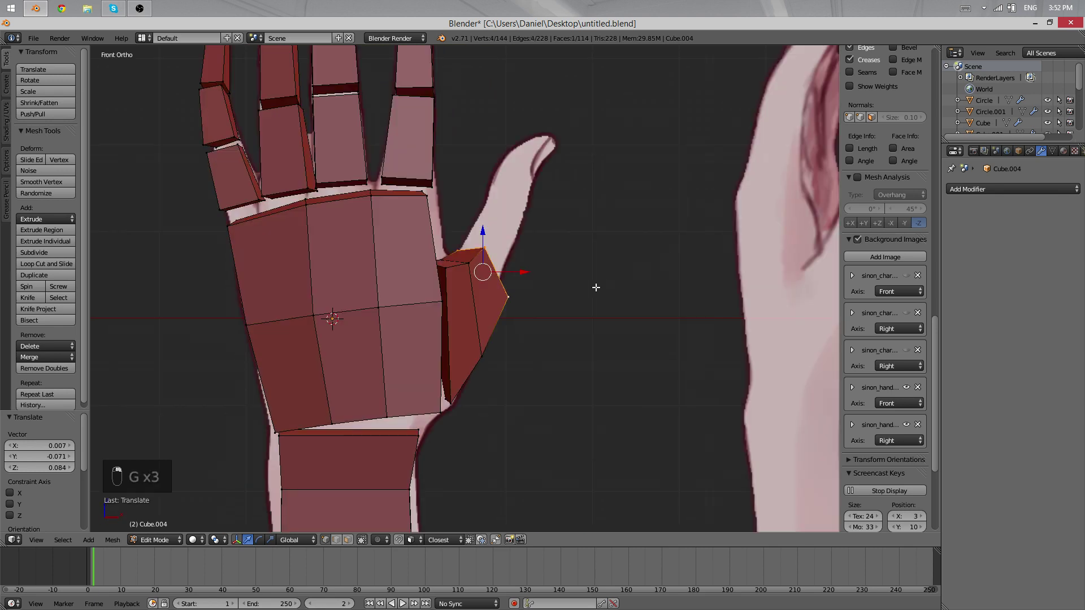
middle_click_drag(595, 288, 488, 400, "shift")
right_click(500, 377)
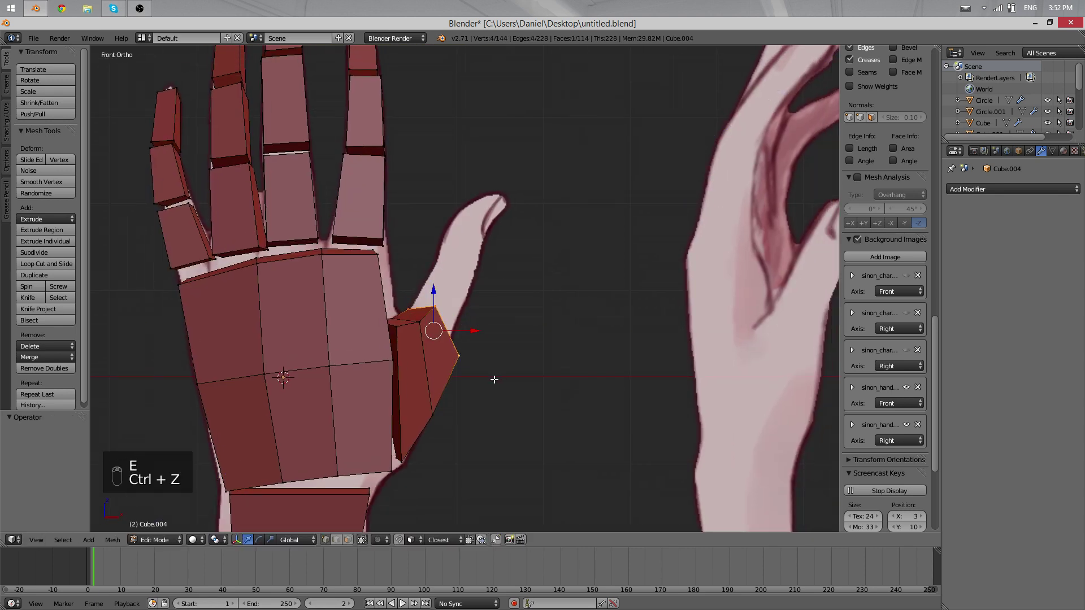
left_click(493, 351)
key("e")
left_click(543, 304)
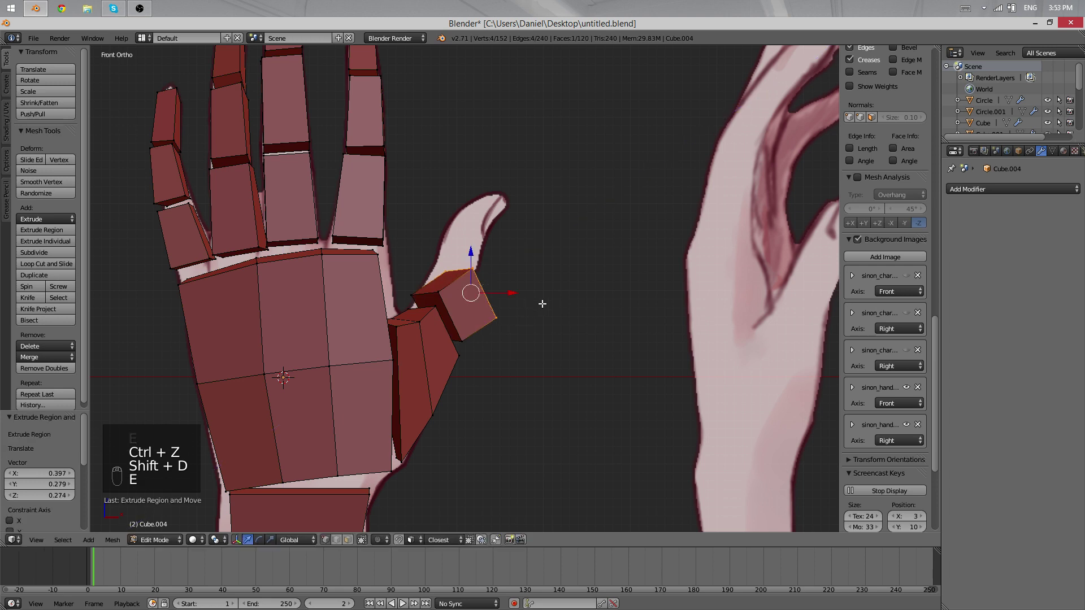
Step: Fit the new thumb segment's end face to the reference by rotating and moving it, scaling it by 0.779, and trackball-rotating it 5.73° and -4.584°
left_click(552, 273)
key("g")
left_click(529, 233)
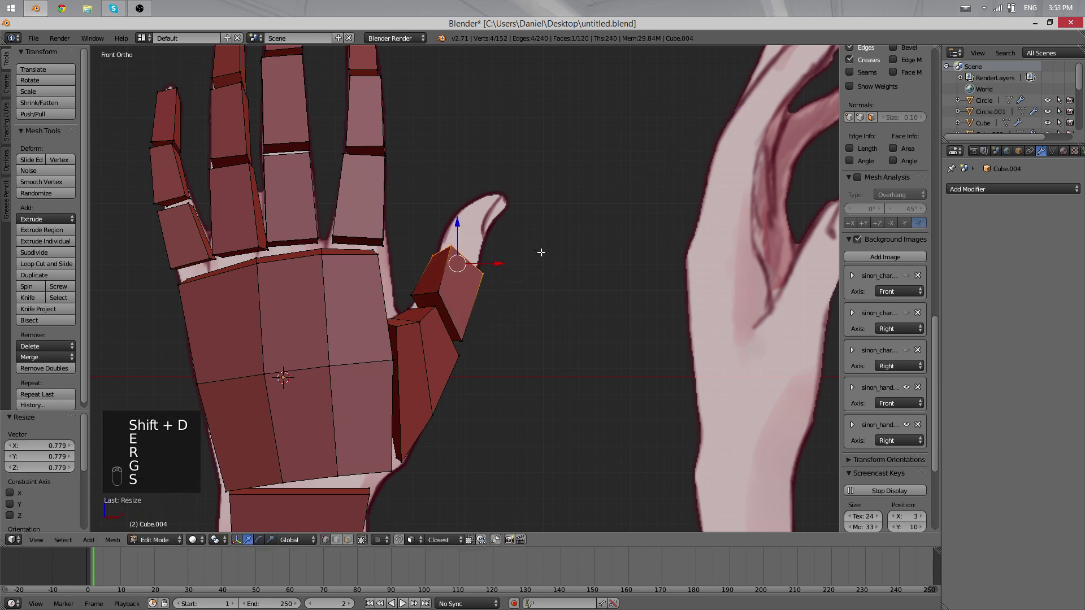
key("r")
left_click(536, 331)
Step: Duplicate the thumb segment's end face, rotate and extrude it as the tip segment, and shift its end -0.072 along X and -0.156 along Z
middle_click_drag(510, 349, 492, 386, "shift")
key("shift+d")
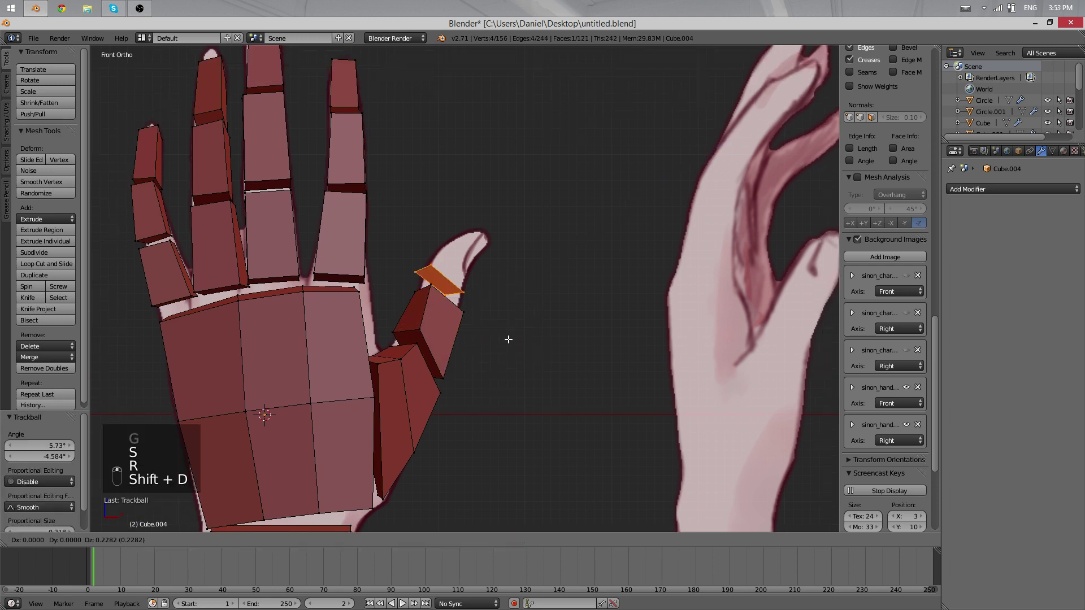
left_click(516, 348)
key("r")
left_click(530, 361)
key("e")
left_click(557, 327)
key("g")
left_click(545, 335)
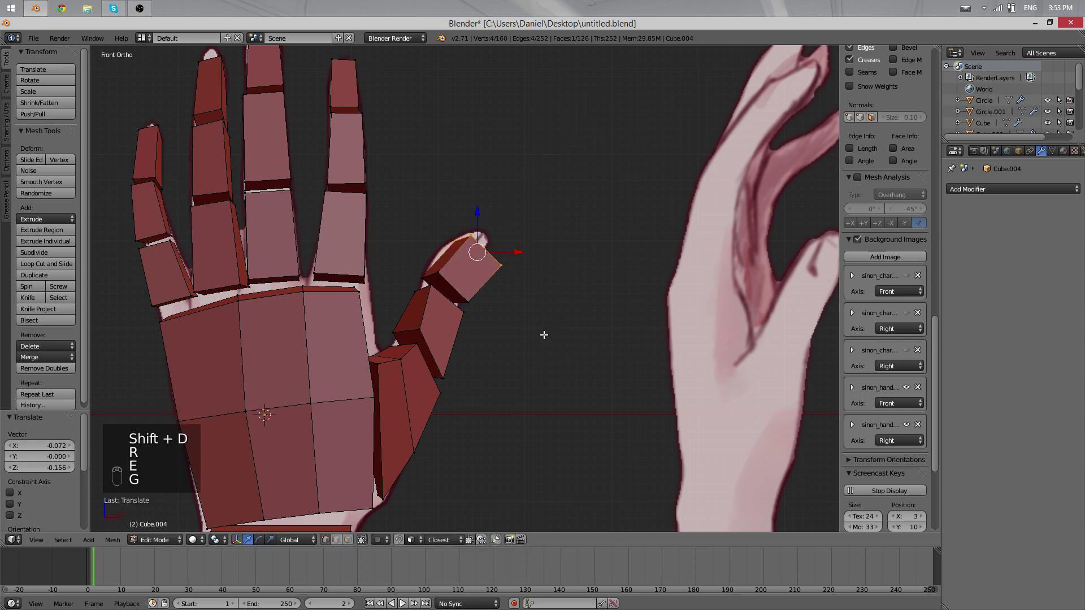
Step: In the side view, trackball-rotate the whole thumb tip segment -1.146° and 18.335° and move it onto the reference thumb
right_click(473, 237)
key("g")
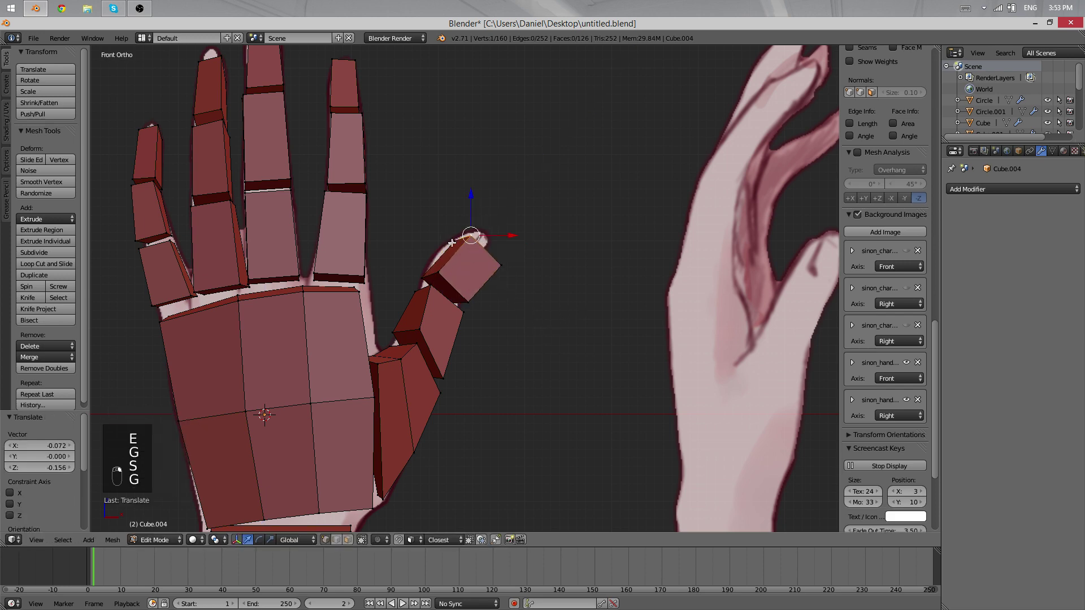
middle_click_drag(452, 243, 468, 317)
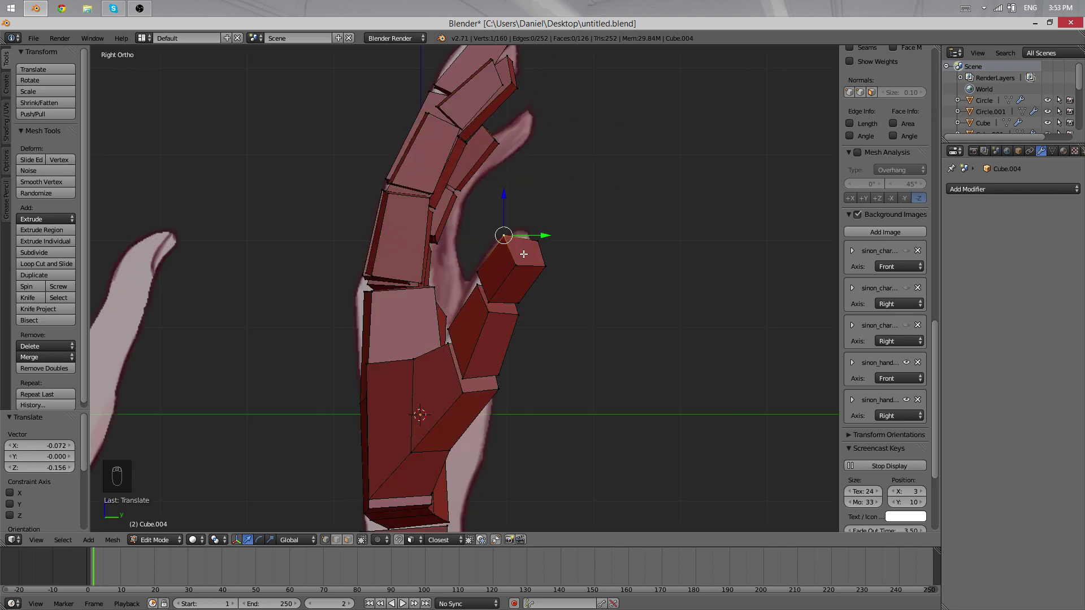
key("l")
left_click(619, 262)
key("g")
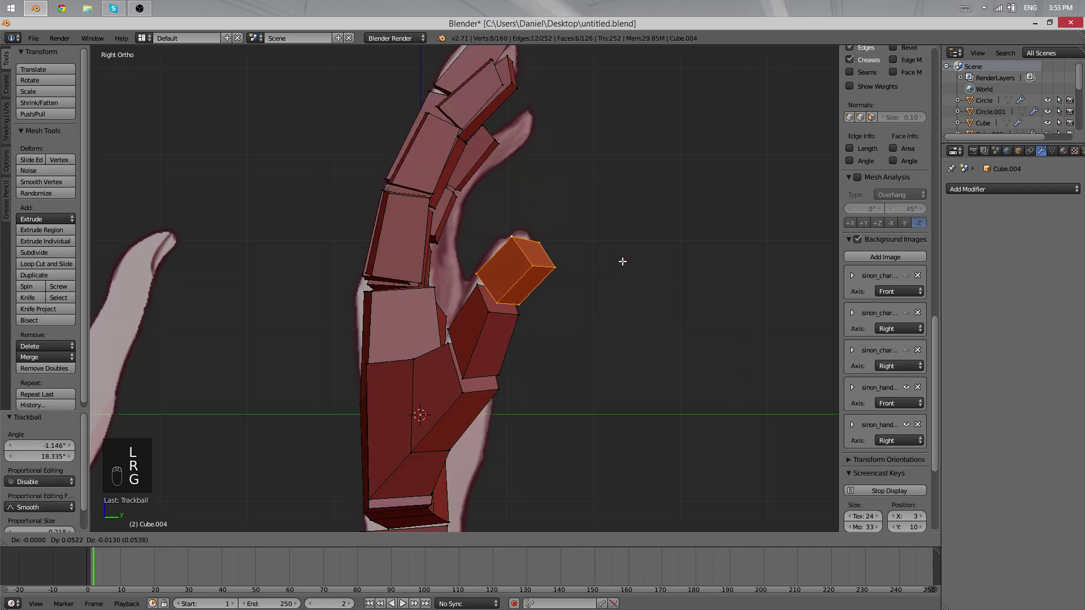
left_click(631, 255)
Step: In the front view, align the thumb tip segment with the reference by moving it -0.133 along X, rotating it and nudging it 0.047 along Z
key("Tab")
scroll(492, 285, "down", 1)
middle_click_drag(492, 284, 540, 287)
key("Tab")
key("g")
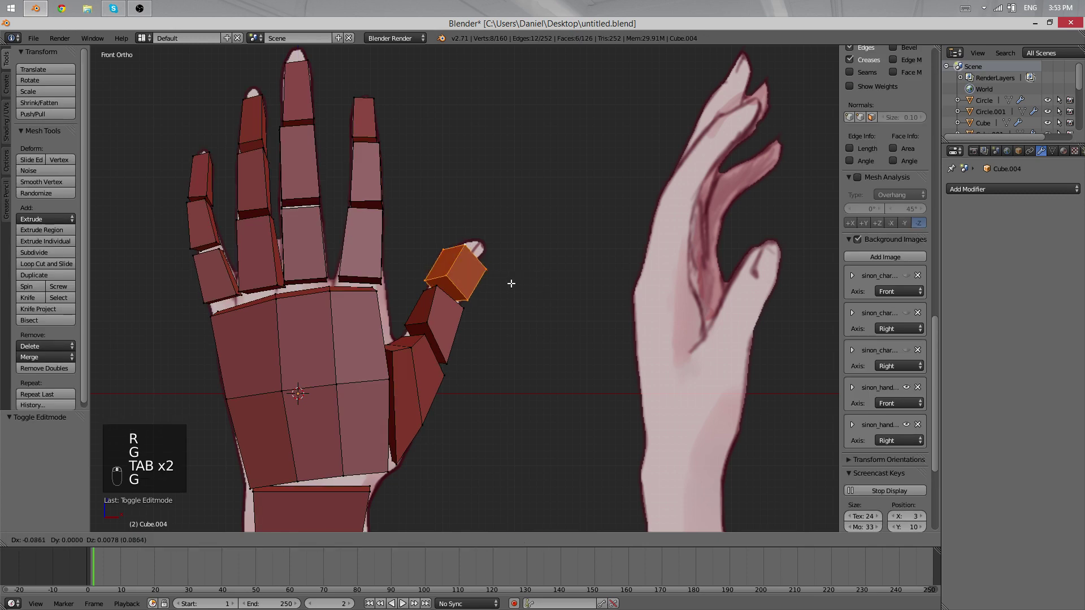
left_click(509, 285)
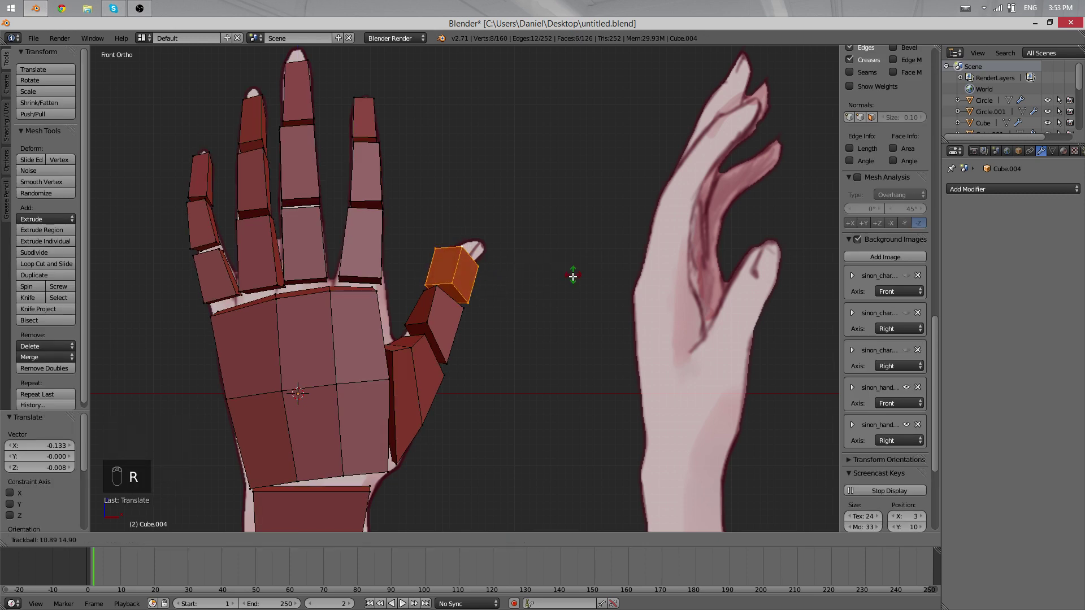
left_click(576, 286)
key("r")
left_click(581, 300)
key("g")
left_click(583, 295)
Step: Move the thumb tip's upper end vertices toward the reference tip and shift their edge by -0.040, -0.061 and 0.076 along X, Y and Z
right_click_drag(424, 251, 442, 248)
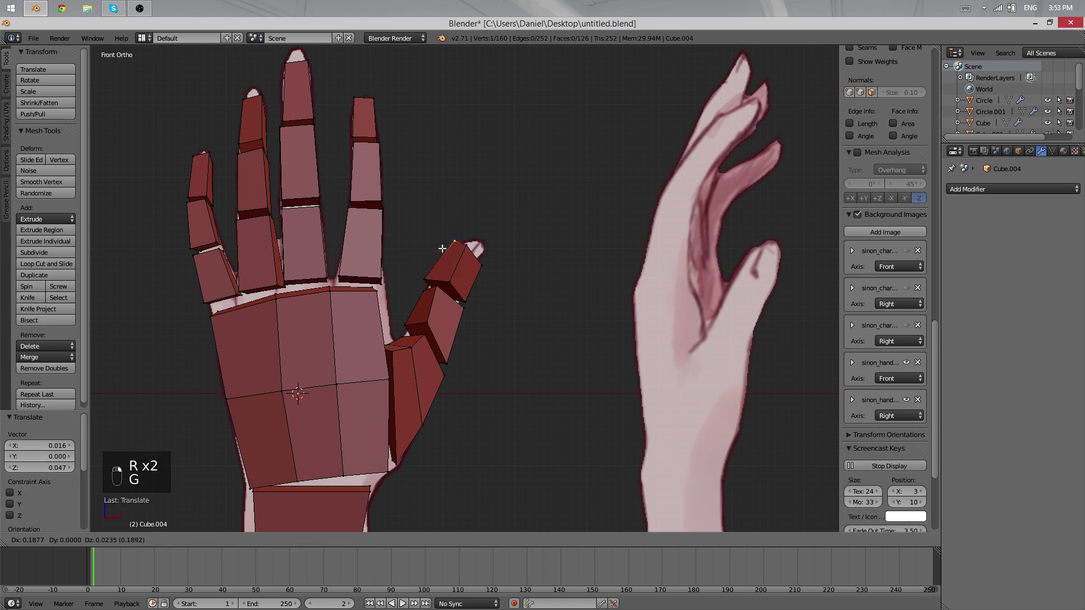
right_click(442, 249)
key("z")
right_click(453, 258, "shift")
key("z")
key("g")
left_click(468, 261)
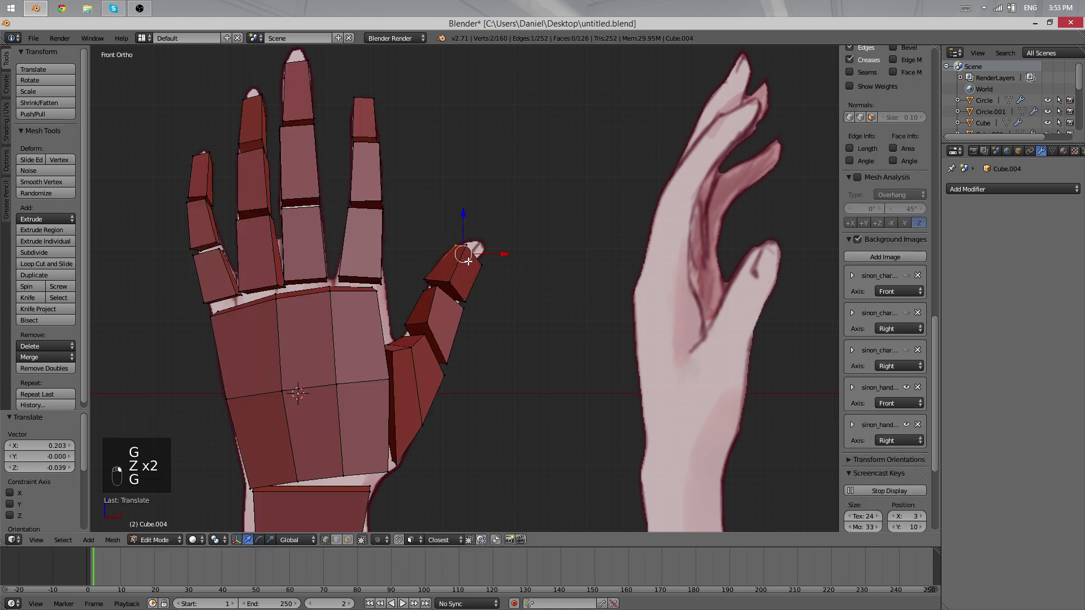
middle_click_drag(468, 261, 536, 352)
left_click(531, 349)
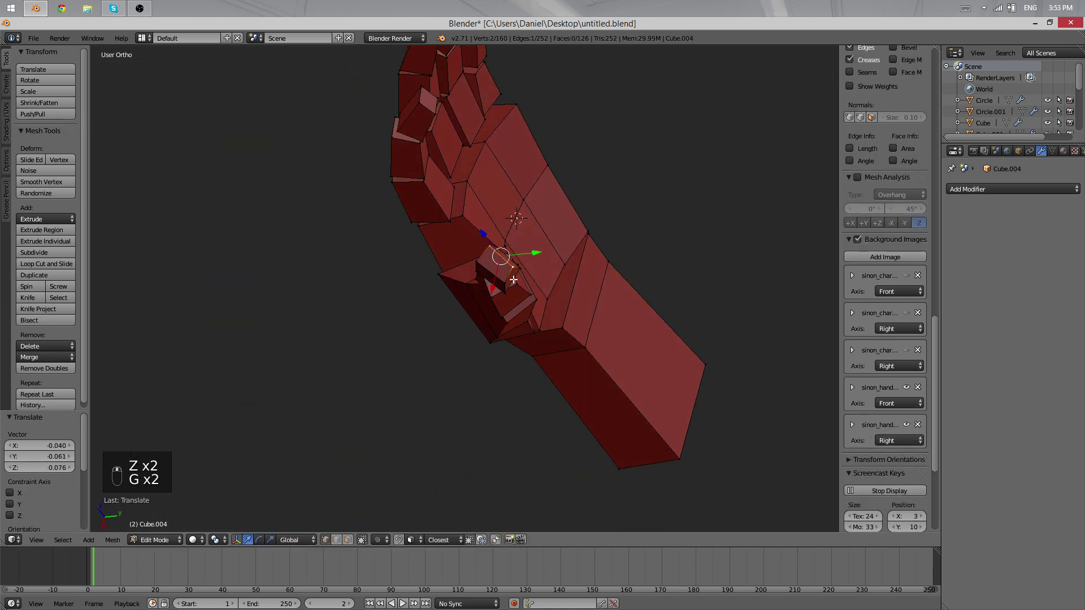
Step: Move the thumb's whole middle segment 0.042, 0.028 and -0.060 along X, Y and Z, and rotate it -11.136°
key("a")
mouse_move(514, 279)
middle_mouse_down()
mouse_move(494, 297)
mouse_move(493, 287)
mouse_move(479, 337)
mouse_move(503, 397)
middle_mouse_up()
key("l")
key("z")
key("g")
left_click(484, 344)
key("z")
key("r")
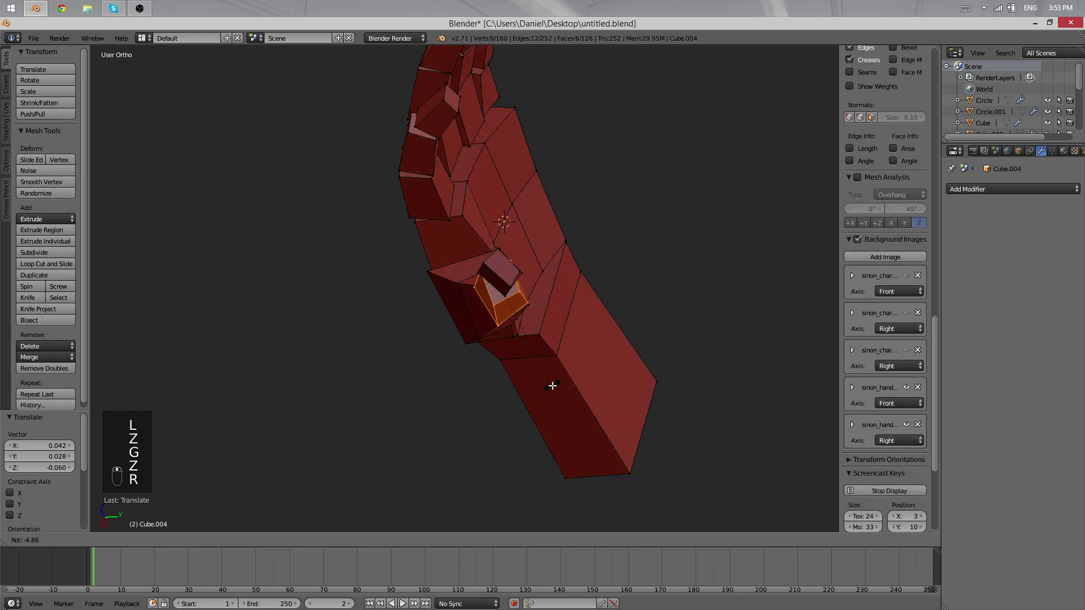
left_click(563, 380)
Step: Select one edge of the thumb segment near the joint, rotate it -12.999° and reposition it against the neighbouring segment
right_click(491, 308)
key("g")
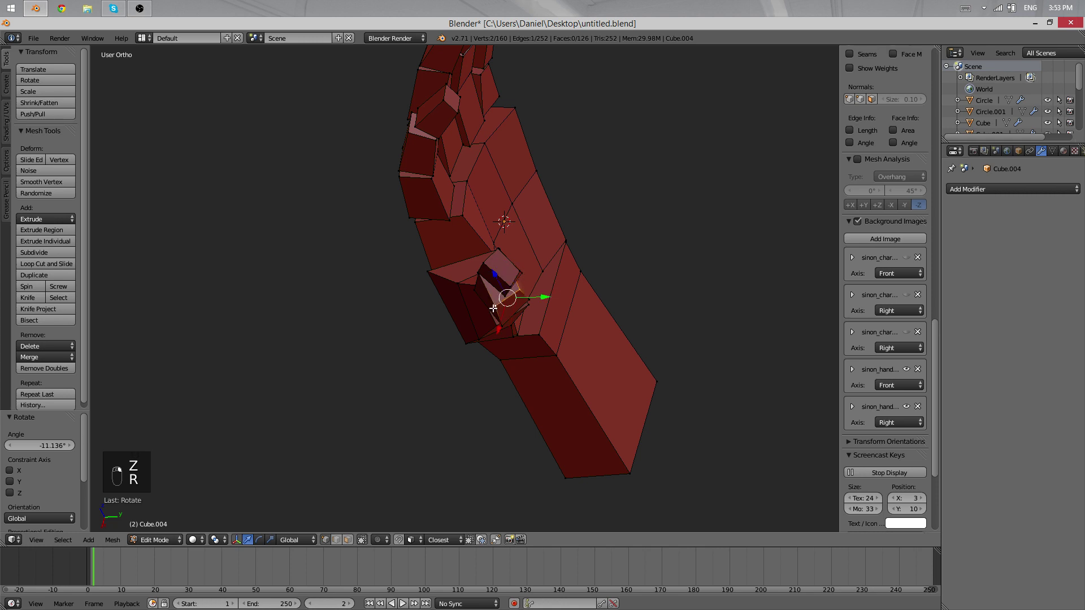
left_click(543, 291)
left_click(551, 286)
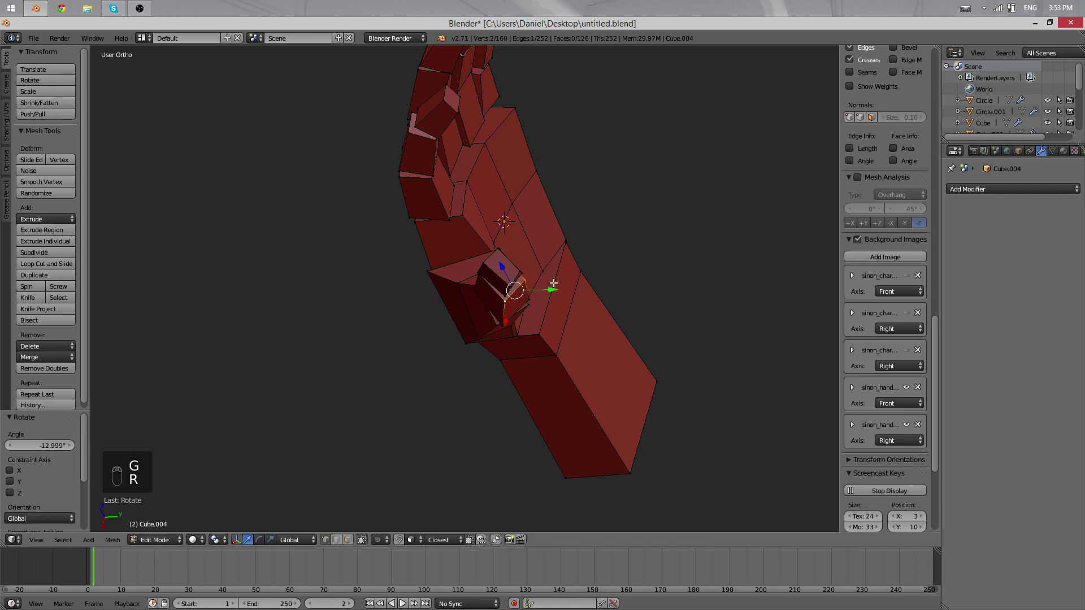
key("g")
left_click(542, 287)
Step: Select the edge on the other side of the thumb joint, rotate it -20.426° and nudge it into line
middle_click_drag(473, 293, 540, 279)
right_click(482, 273)
key("z")
right_click(466, 267)
key("z")
right_click(497, 252, "shift")
key("z")
right_click(511, 257, "shift")
key("z")
right_click(497, 251, "shift")
left_click(536, 243)
key("g")
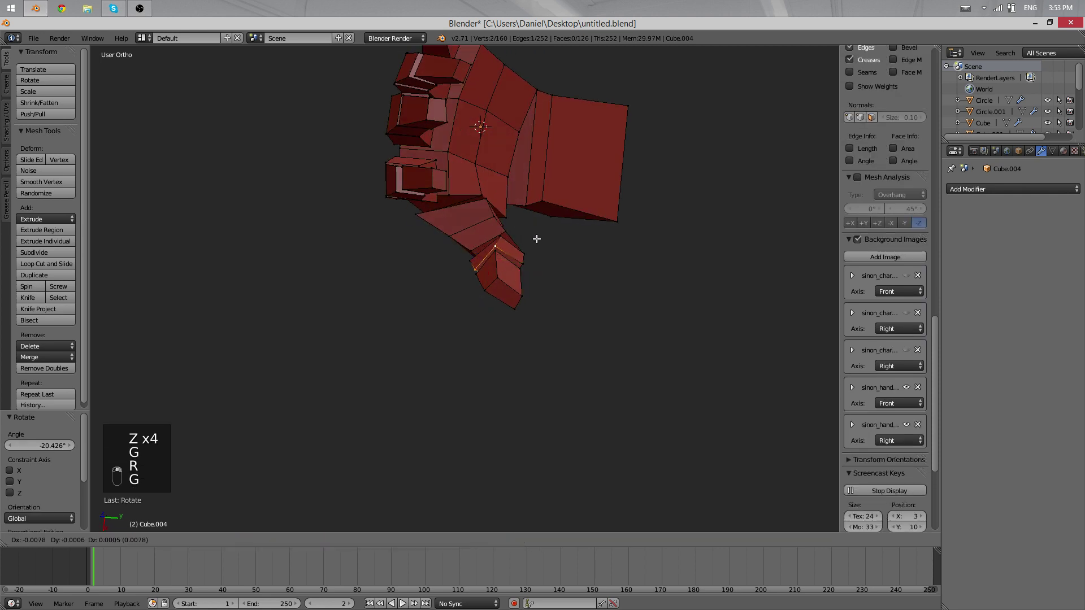
left_click(535, 239)
Step: Select the whole thumb tip segment, move it closer to the middle segment and scale it by 1.067
key("Tab")
middle_click_drag(531, 235, 434, 294)
scroll(434, 294, "down", 3)
scroll(489, 309, "up", 4)
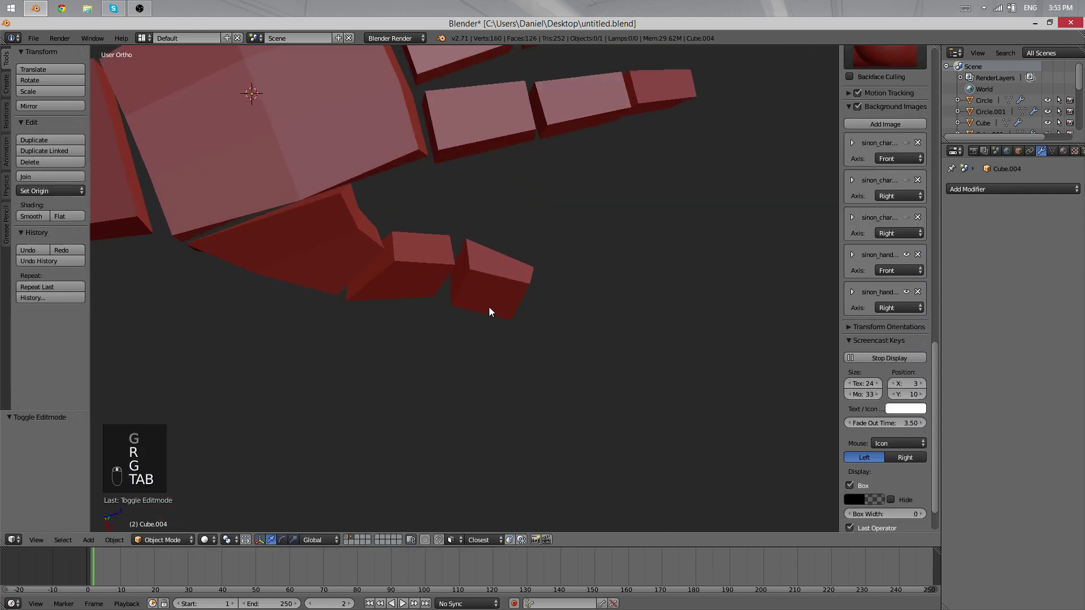
key("Tab")
key("a")
key("a")
key("a")
key("l")
key("h")
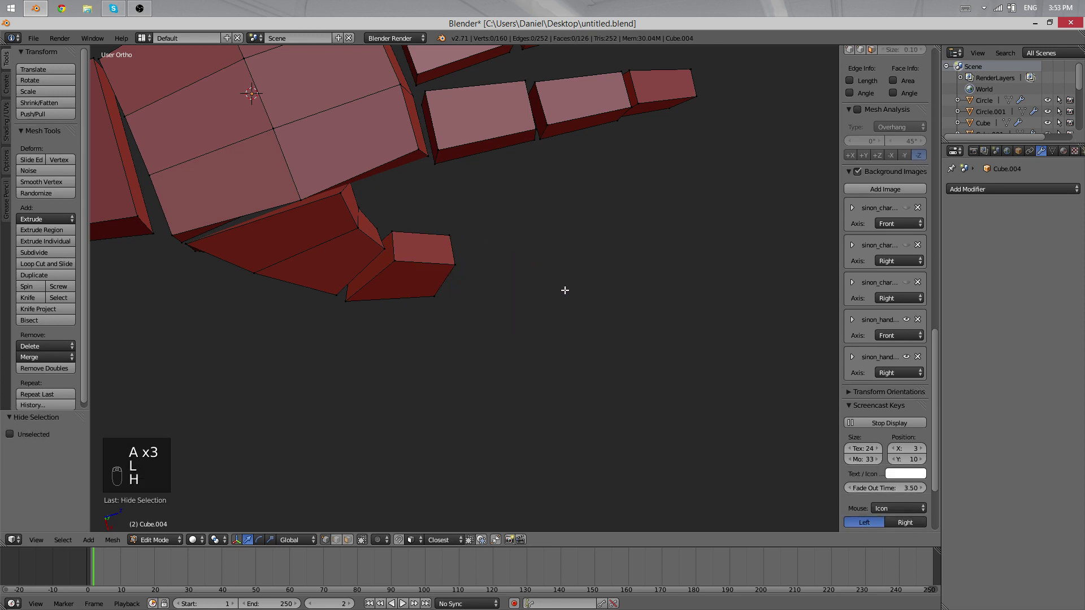
key("ctrl+z")
key("g")
left_click(567, 288)
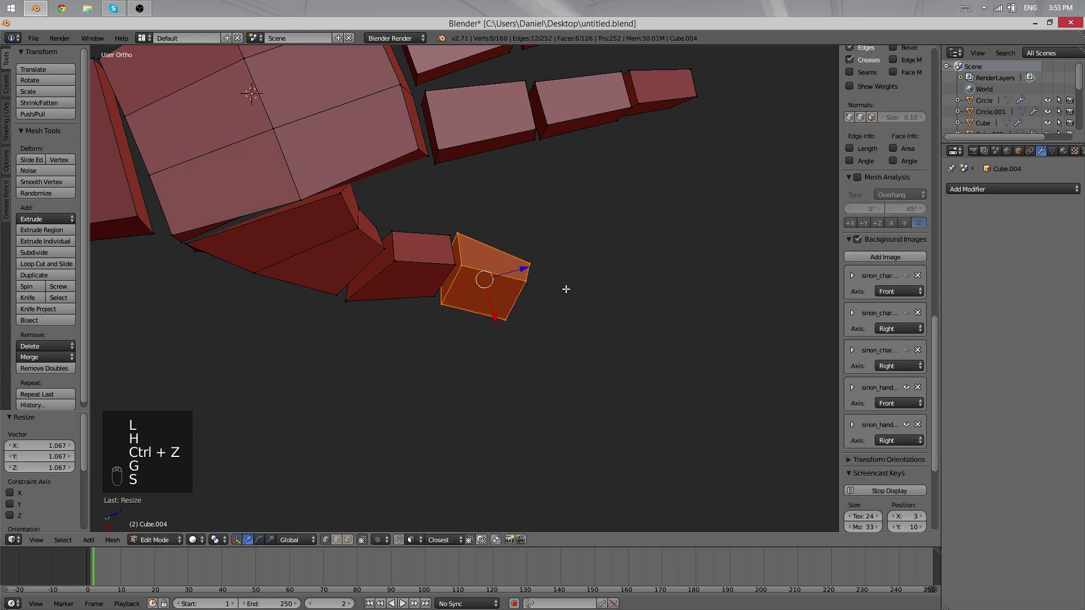
Step: Taper the thumb tip by moving one end edge 0.042, 0.084 and -0.051 along X, Y and Z and its opposite end edge inward
key("Tab")
scroll(566, 289, "down", 7)
middle_click_drag(291, 343, 507, 362)
scroll(507, 361, "up", 4)
key("Tab")
scroll(507, 361, "up", 3)
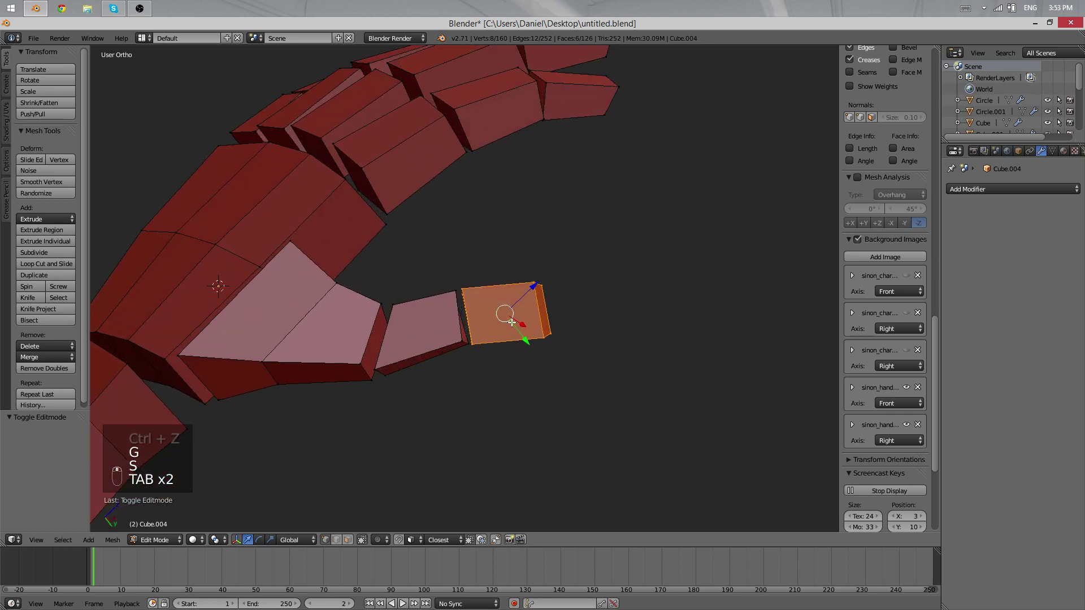
right_click(543, 288)
key("g")
left_click(552, 333)
key("g")
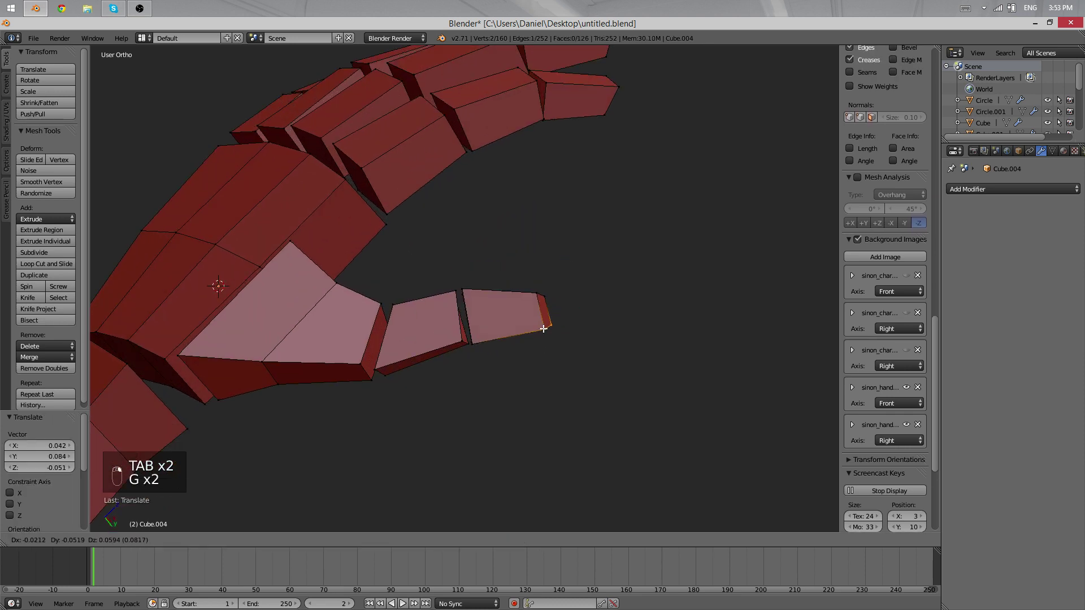
left_click(543, 327)
Step: Select the upper vertices of the thumb base beside the palm and shift them slightly toward the palm and upward
key("Tab")
scroll(476, 325, "down", 6)
middle_click_drag(476, 325, 500, 252)
key("a")
key("a")
scroll(474, 262, "up", 2)
key("Tab")
scroll(500, 256, "up", 4)
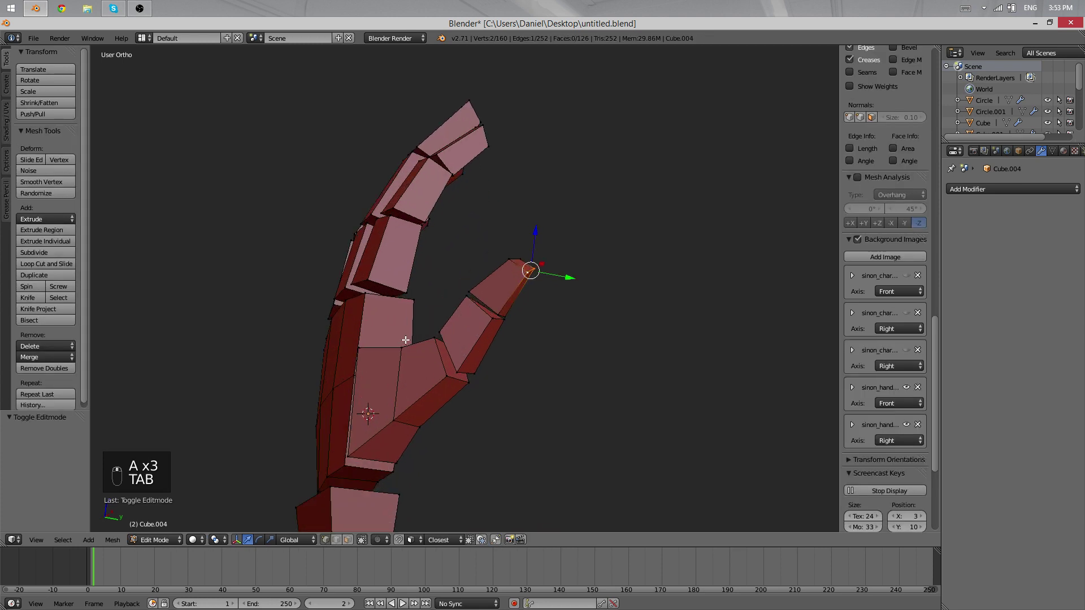
right_click(423, 357)
right_click(373, 385, "shift")
key("g")
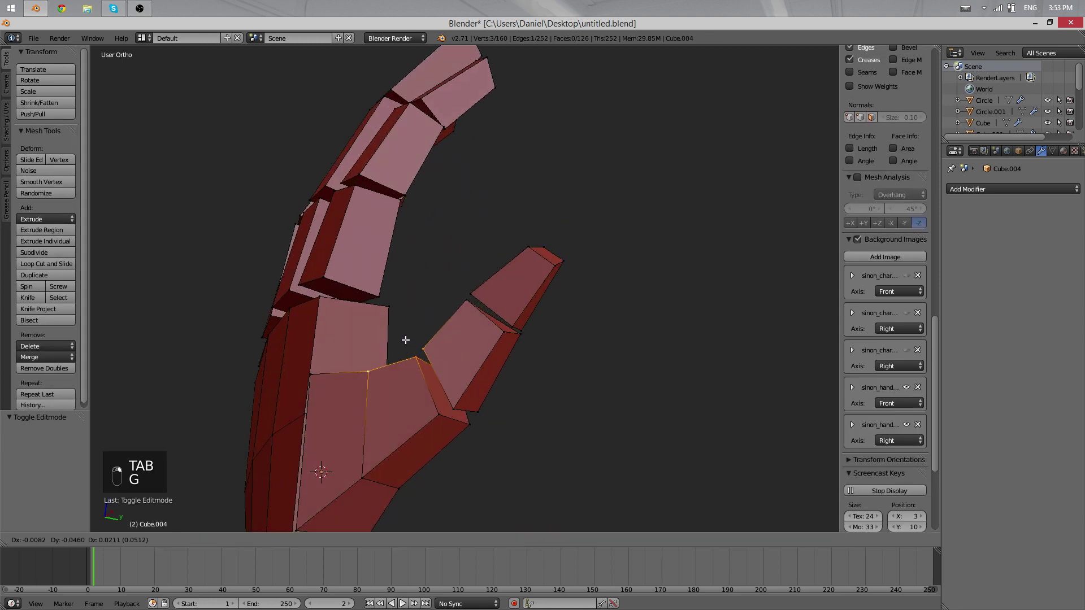
left_click(404, 336)
Step: Shift the thumb base's outer vertices by 0.007, -0.084, 0.074 and its lower edge by 0.078, 0.044, -0.158 along X, Y, Z
key("Tab")
scroll(452, 322, "down", 4)
key("Tab")
middle_click_drag(477, 332, 457, 348)
right_click(457, 348)
right_click(458, 350, "shift")
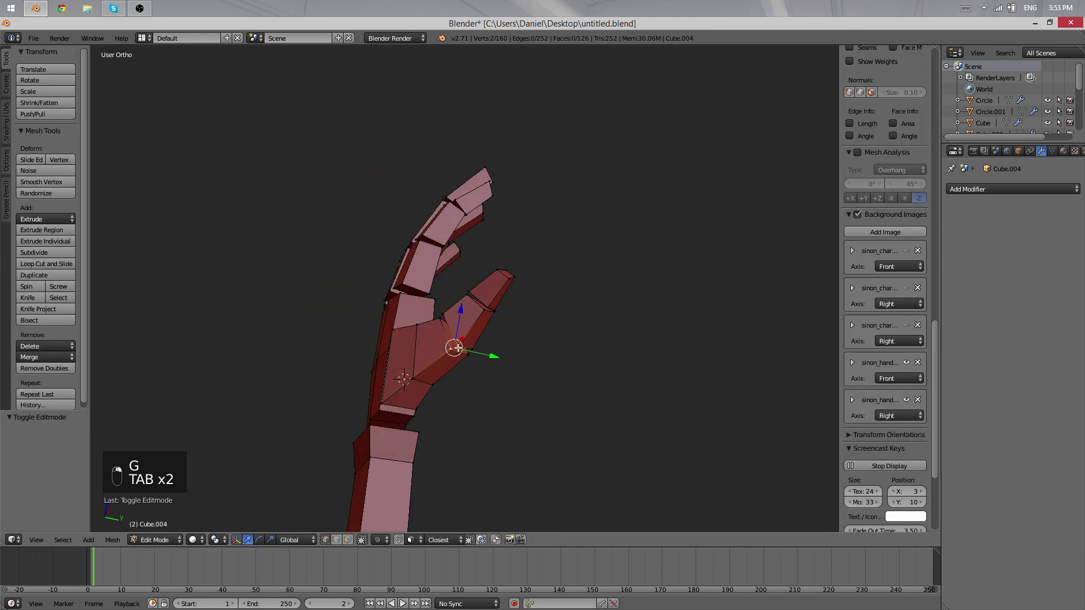
key("g")
left_click(457, 345)
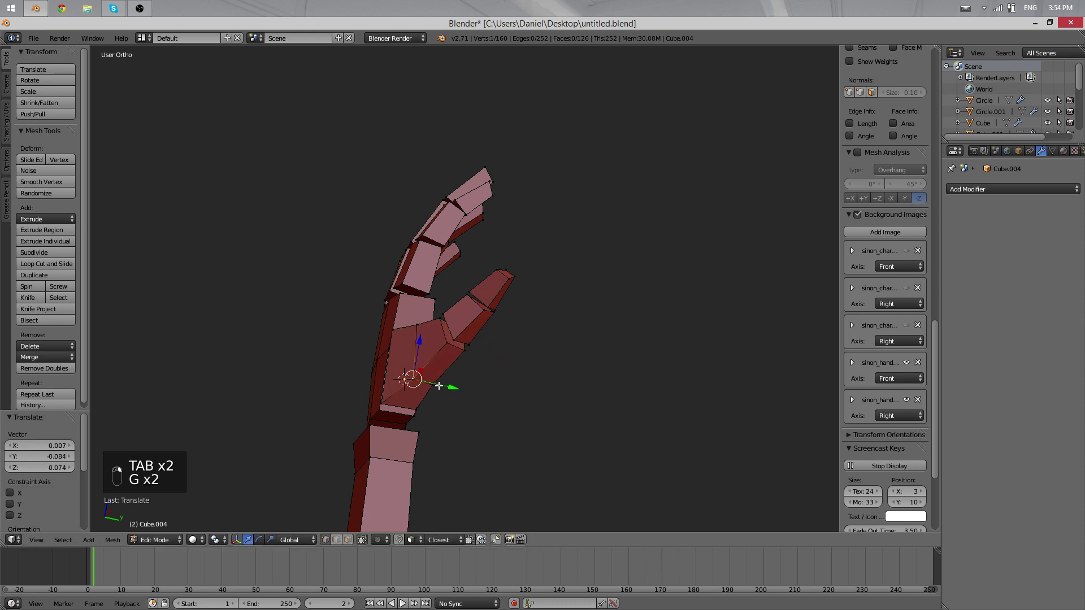
middle_click_drag(435, 383, 477, 319)
left_click(469, 351)
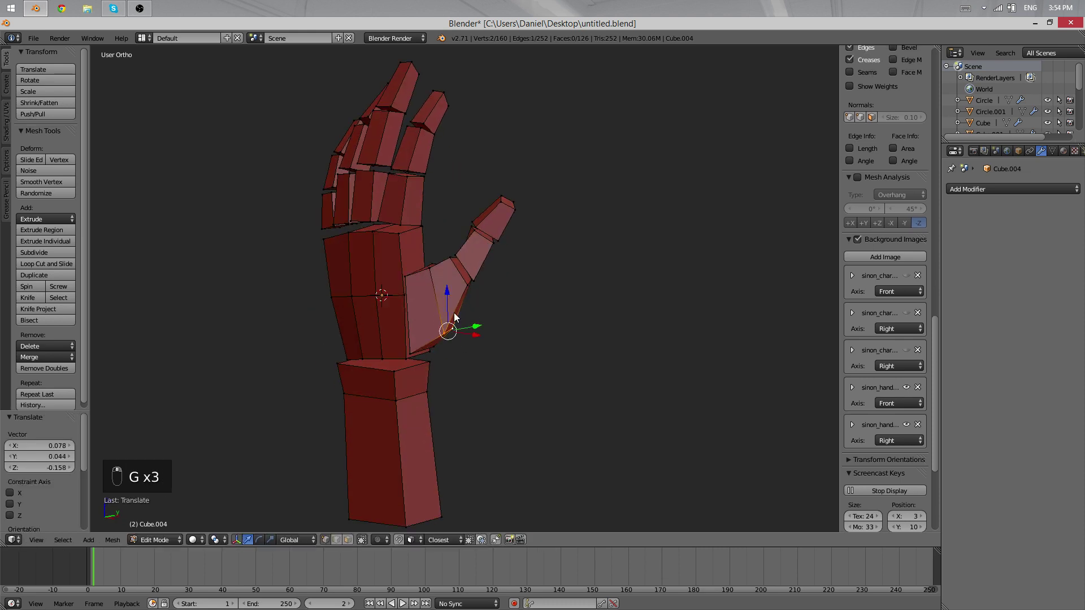
Step: Select the upper edge of the thumb base next to the middle segment and move it to reshape the webbing
key("Tab")
scroll(591, 279, "down", 3)
key("Tab")
scroll(448, 268, "up", 6)
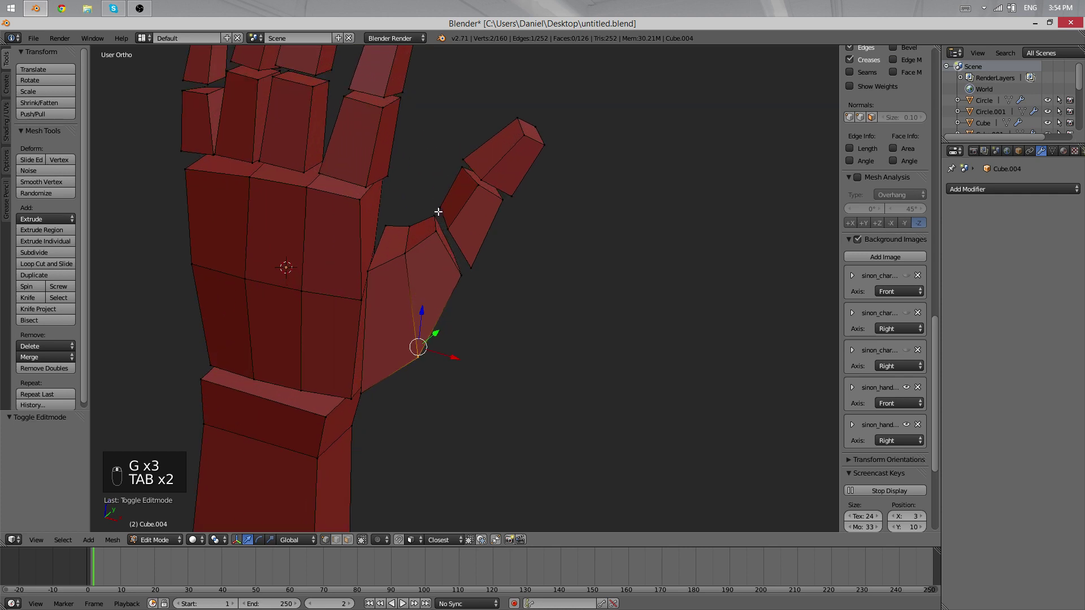
right_click(438, 213)
right_click(437, 216, "shift")
right_click(407, 228, "shift")
left_click(400, 225)
key("Tab")
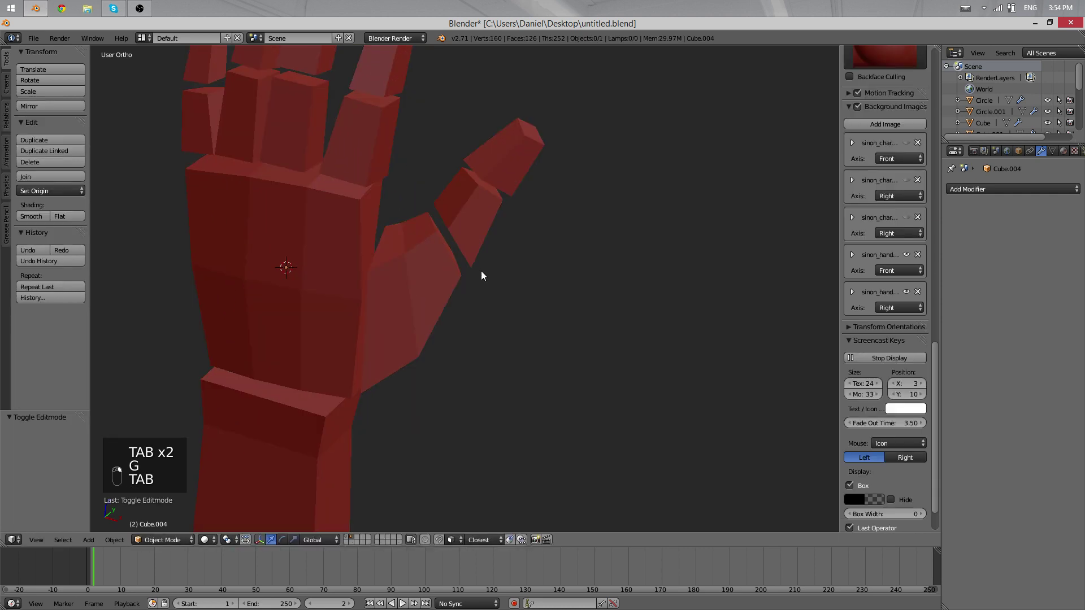
Step: Move the middle thumb segment's lower inner vertex up along the segment and nudge the tip segment's lower outer vertex
key("Tab")
right_click(450, 227)
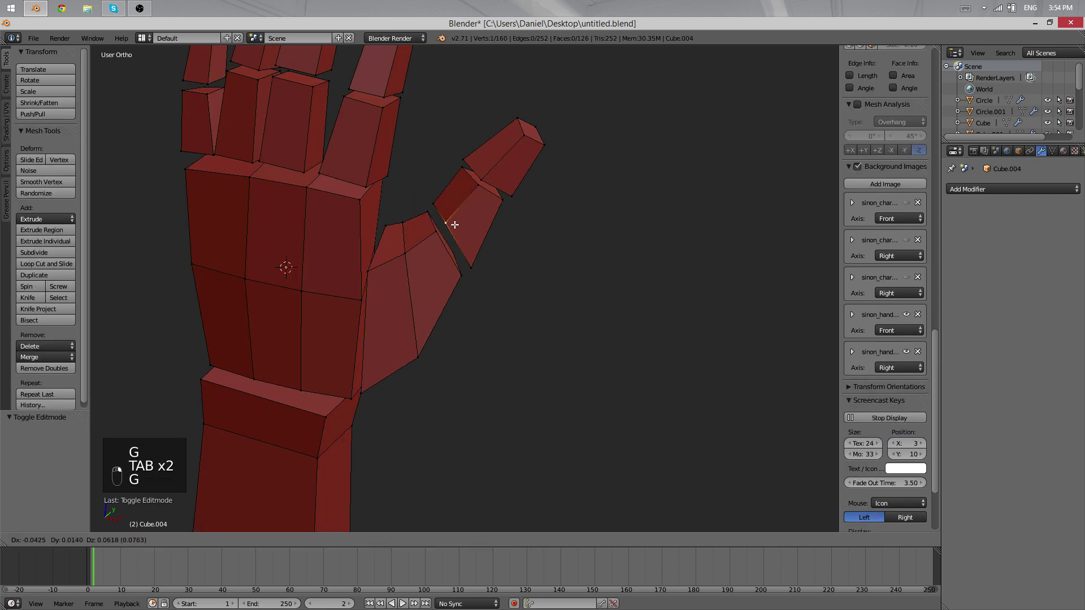
left_click(454, 224)
key("Tab")
key("Tab")
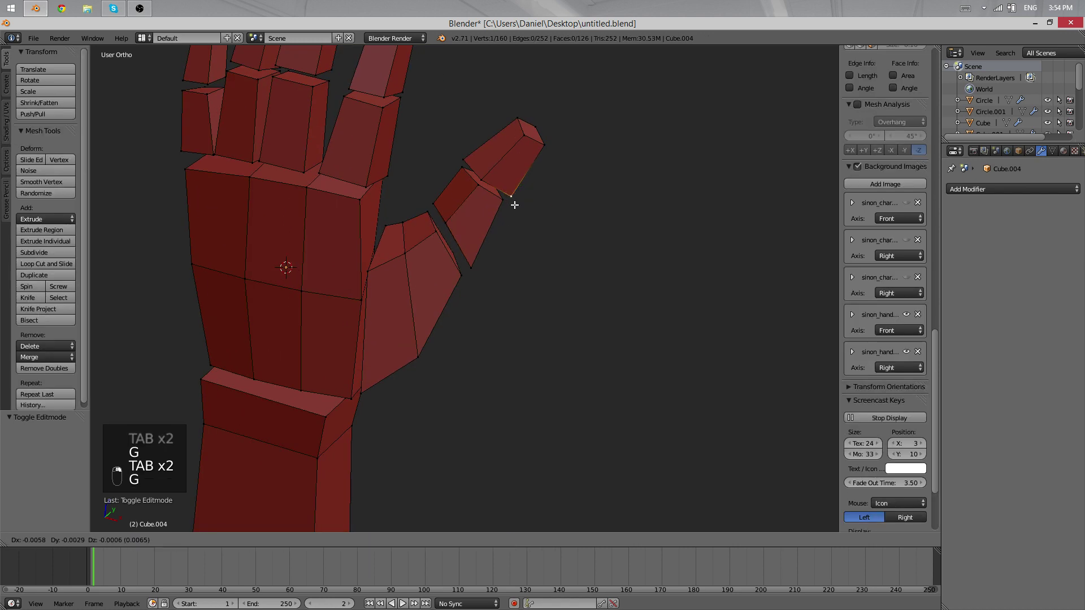
left_click(514, 205)
key("Tab")
Step: Move the thumb base's upper web edge, and shift its vertex beside the palm by -0.005, 0.034 and 0.132 along X, Y and Z
scroll(452, 317, "down", 4)
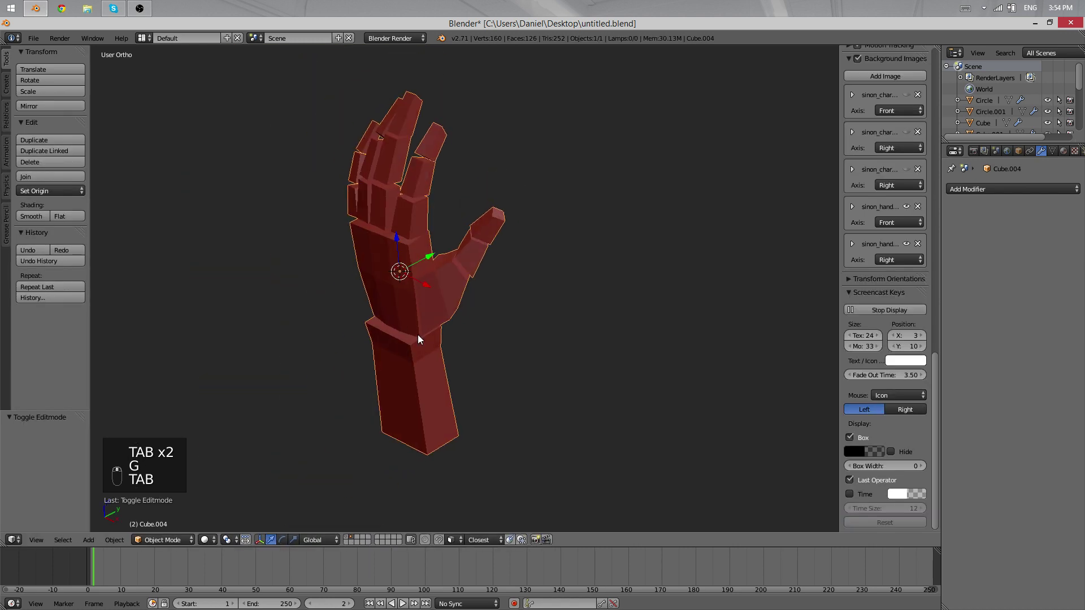
scroll(452, 288, "up", 4)
key("Tab")
key("g")
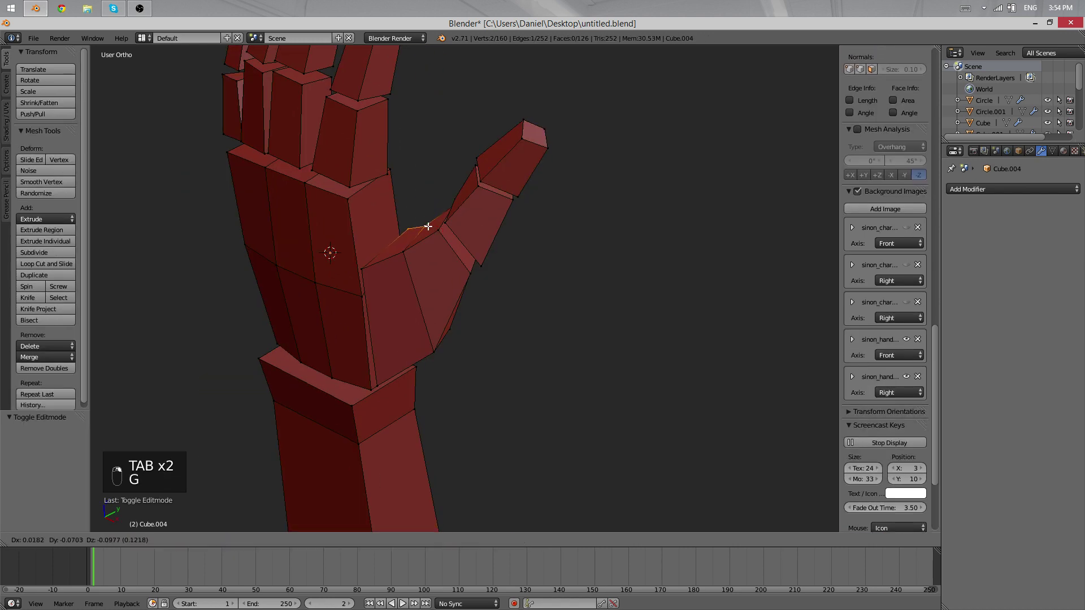
left_click(479, 276)
key("Tab")
key("Tab")
middle_click_drag(478, 276, 528, 213)
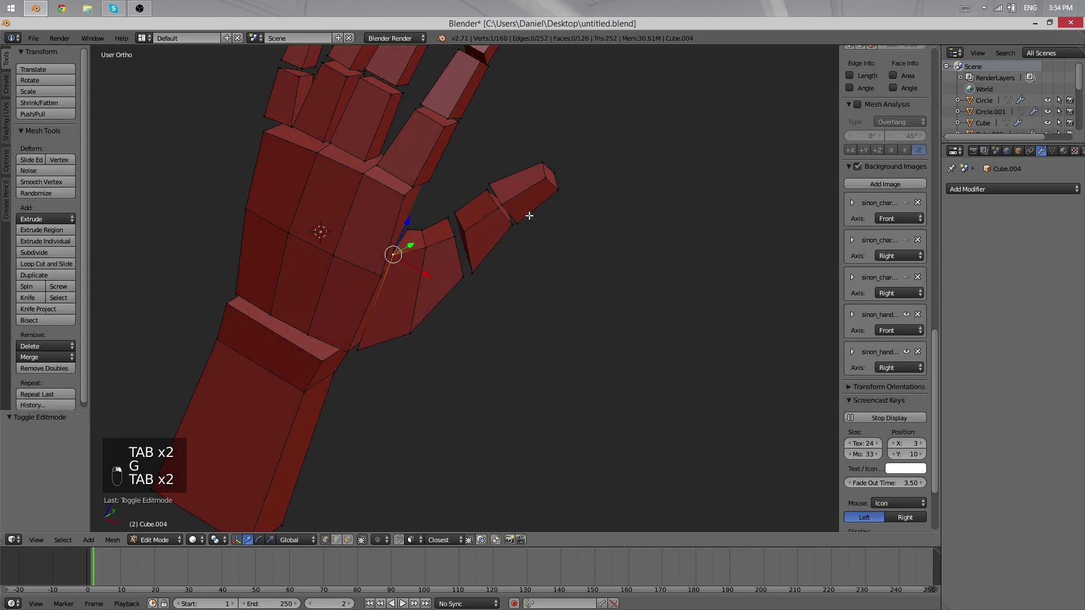
key("g")
left_click(542, 172)
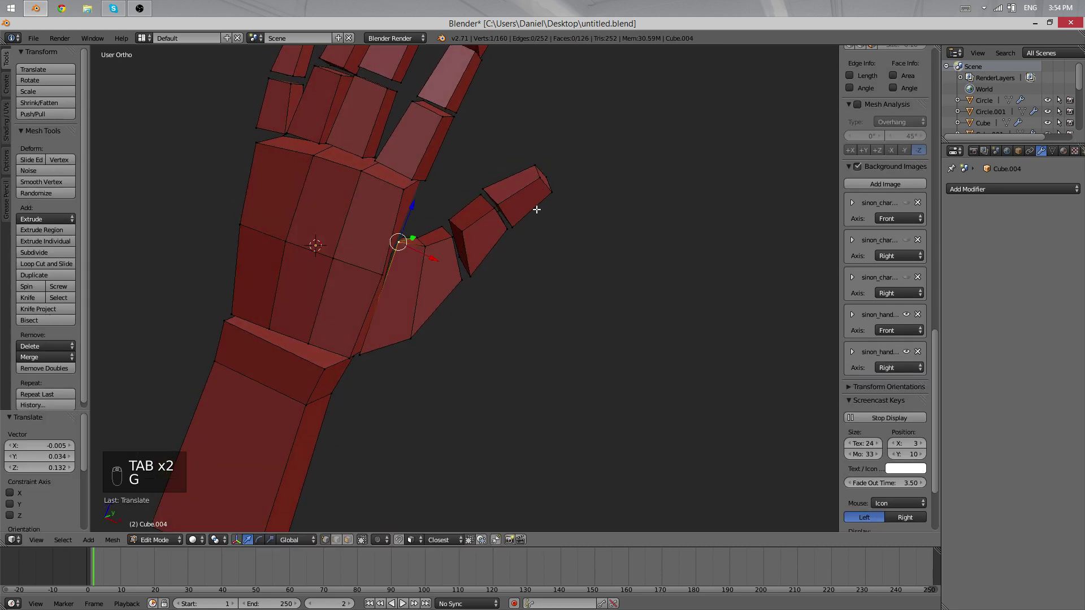
Step: Examine the blocked-out hand from several angles and compare it with the reference in the front view
scroll(486, 231, "down", 5)
key("Tab")
scroll(364, 211, "up", 5)
scroll(347, 275, "down", 6)
key("a")
key("a")
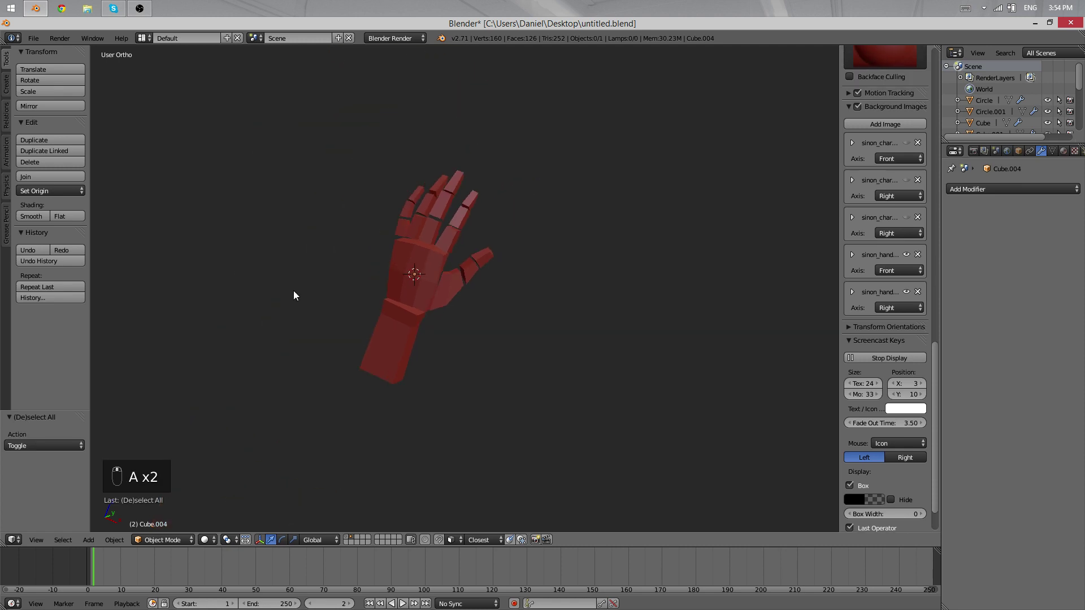
middle_click_drag(636, 252, 426, 304)
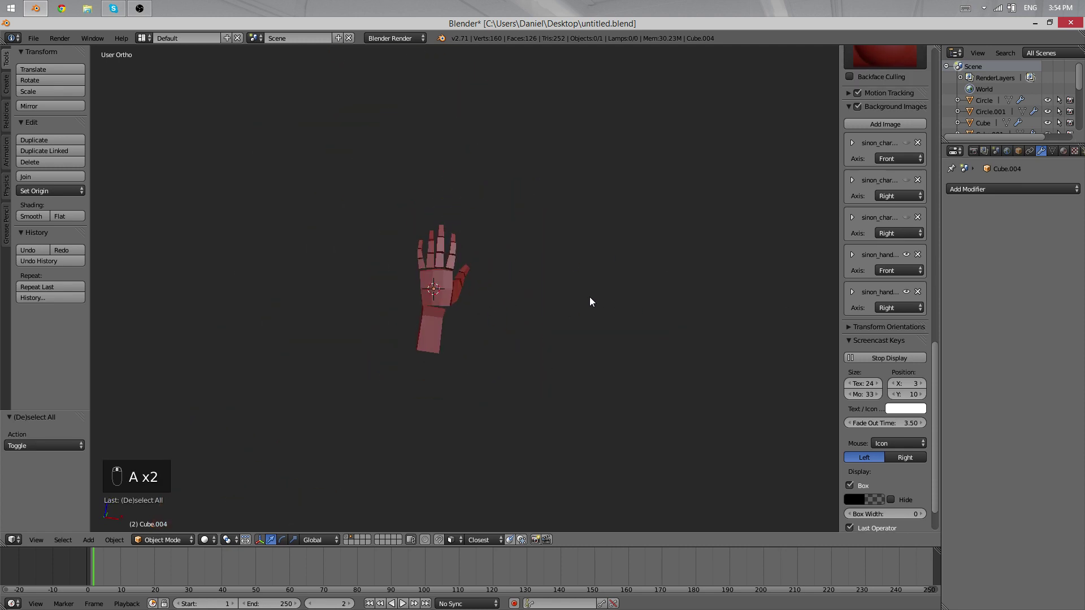
middle_click_drag(589, 297, 690, 262)
scroll(536, 267, "up", 3)
scroll(536, 266, "up", 3)
scroll(700, 280, "down", 6)
key("KP_1")
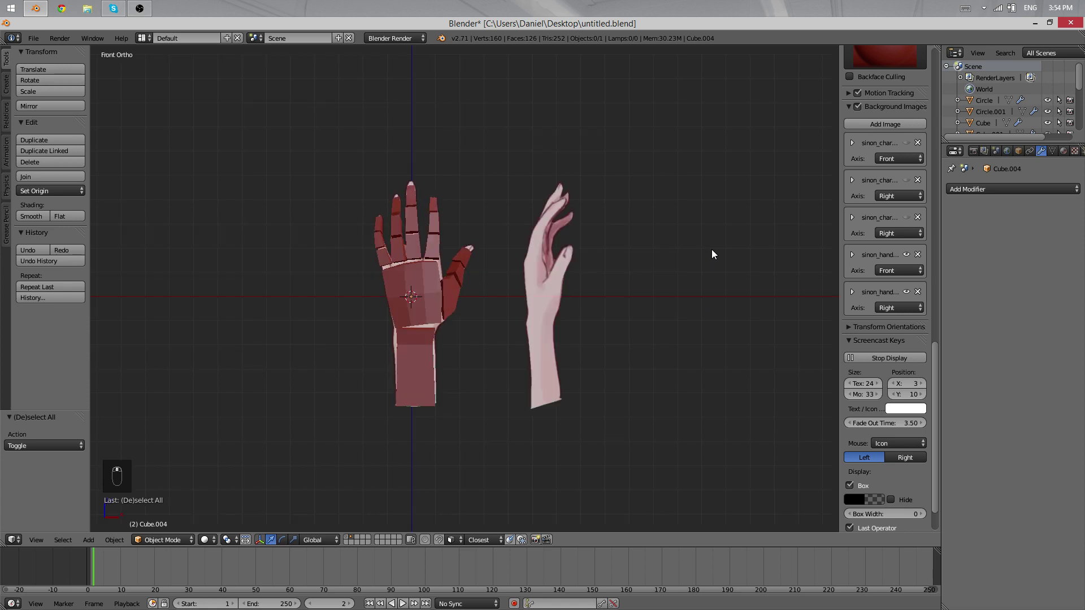
scroll(652, 234, "up", 3)
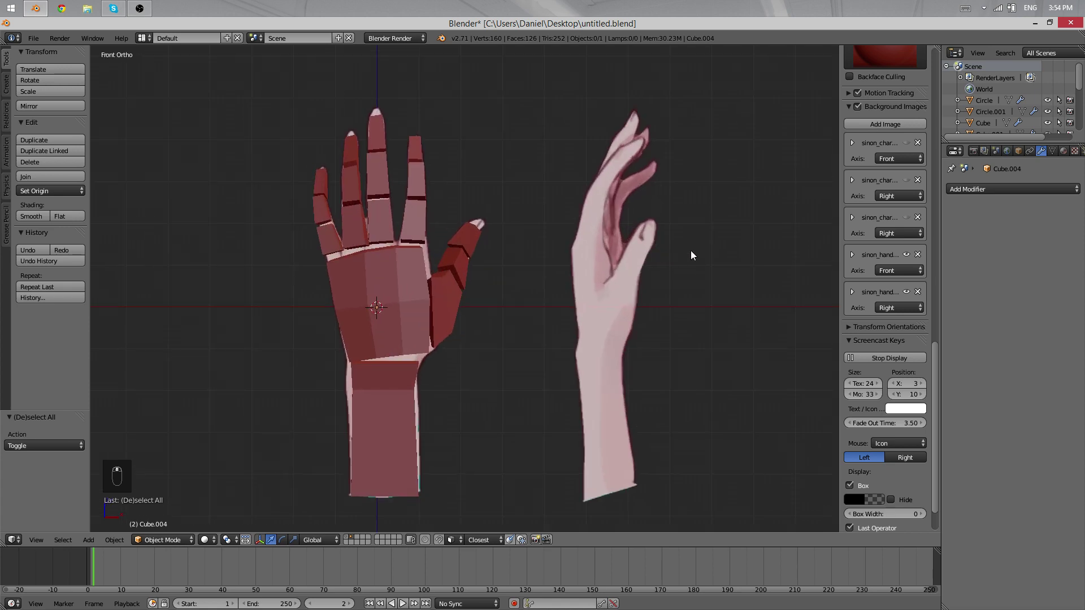
scroll(690, 256, "down", 2)
middle_click_drag(713, 254, 664, 303)
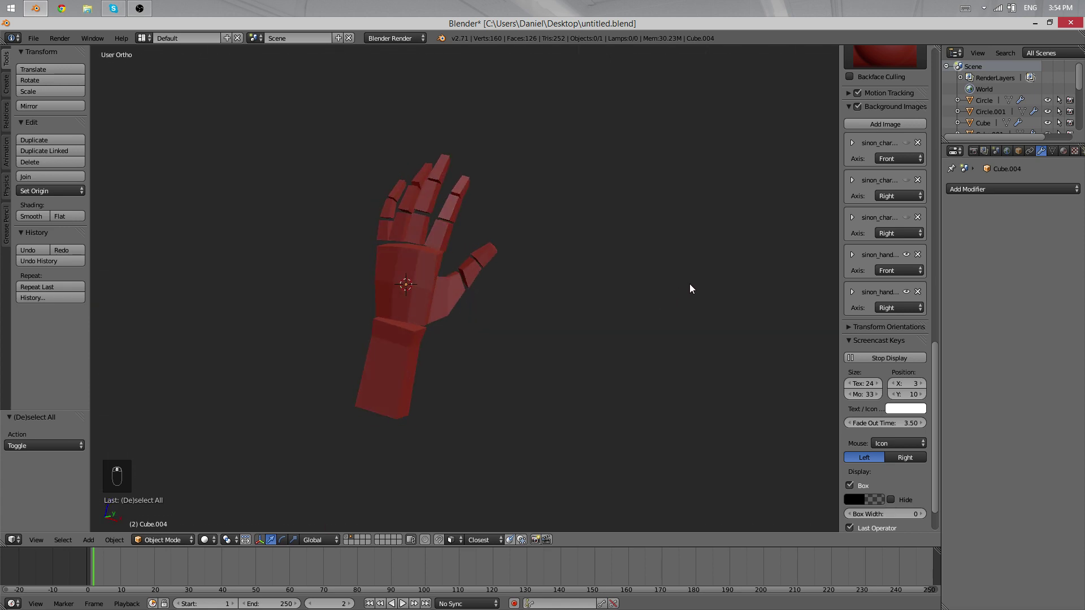